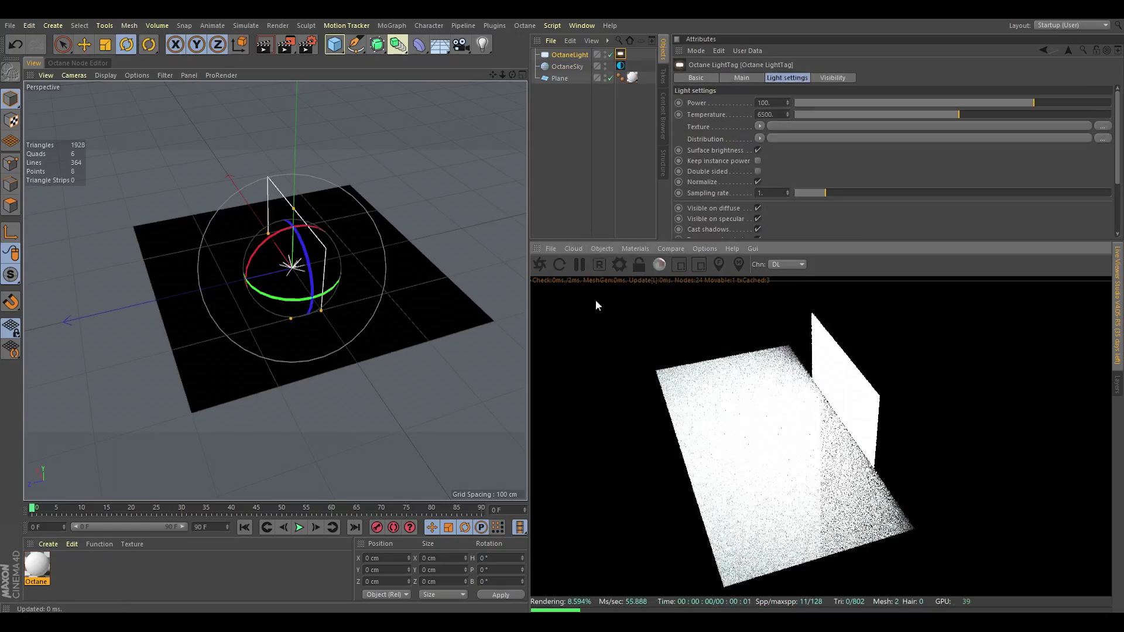
# Scale down the area light and position it off the plane's edge at about Y 38 cm and Z -297 cm
pyautogui.press('e')
pyautogui.moveTo(244, 283); pyautogui.dragTo(346, 297)
pyautogui.press('t')
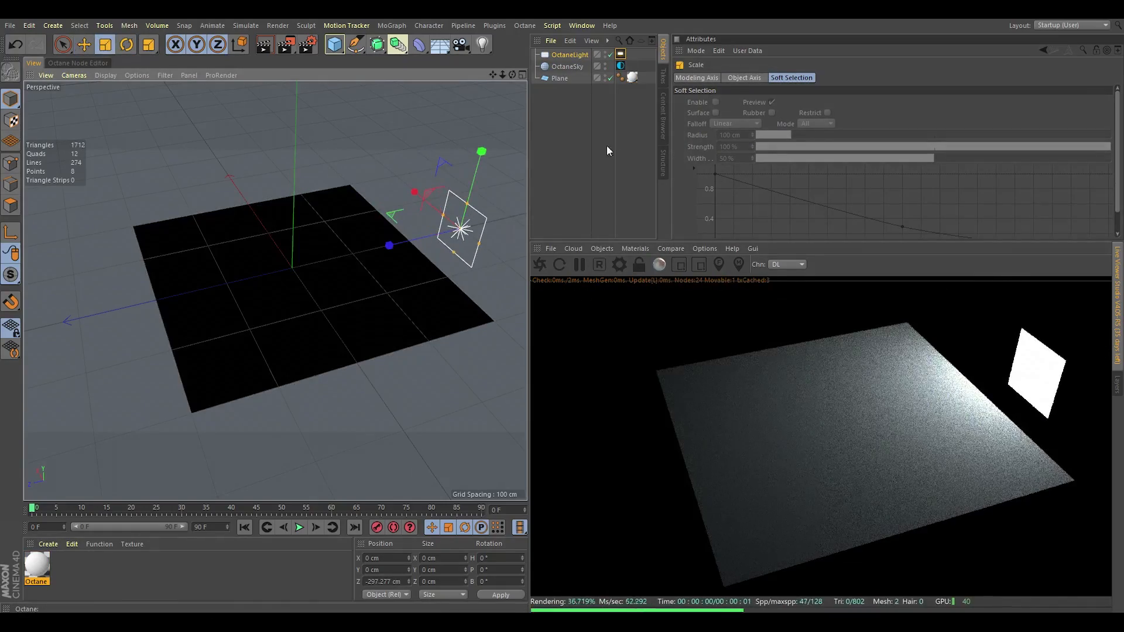
pyautogui.press('e')
pyautogui.moveTo(482, 166); pyautogui.dragTo(496, 135)
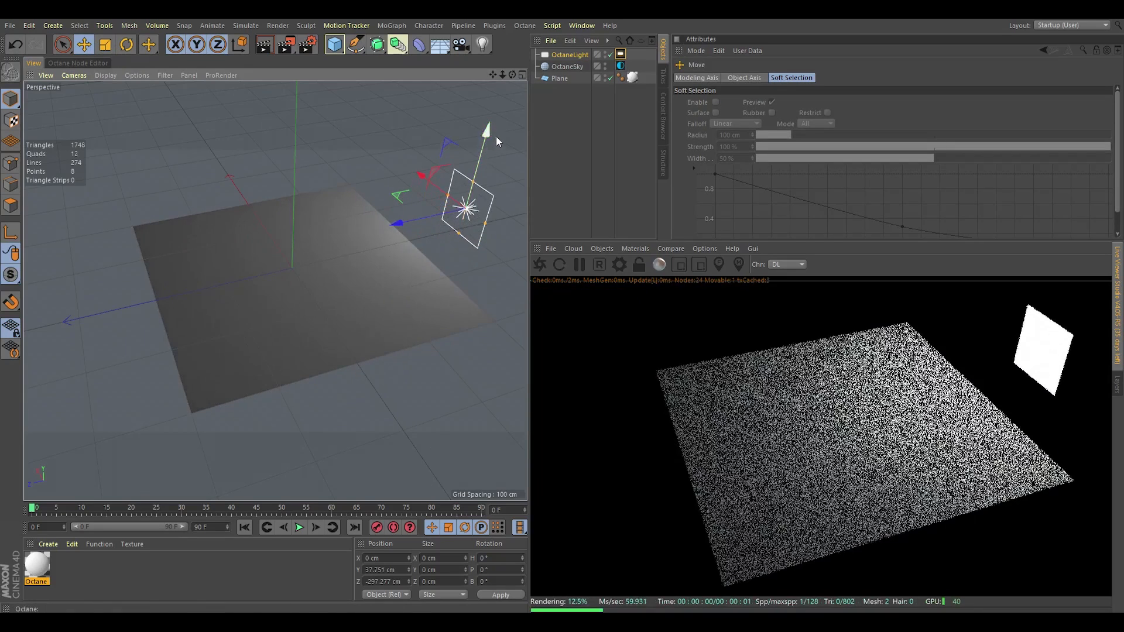
# Set the area light's power to 40 and shift its temperature to a cool value of about 9120
pyautogui.click(620, 54)
pyautogui.doubleClick(772, 103)
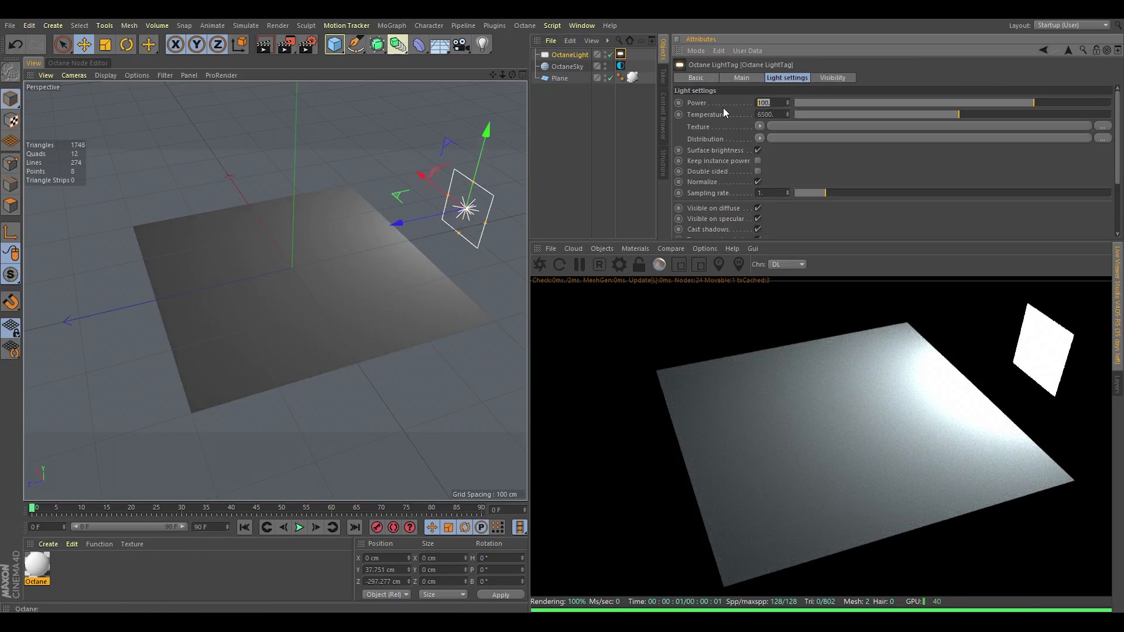
pyautogui.write('40')
pyautogui.press('Return')
pyautogui.click(576, 55)
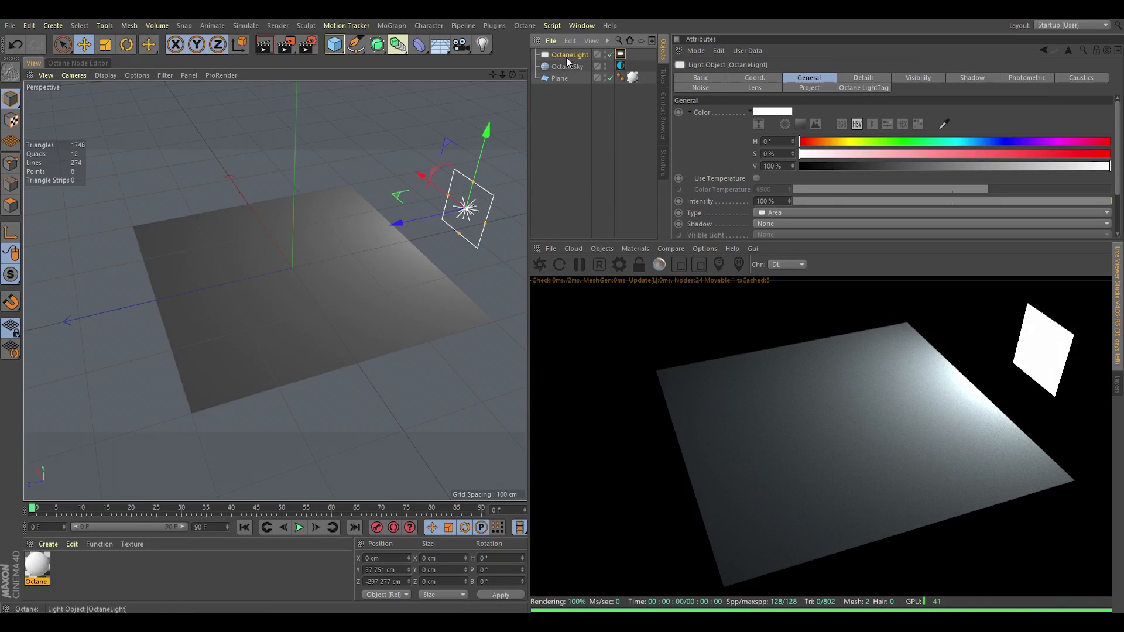
pyautogui.click(620, 55)
pyautogui.moveTo(981, 115); pyautogui.dragTo(1019, 114)
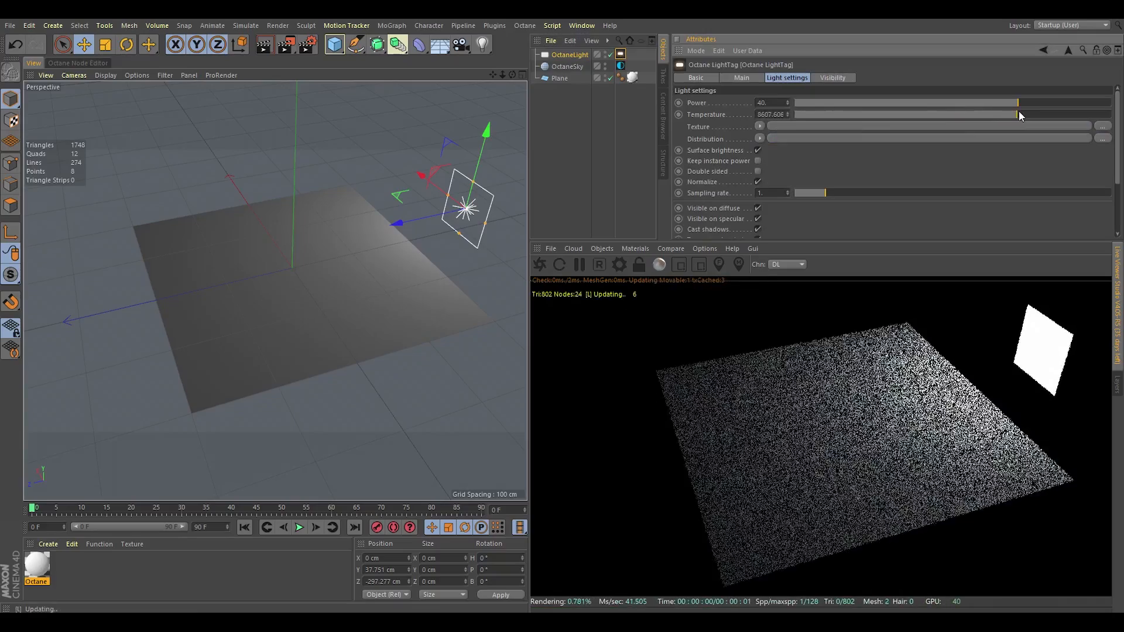
# Duplicate the area light to the opposite side of the plane and rotate the copy to face the plane
pyautogui.click(561, 55)
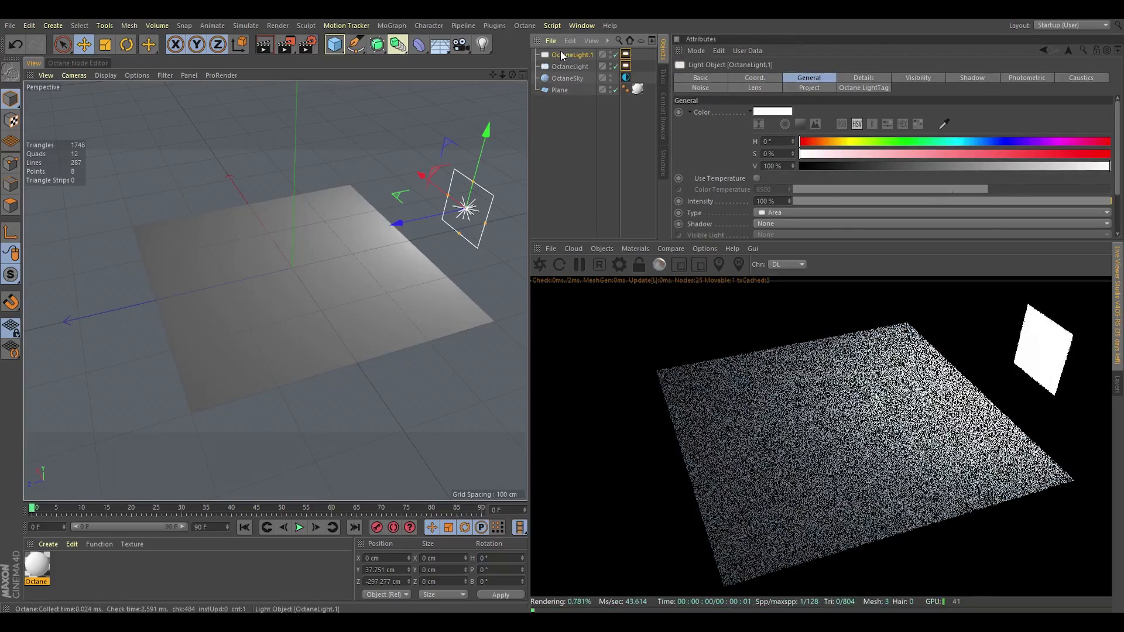
pyautogui.keyDown('ctrl'); pyautogui.moveTo(413, 222); pyautogui.dragTo(34, 314); pyautogui.keyUp('ctrl')
pyautogui.press('r')
pyautogui.moveTo(100, 246); pyautogui.dragTo(118, 367)
pyautogui.click(650, 87)
# Set the duplicated light's temperature to a warm value of about 1268
pyautogui.click(627, 54)
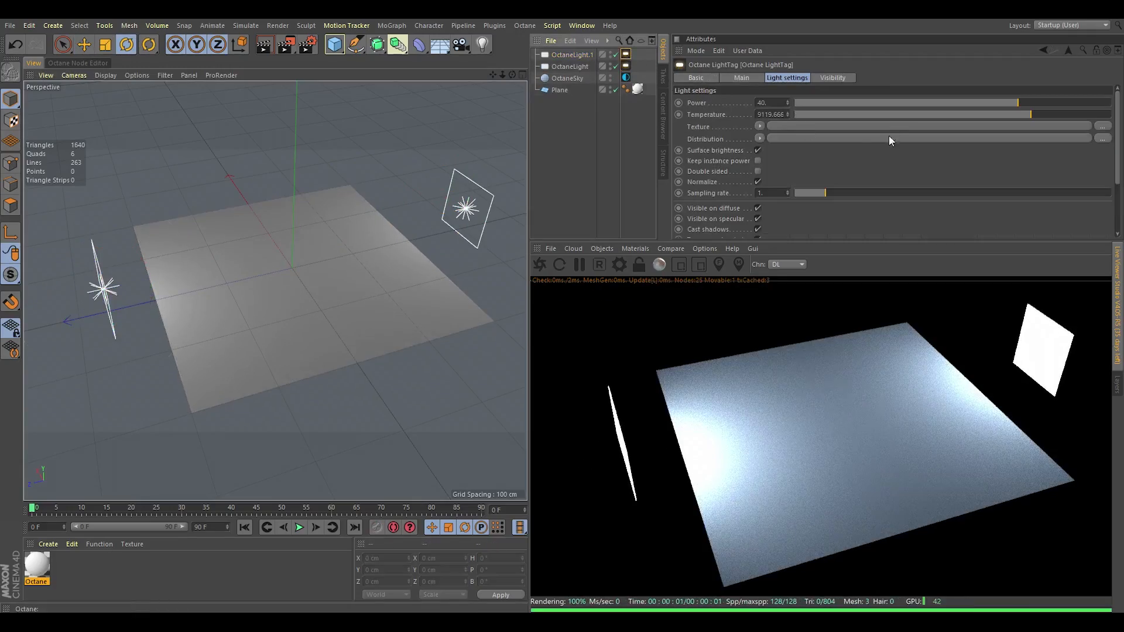
pyautogui.moveTo(805, 114); pyautogui.dragTo(816, 115)
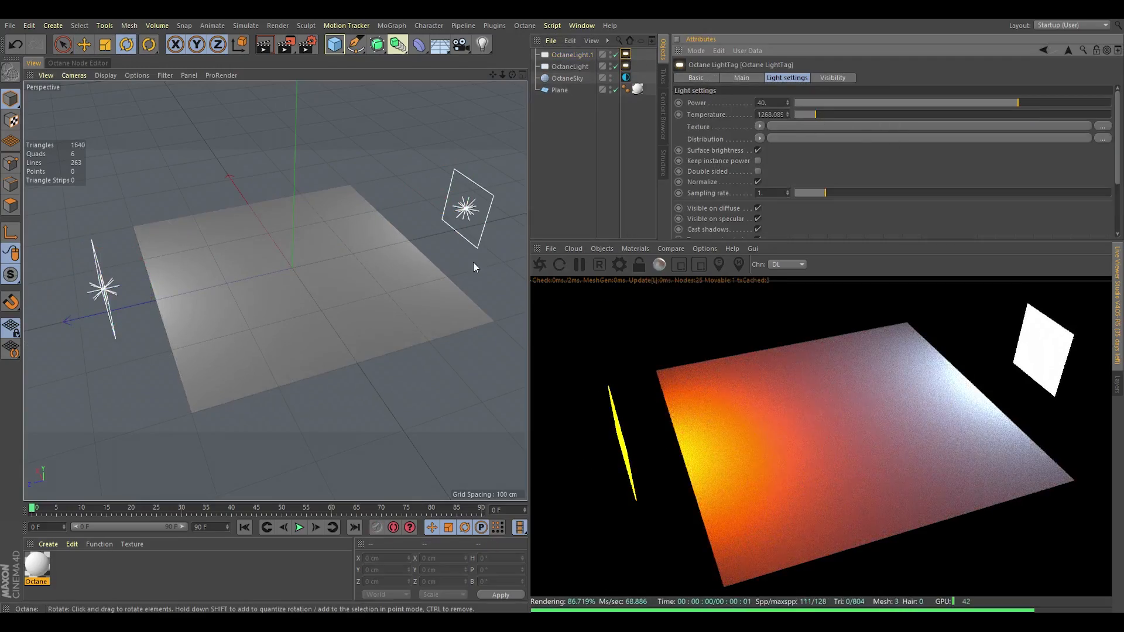
pyautogui.click(454, 252)
# Open the plane's Octane material in the node editor and change its material type to Glossy
pyautogui.scroll(5, 303, 282)
pyautogui.keyDown('alt'); pyautogui.moveTo(338, 260); pyautogui.dragTo(307, 290); pyautogui.keyUp('alt')
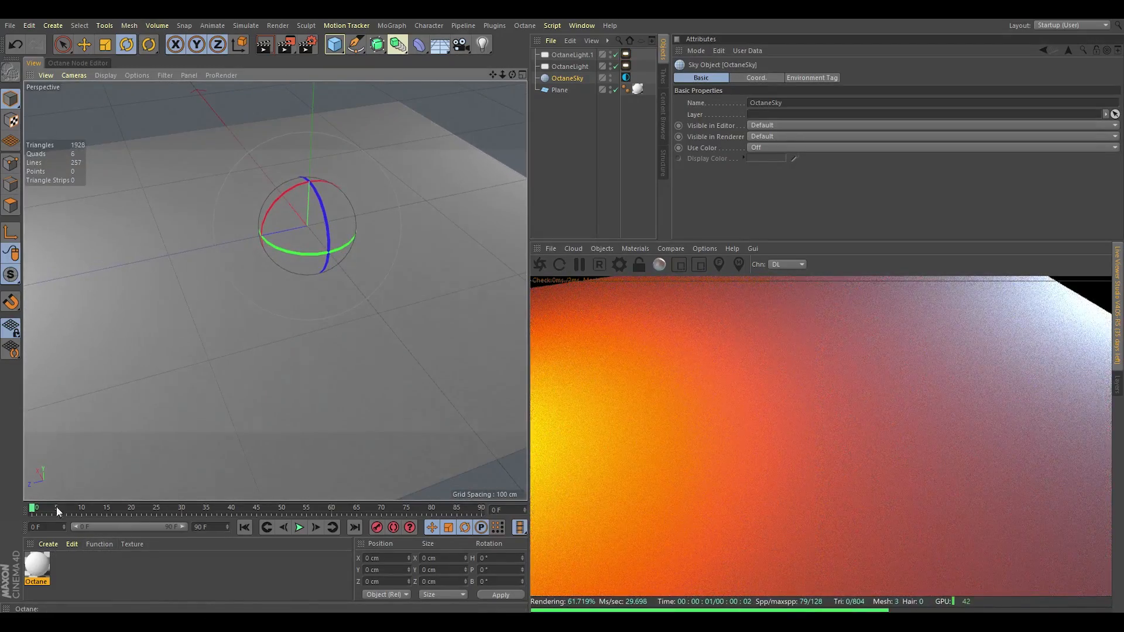
pyautogui.click(96, 60)
pyautogui.moveTo(226, 203); pyautogui.dragTo(202, 267, button='middle')
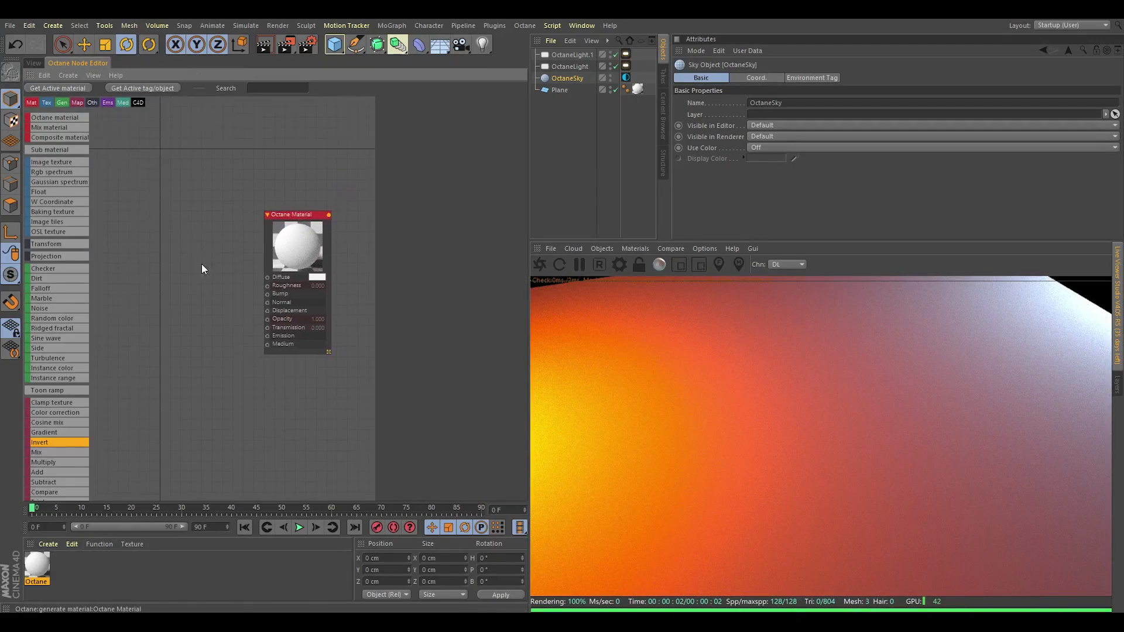
pyautogui.moveTo(529, 334); pyautogui.dragTo(625, 332)
pyautogui.scroll(2, 245, 208)
pyautogui.moveTo(245, 207); pyautogui.dragTo(298, 205, button='middle')
pyautogui.click(368, 360)
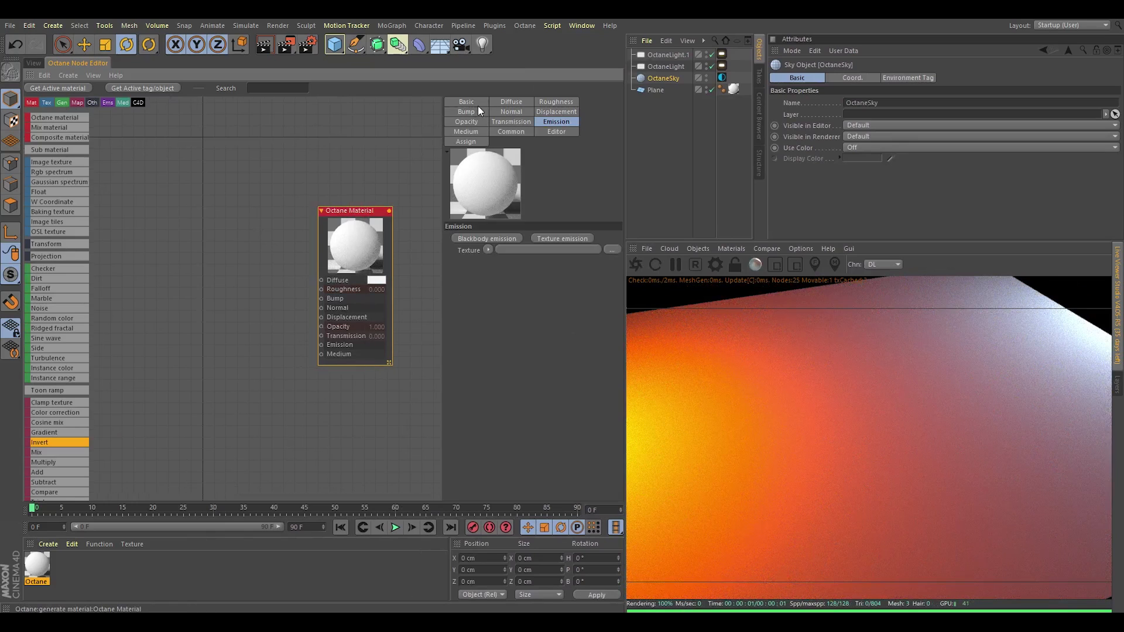
pyautogui.click(535, 261)
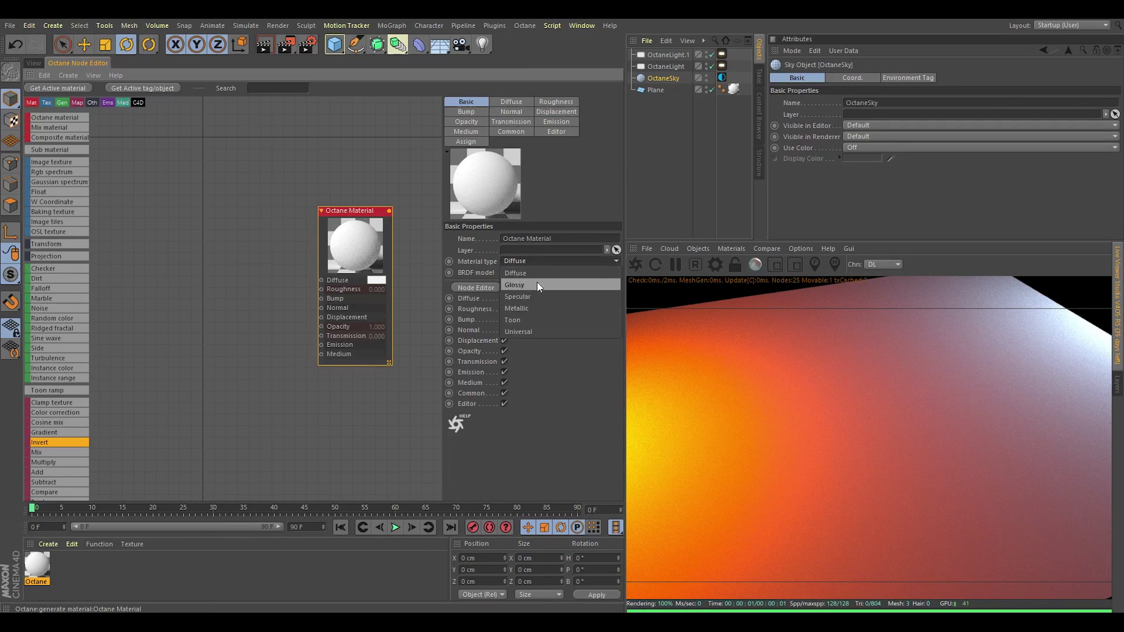
pyautogui.click(537, 284)
# Set the glossy material's diffuse color to black
pyautogui.click(509, 102)
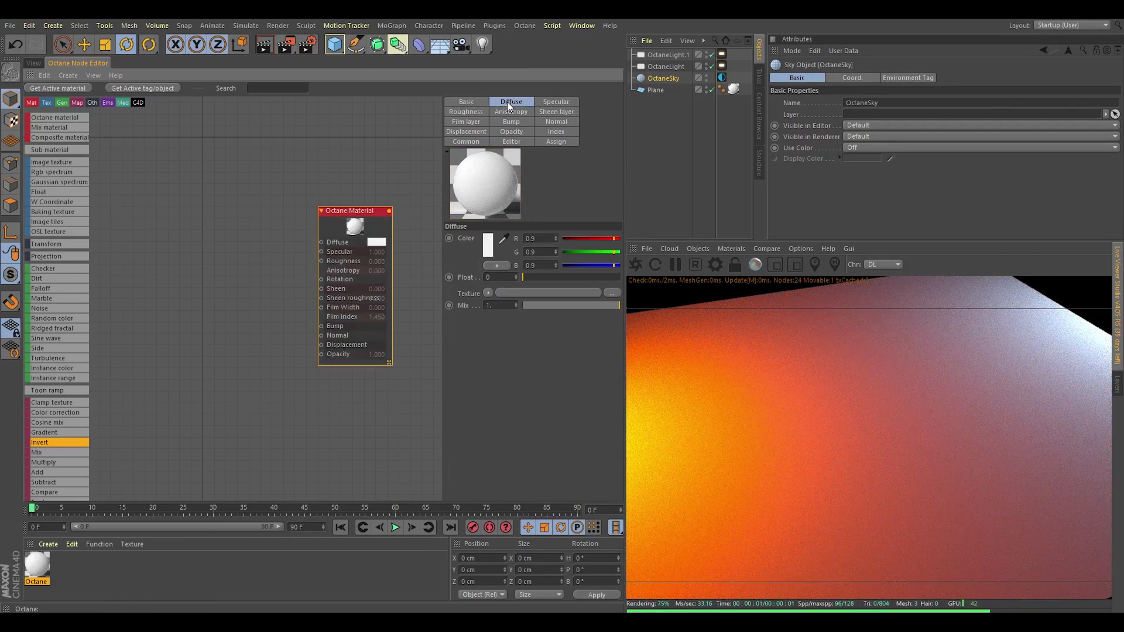
pyautogui.click(488, 244)
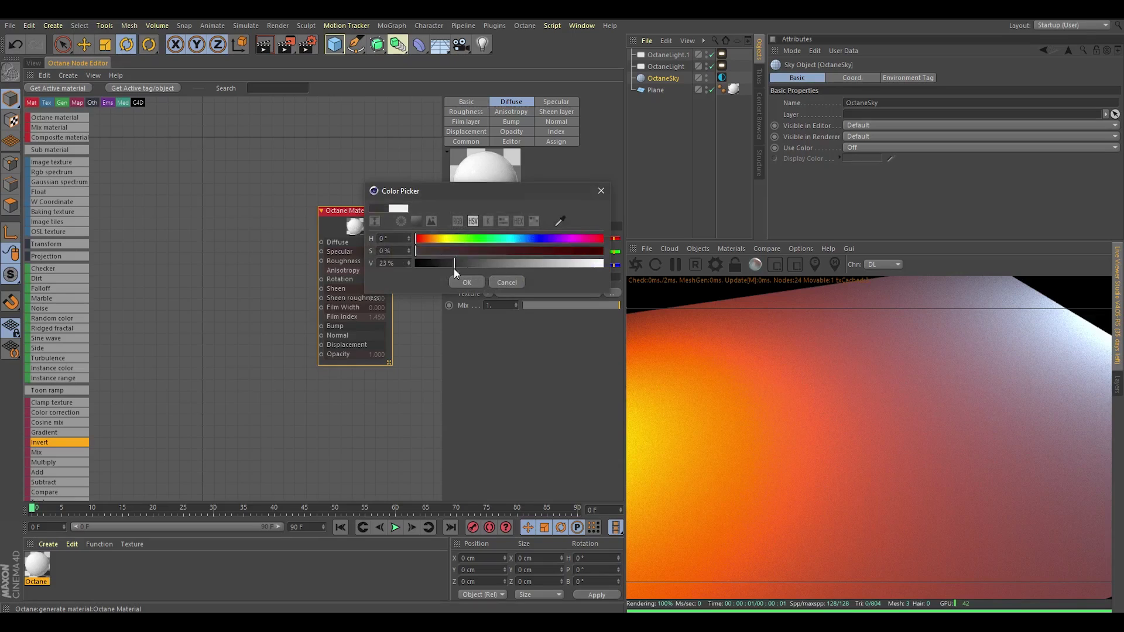
pyautogui.click(466, 282)
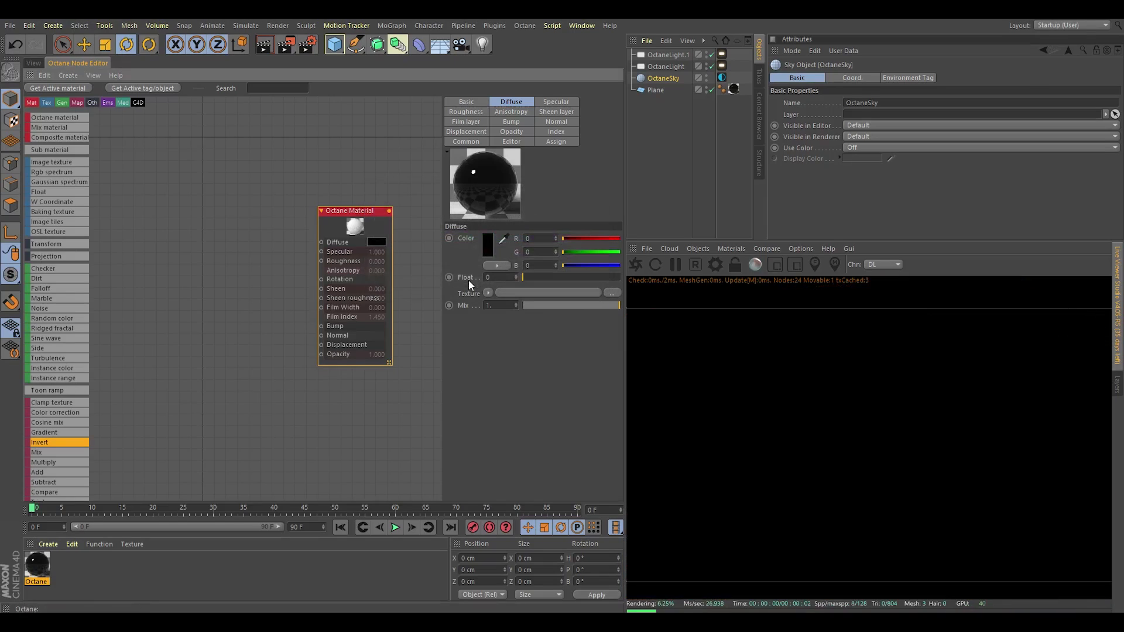
# Add an Image texture node and connect it to the material's Bump input
pyautogui.moveTo(280, 262); pyautogui.dragTo(301, 262, button='middle')
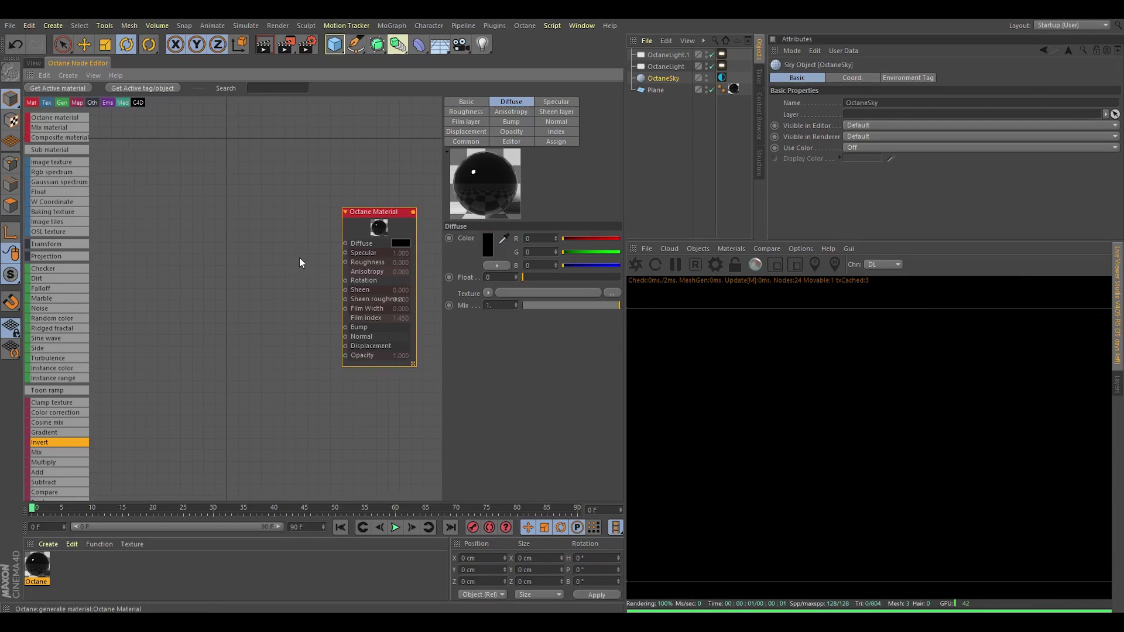
pyautogui.moveTo(51, 162); pyautogui.dragTo(346, 327)
pyautogui.click(197, 273)
# Load SmudgesLarge001_OVERLAY_VAR2_6K.jpg into the image texture without copying it to the project location
pyautogui.moveTo(541, 498); pyautogui.dragTo(571, 498)
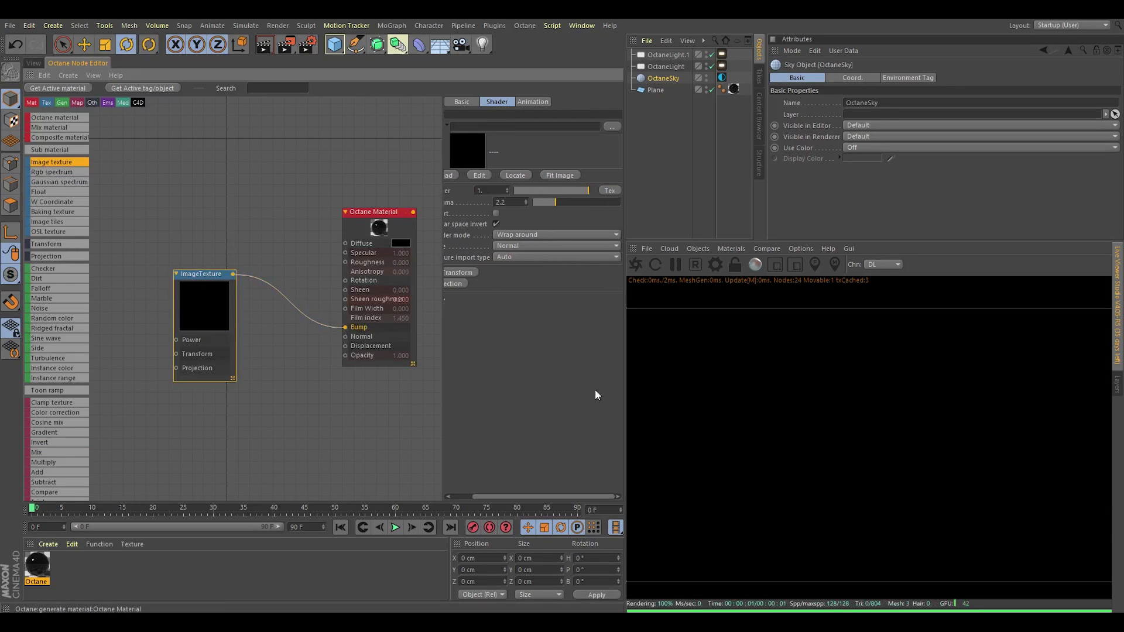
pyautogui.click(611, 126)
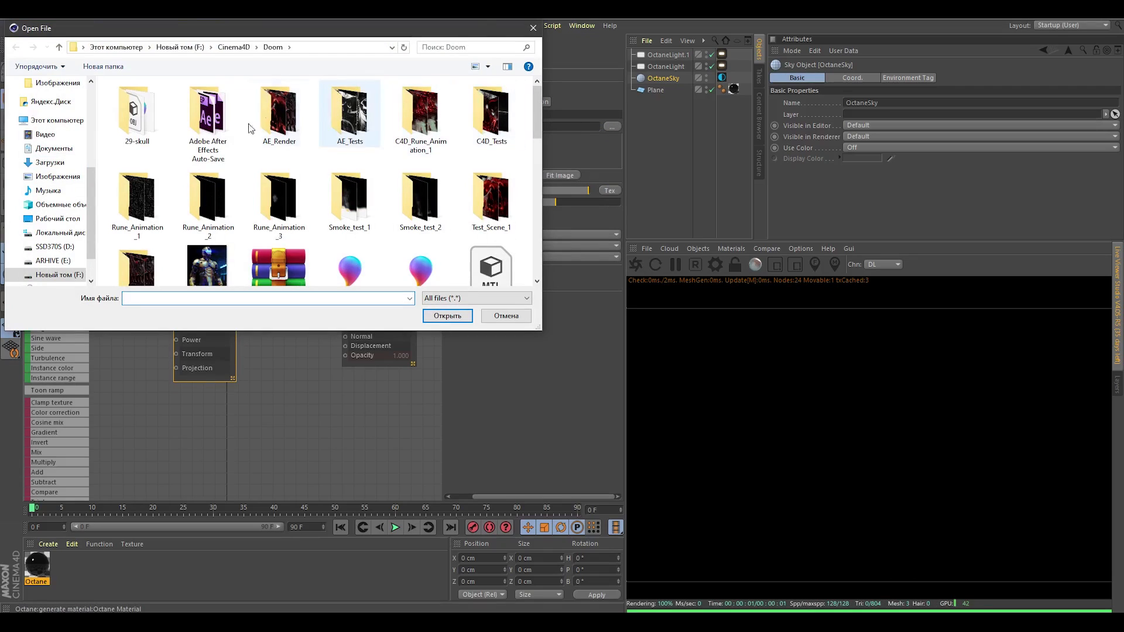
pyautogui.click(63, 275)
pyautogui.scroll(5, 58, 246)
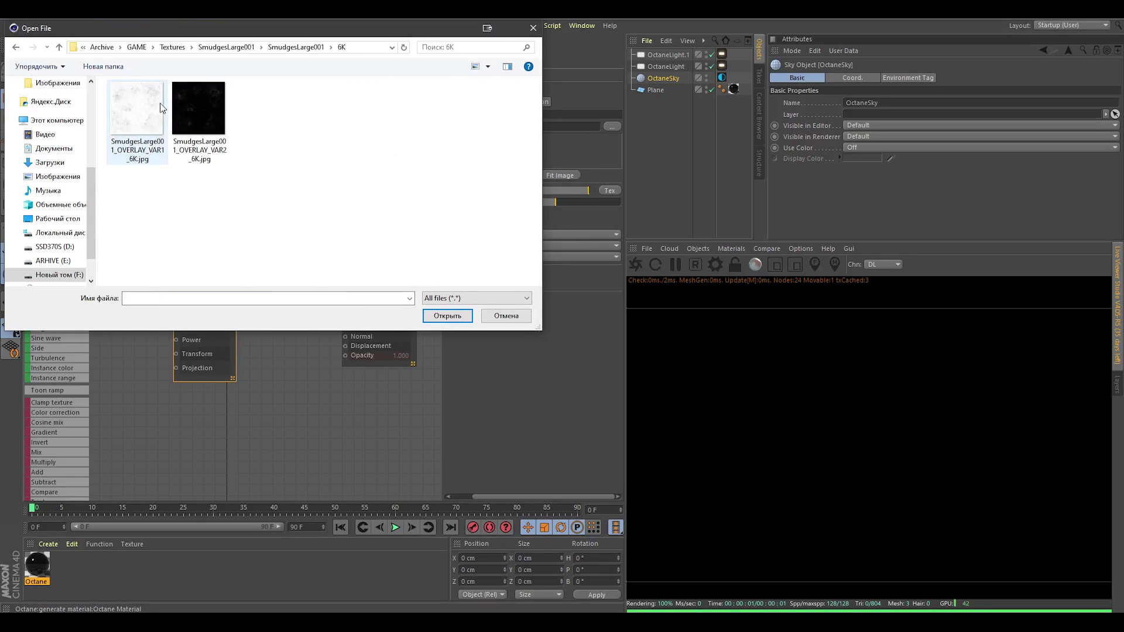
pyautogui.doubleClick(184, 103)
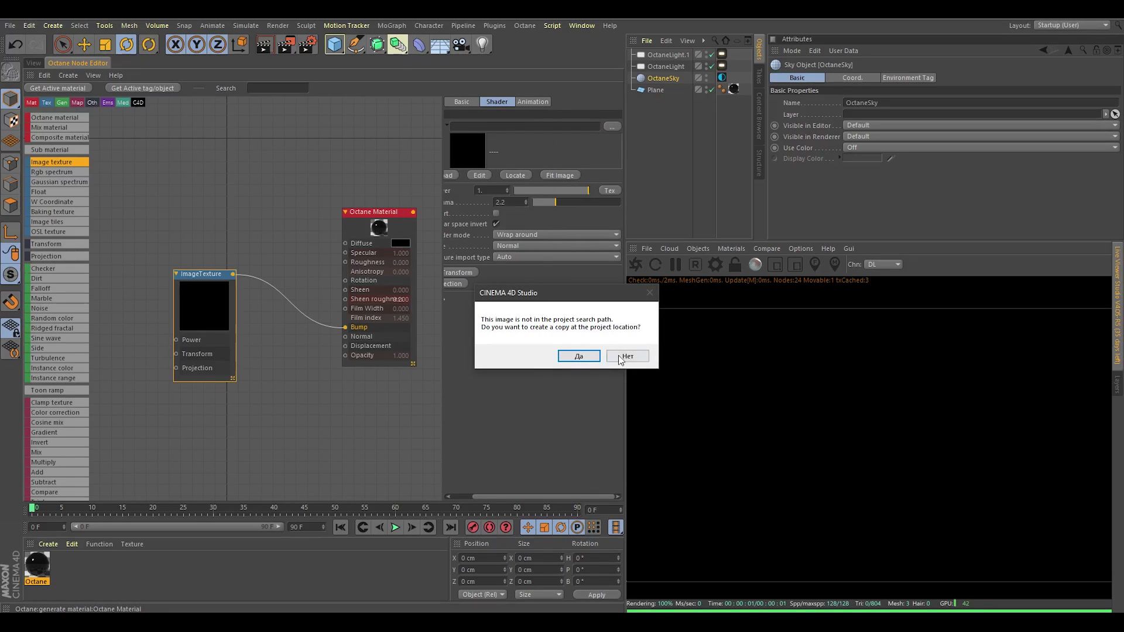
pyautogui.click(621, 358)
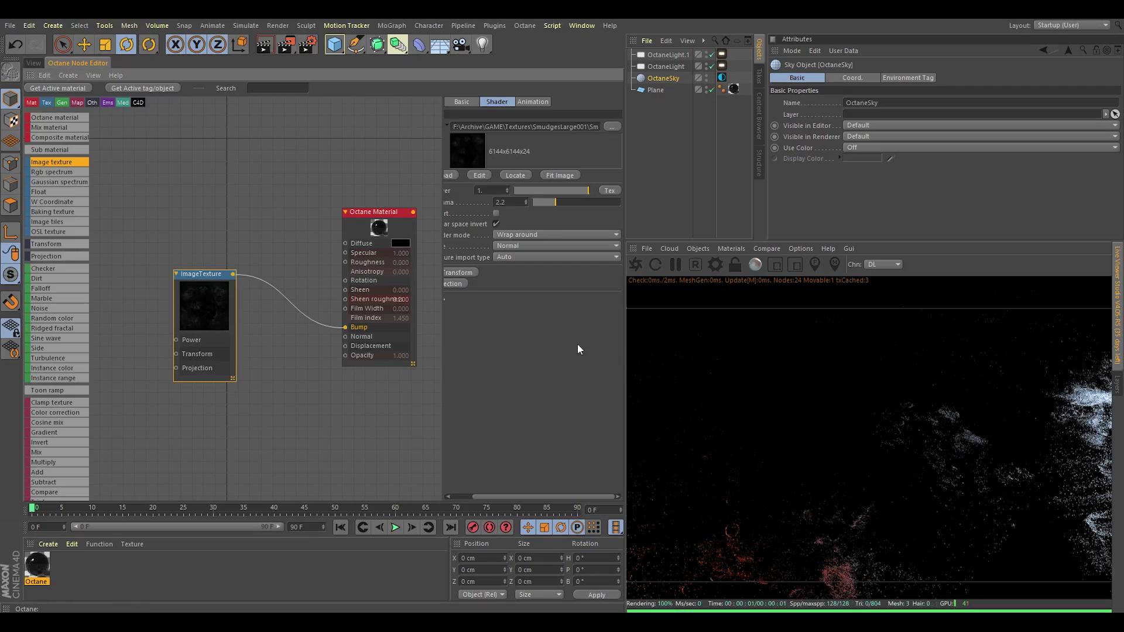
# Insert a Multiply node between the image texture and Bump, and feed its second texture input with an adjusted Float texture
pyautogui.moveTo(217, 296); pyautogui.dragTo(131, 287)
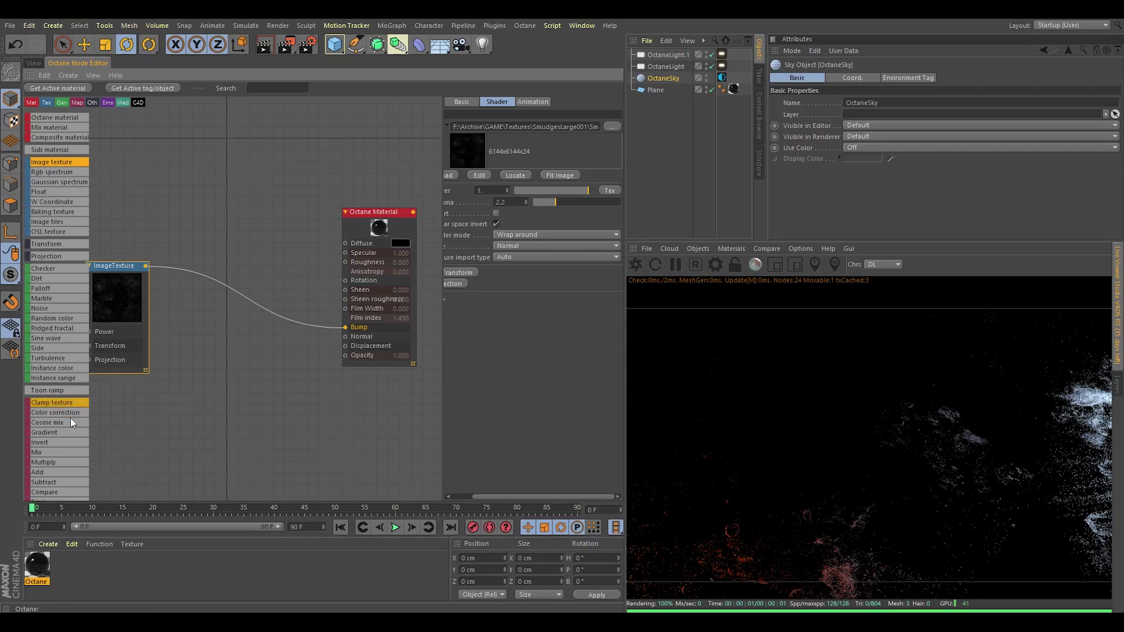
pyautogui.moveTo(259, 311); pyautogui.dragTo(258, 311)
pyautogui.moveTo(41, 191); pyautogui.dragTo(42, 213)
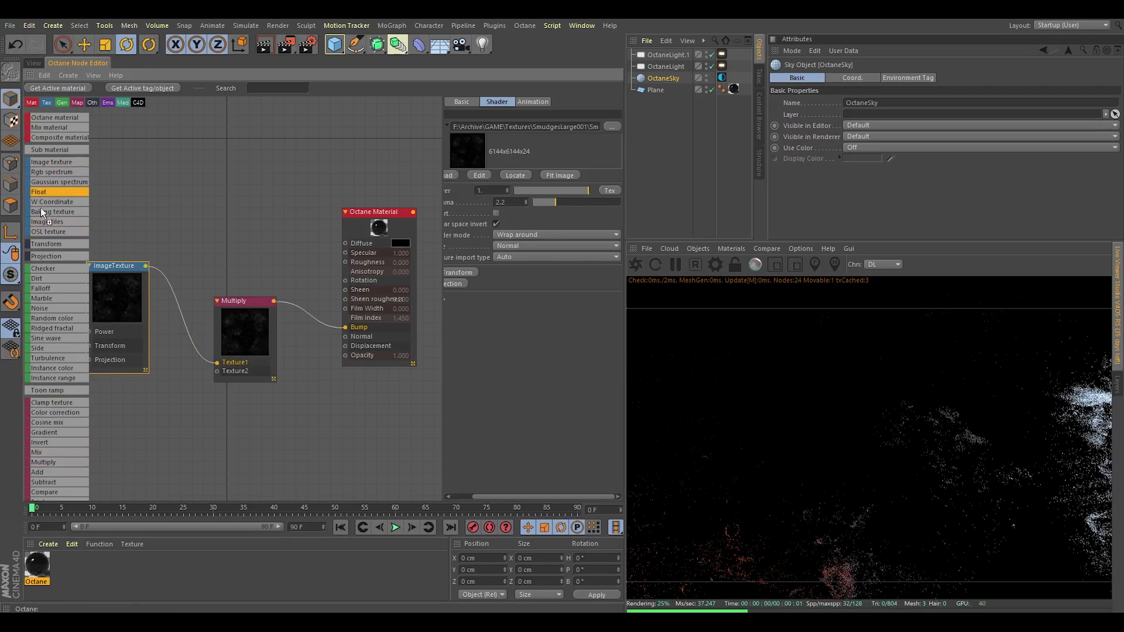
pyautogui.moveTo(102, 414); pyautogui.dragTo(102, 413)
pyautogui.moveTo(216, 384); pyautogui.dragTo(217, 371)
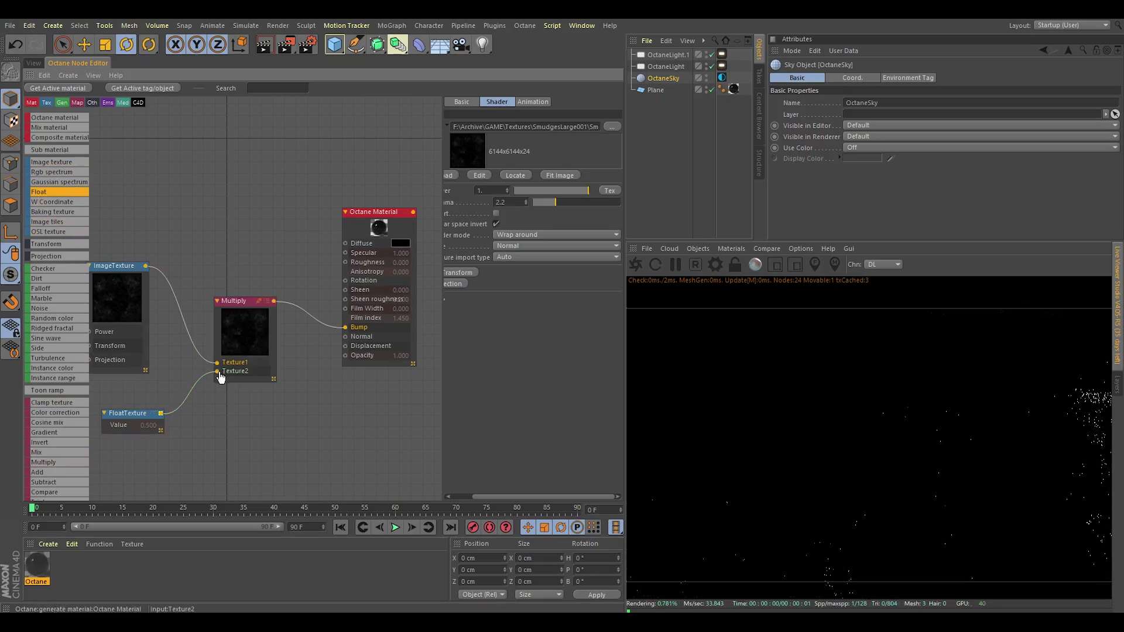
pyautogui.click(124, 419)
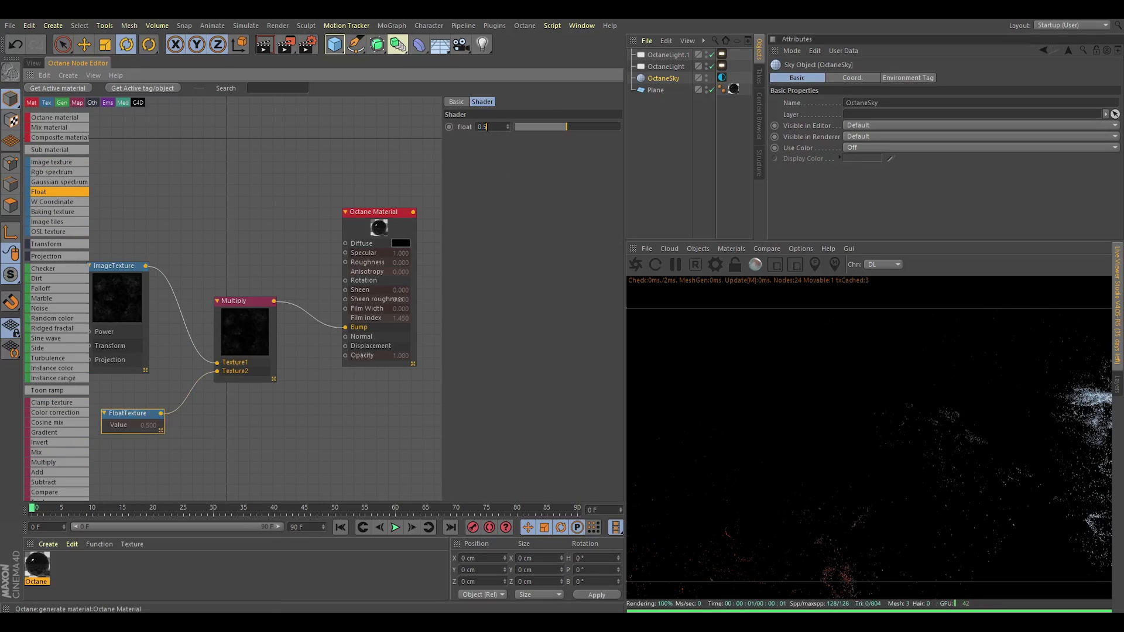
# Disconnect the Multiply node from Bump and connect the image texture directly to the material's Roughness input
pyautogui.click(199, 201)
pyautogui.scroll(-3, 199, 201)
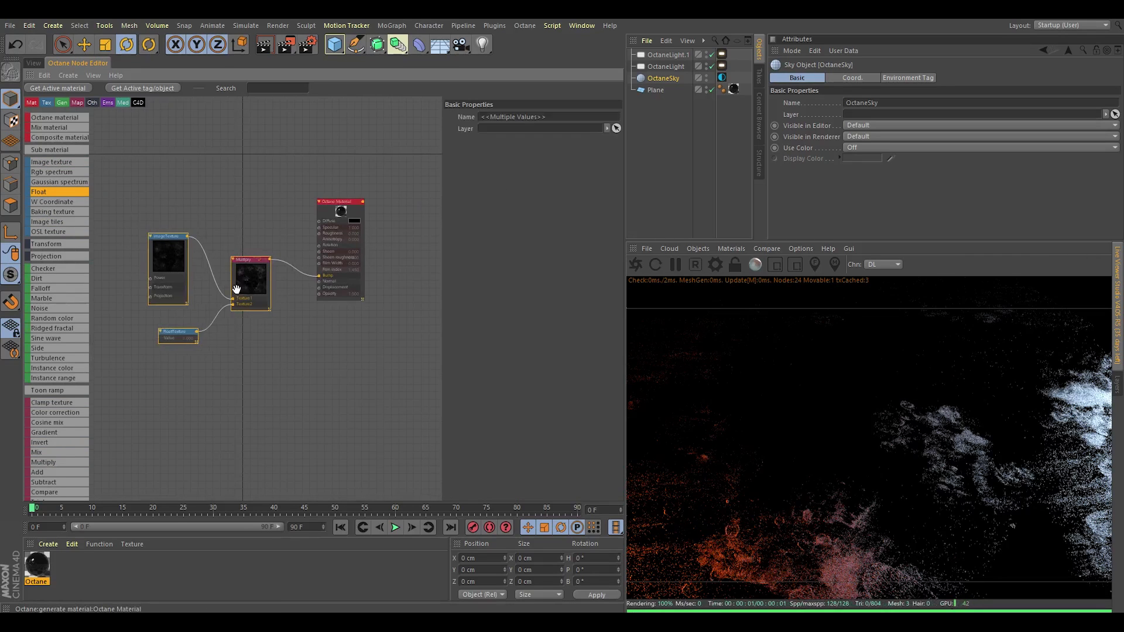
pyautogui.click(268, 271)
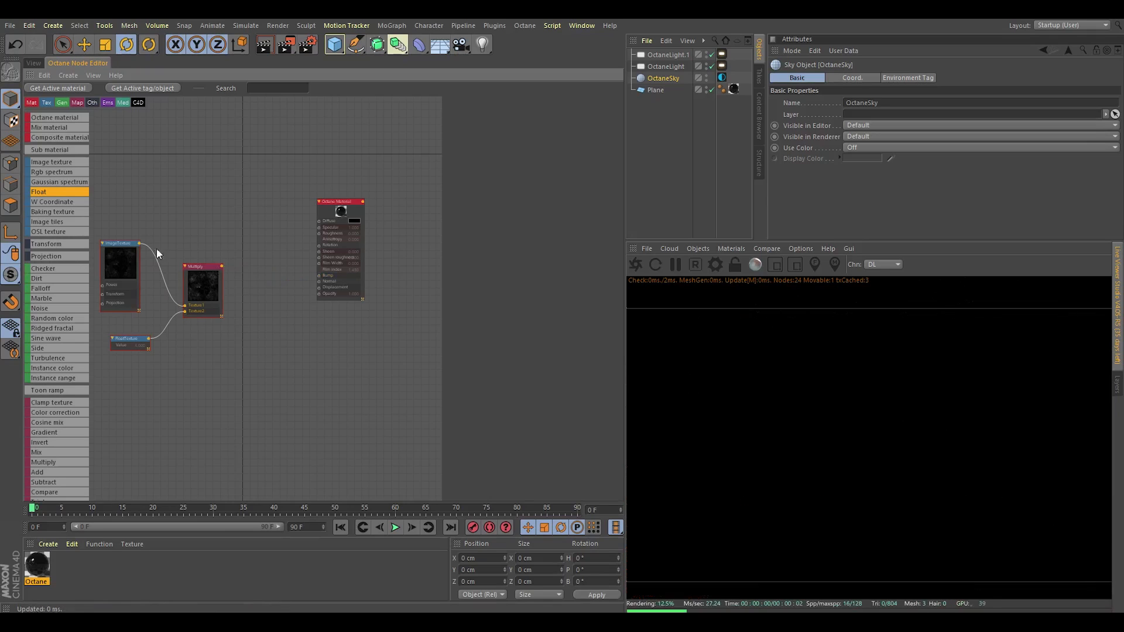
pyautogui.moveTo(319, 238); pyautogui.dragTo(319, 233)
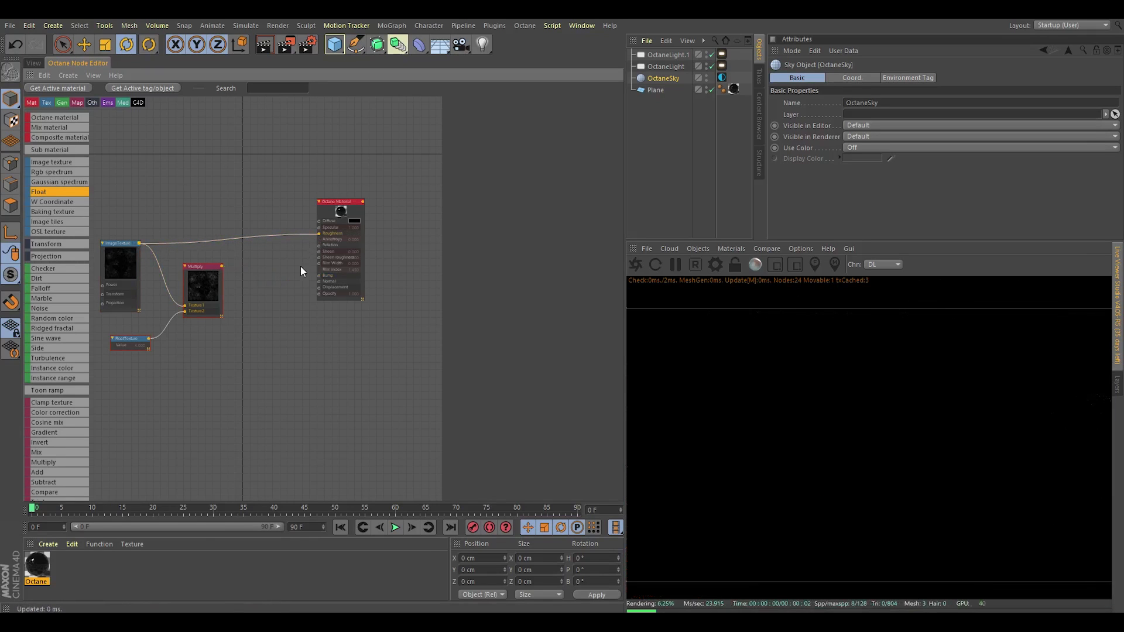
# Insert a Color Correction node between the image texture and Roughness, with gamma about 0.11 and contrast about 492
pyautogui.click(33, 63)
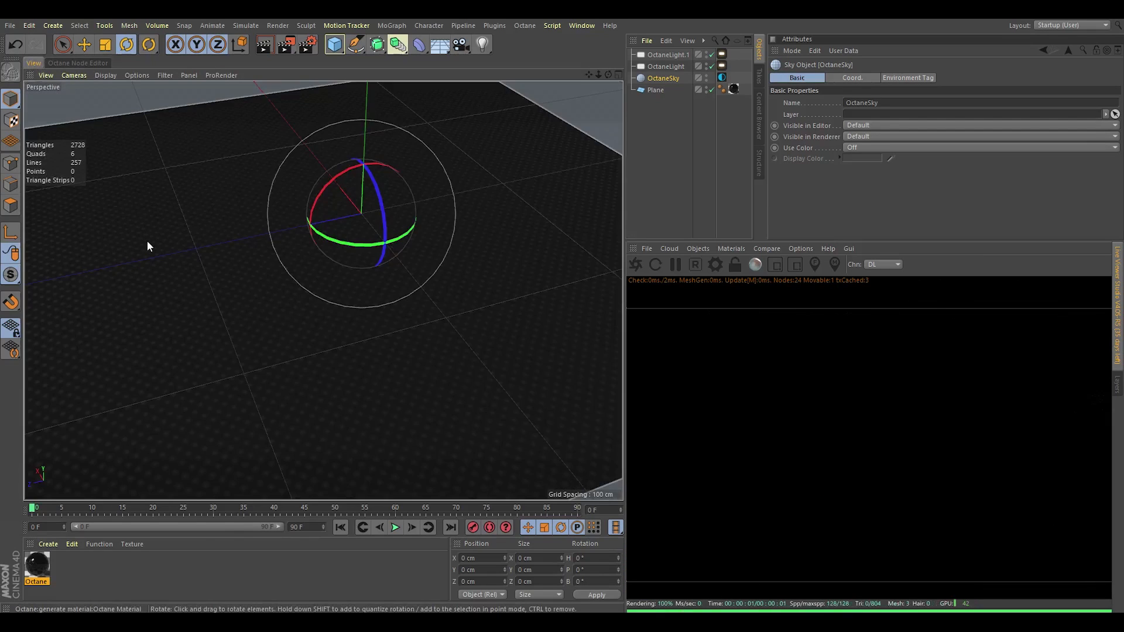
pyautogui.keyDown('alt'); pyautogui.moveTo(146, 240); pyautogui.dragTo(243, 257); pyautogui.keyUp('alt')
pyautogui.click(88, 63)
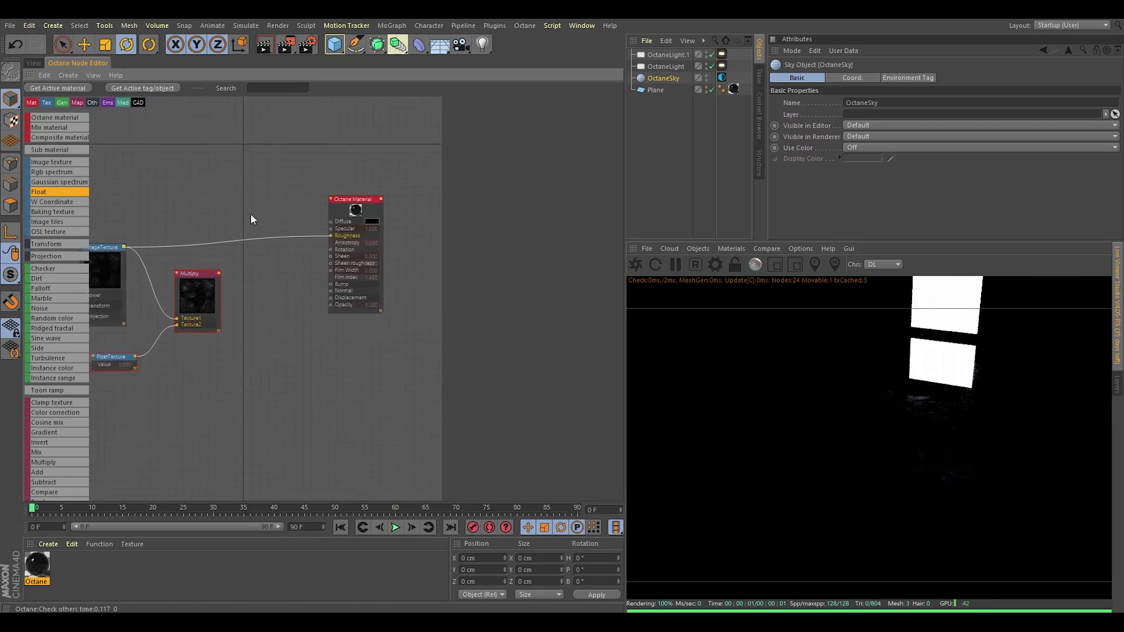
pyautogui.moveTo(73, 416); pyautogui.dragTo(171, 255)
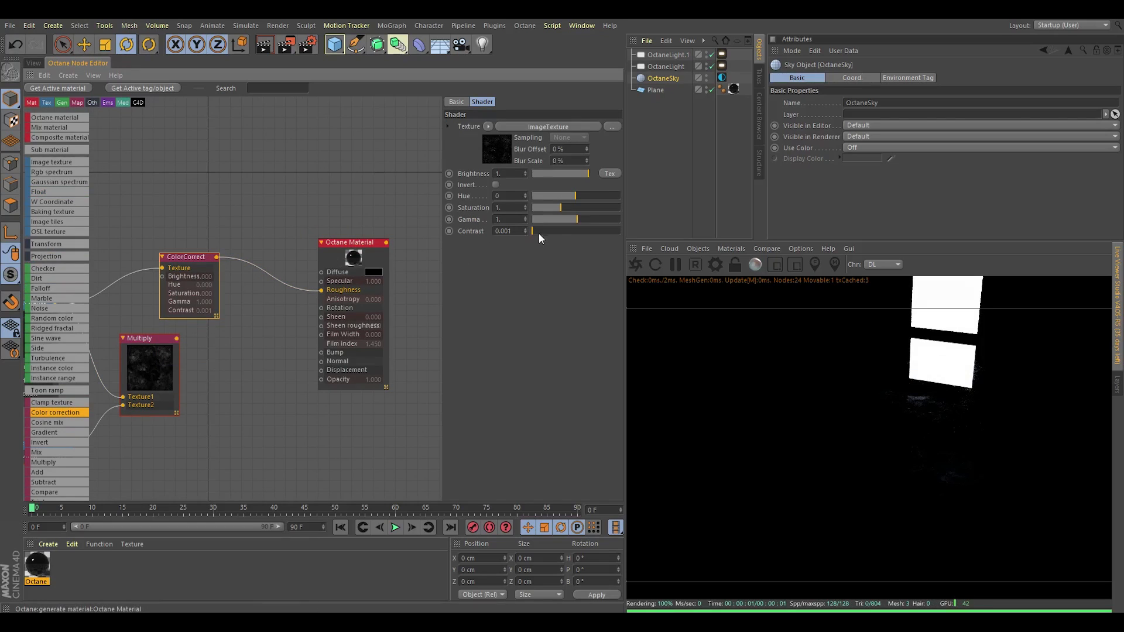
pyautogui.moveTo(539, 234)
pyautogui.mouseDown()
pyautogui.moveTo(623, 236)
pyautogui.moveTo(557, 222)
pyautogui.mouseUp()
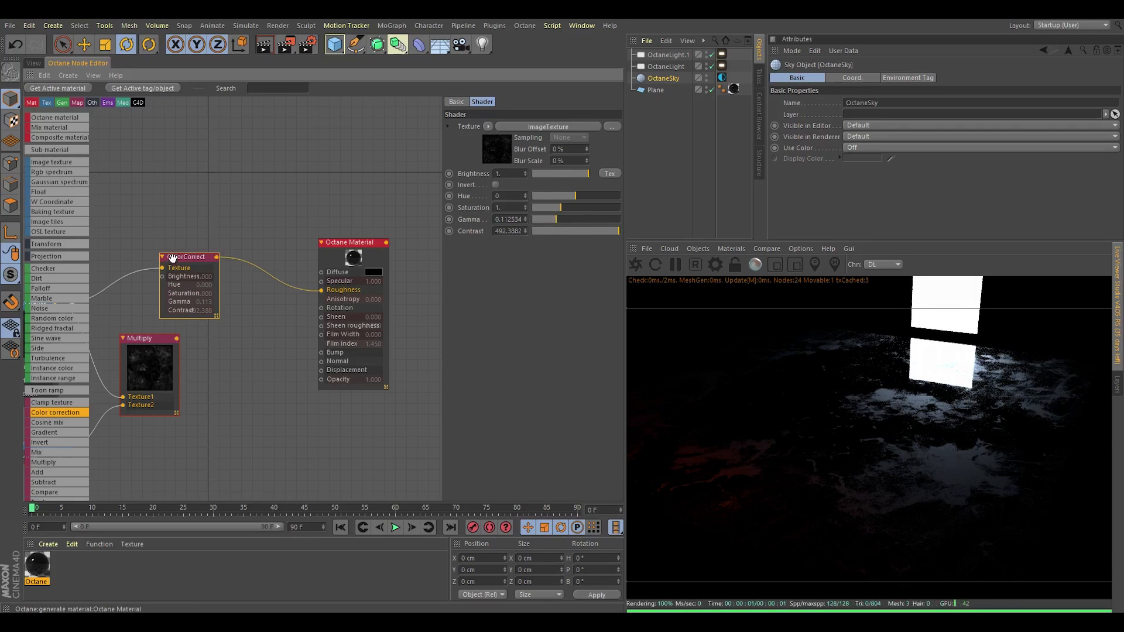
# Spread out the nodes and insert a Mix texture before Roughness, with the color correction feeding its Texture1 input
pyautogui.moveTo(172, 257); pyautogui.dragTo(150, 219)
pyautogui.moveTo(149, 338); pyautogui.dragTo(150, 379)
pyautogui.moveTo(361, 255); pyautogui.dragTo(416, 223)
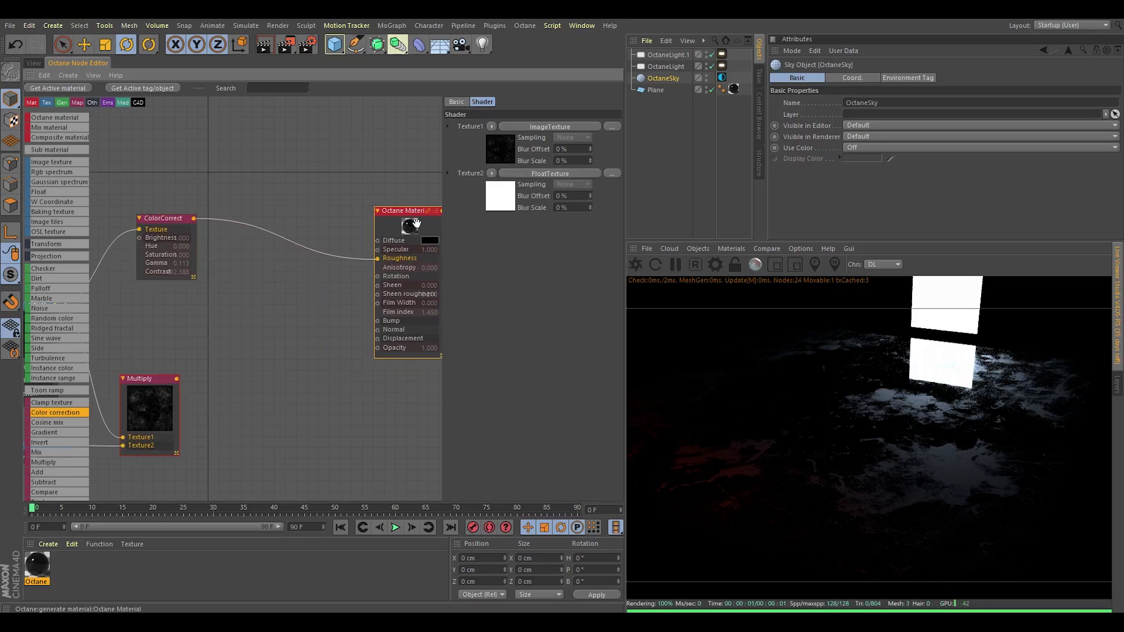
pyautogui.click(417, 224)
pyautogui.moveTo(279, 309); pyautogui.dragTo(292, 260)
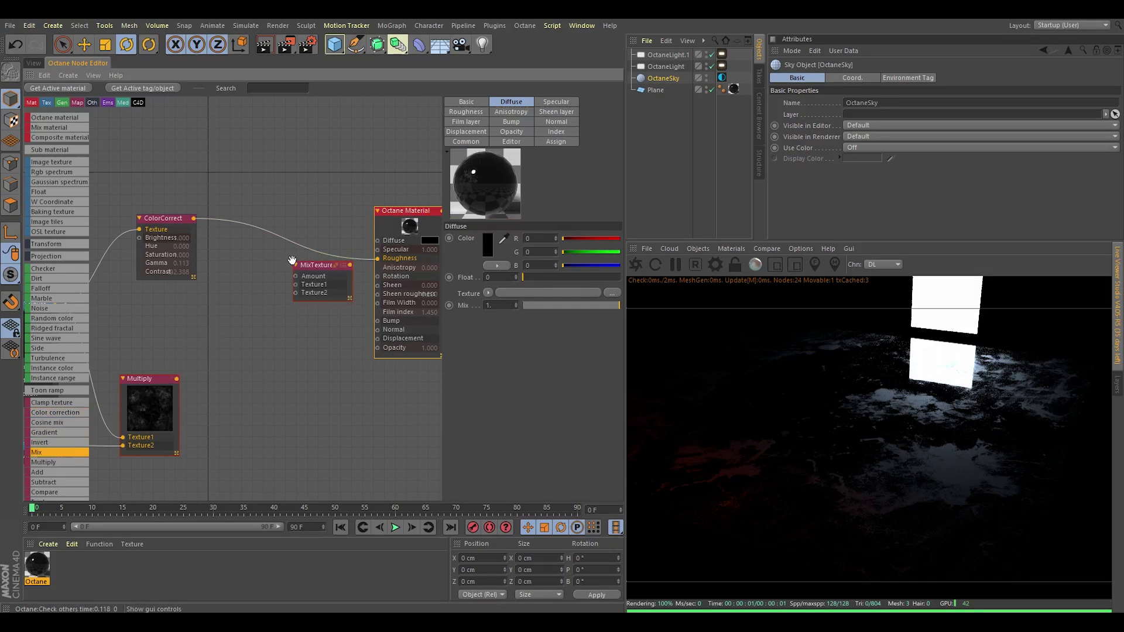
pyautogui.moveTo(193, 218); pyautogui.dragTo(297, 285)
pyautogui.moveTo(346, 271); pyautogui.dragTo(377, 259)
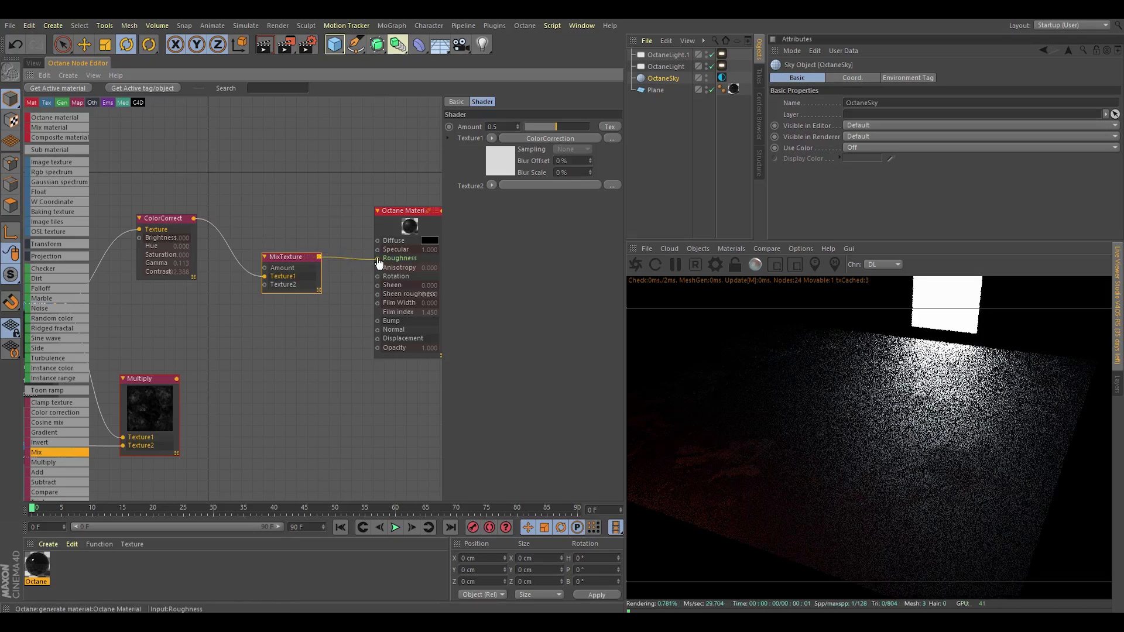
# Feed a Float texture with value 0.15 into the Mix's Texture2 input, and connect the existing Multiply node to the material's Bump input
pyautogui.moveTo(55, 192); pyautogui.dragTo(174, 305)
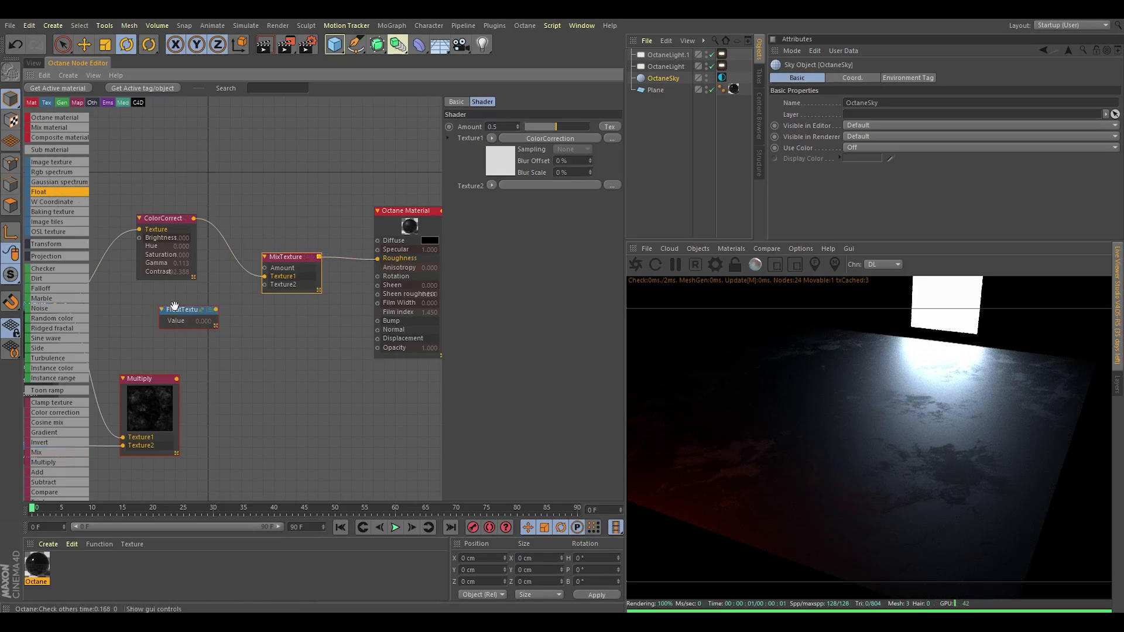
pyautogui.moveTo(266, 291); pyautogui.dragTo(265, 285)
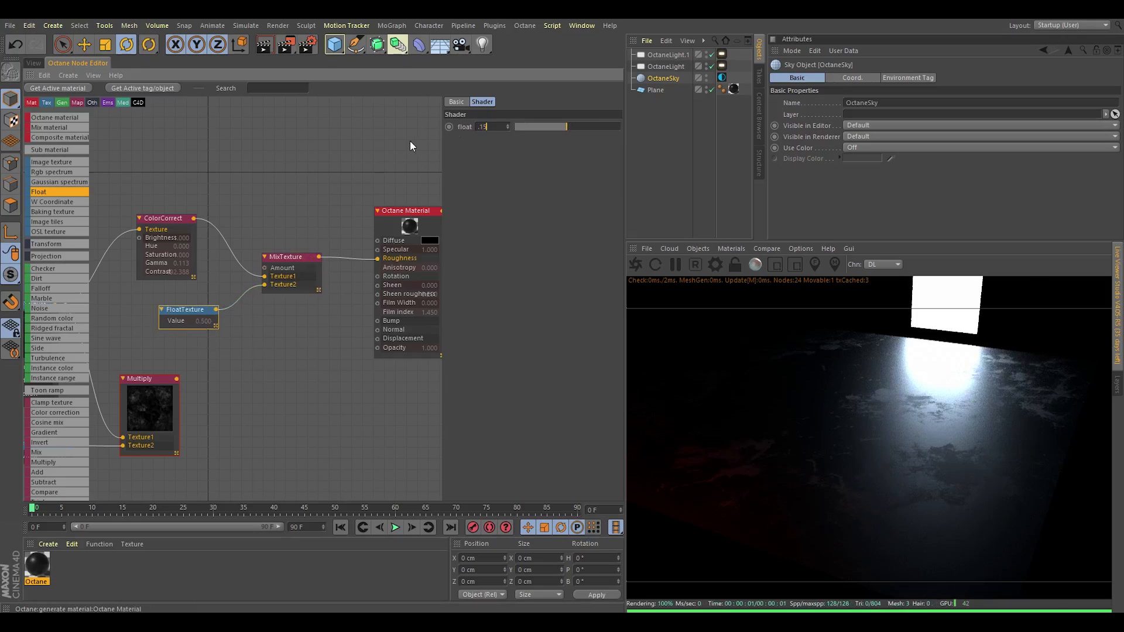
pyautogui.write('.15')
pyautogui.press('Return')
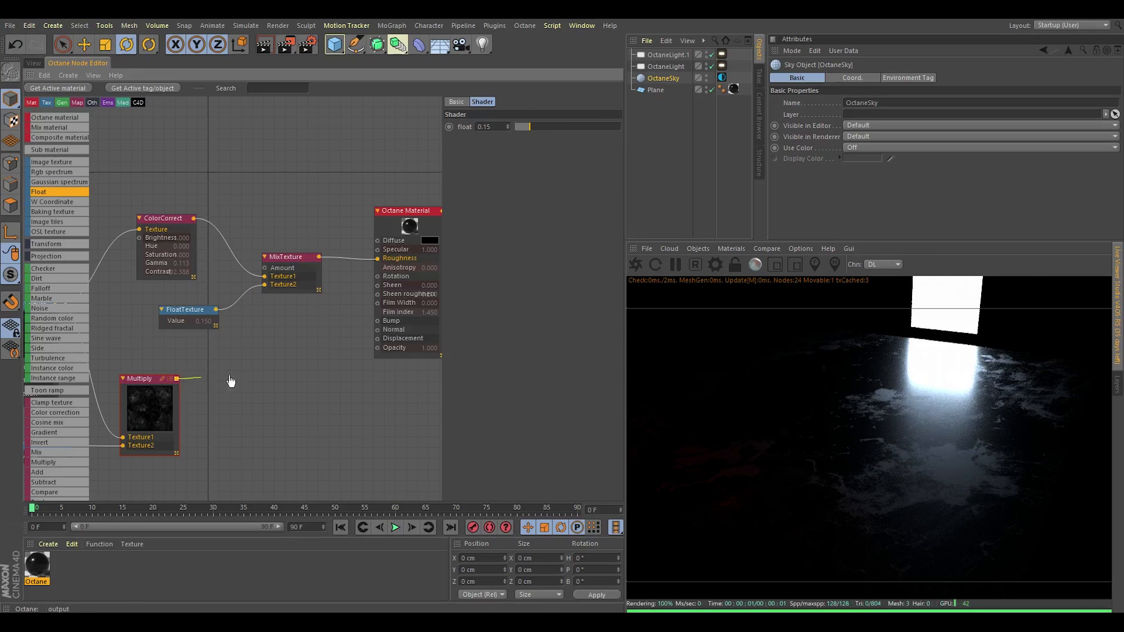
pyautogui.moveTo(380, 328); pyautogui.dragTo(379, 323)
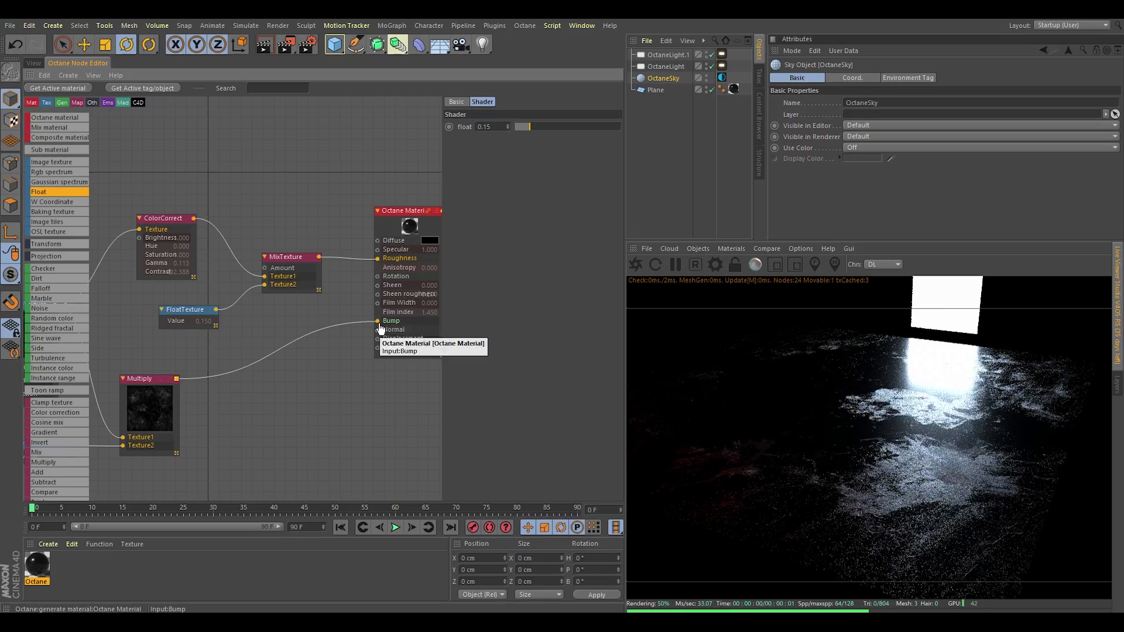
pyautogui.click(334, 421)
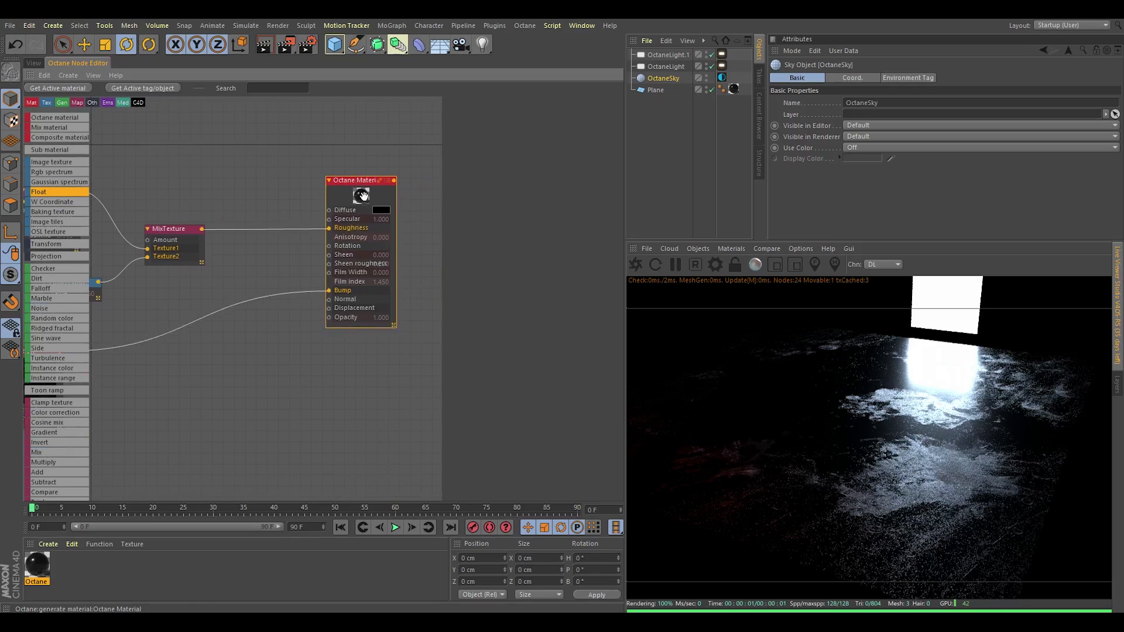
# Add a Noise texture and connect it to the material's Bump input in place of the Multiply node
pyautogui.moveTo(354, 287); pyautogui.dragTo(309, 293)
pyautogui.moveTo(41, 308); pyautogui.dragTo(202, 351)
pyautogui.moveTo(355, 292); pyautogui.dragTo(354, 287)
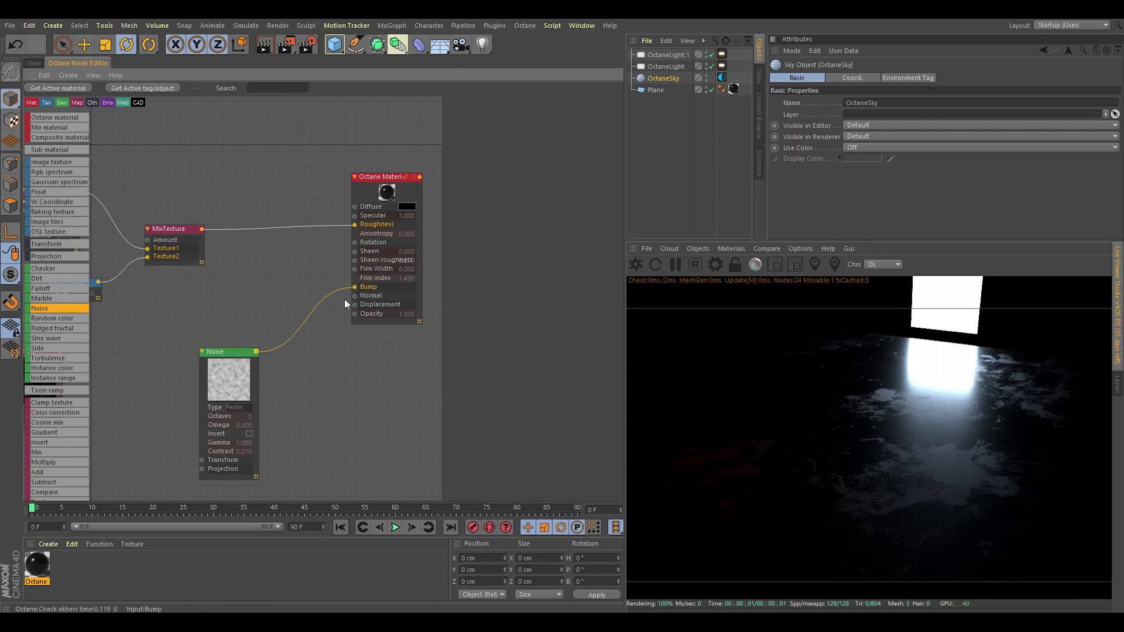
# Give the Noise texture a UVW Transform node with its locked-aspect scale set to 0.01
pyautogui.click(246, 422)
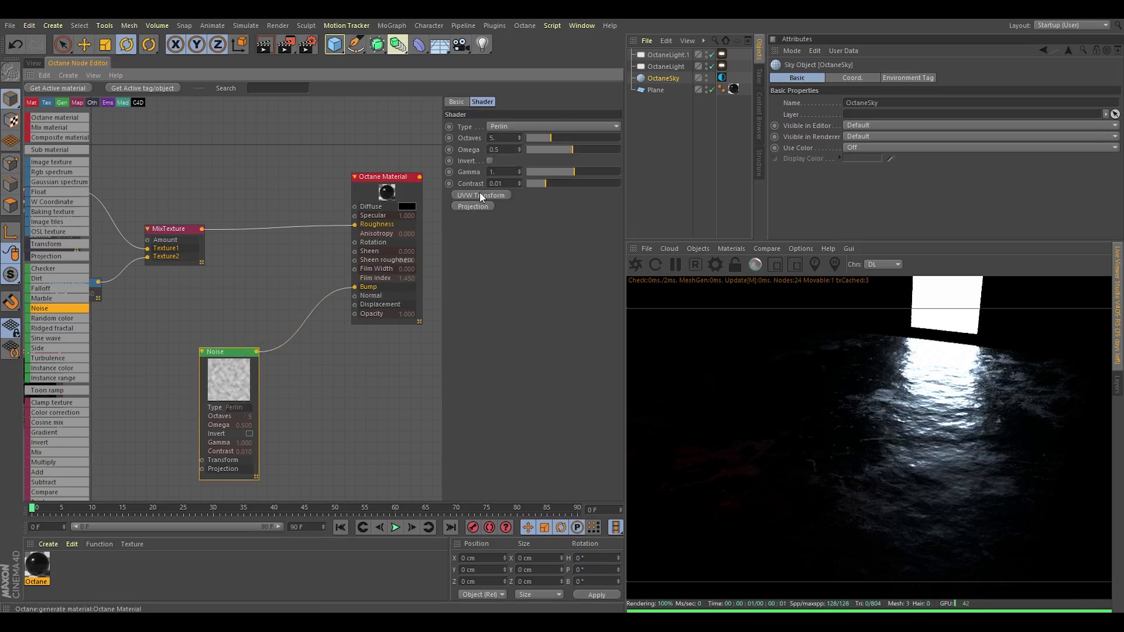
pyautogui.click(481, 195)
pyautogui.moveTo(297, 317); pyautogui.dragTo(371, 242, button='middle')
pyautogui.moveTo(333, 160); pyautogui.dragTo(159, 440)
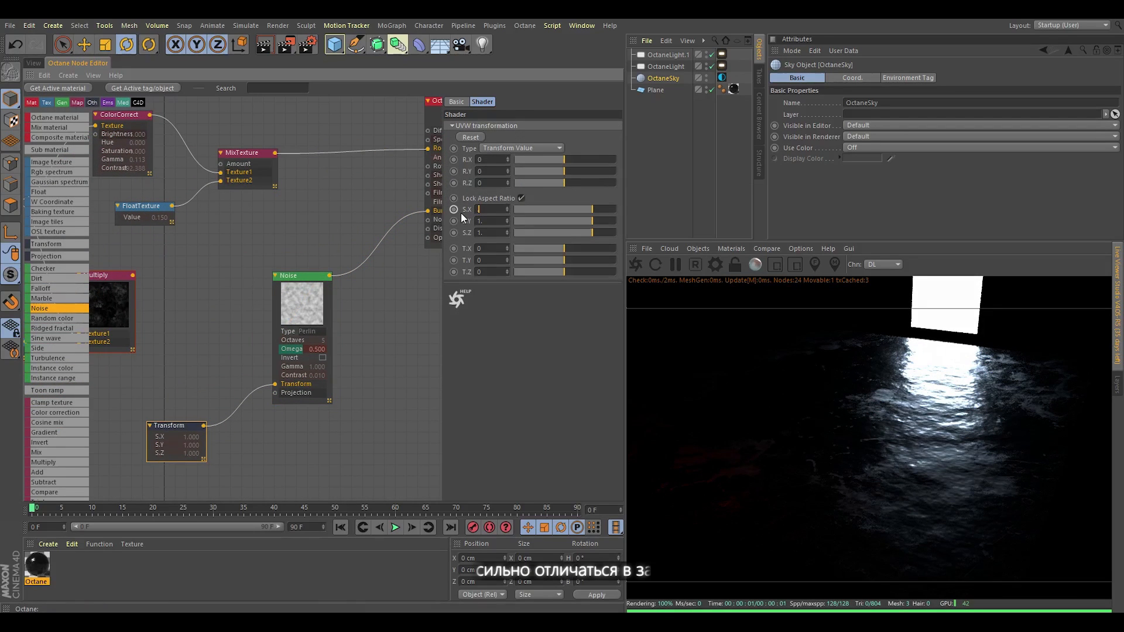
pyautogui.write('0.01')
pyautogui.press('Return')
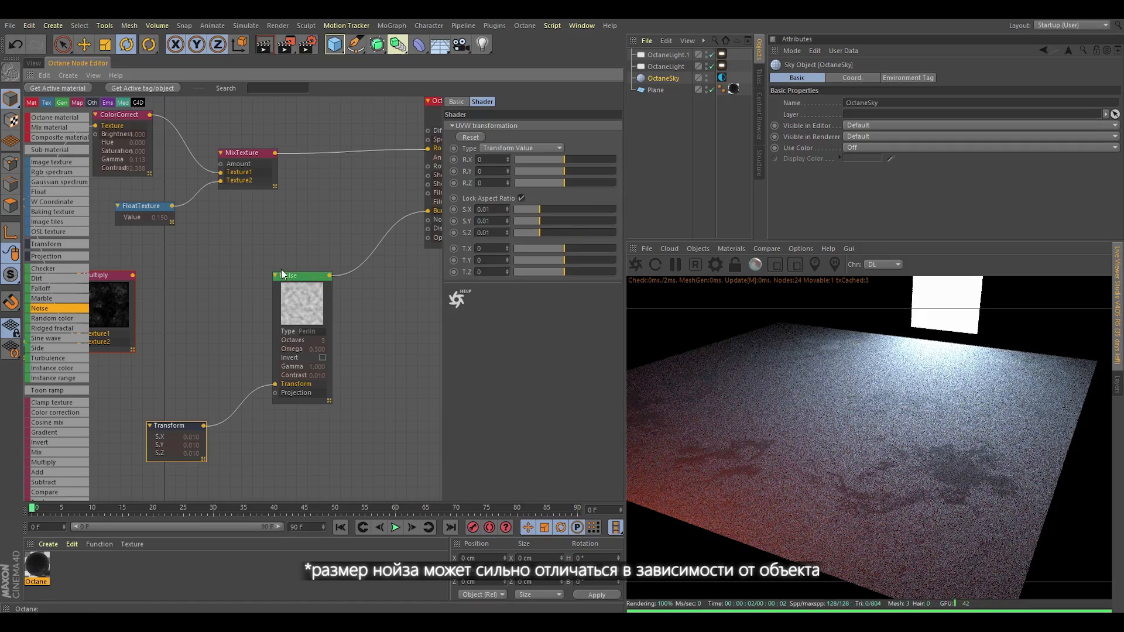
# Insert a Multiply node between the Noise texture and the material's Bump input
pyautogui.moveTo(281, 276); pyautogui.dragTo(229, 273, button='middle')
pyautogui.moveTo(241, 300); pyautogui.dragTo(208, 312)
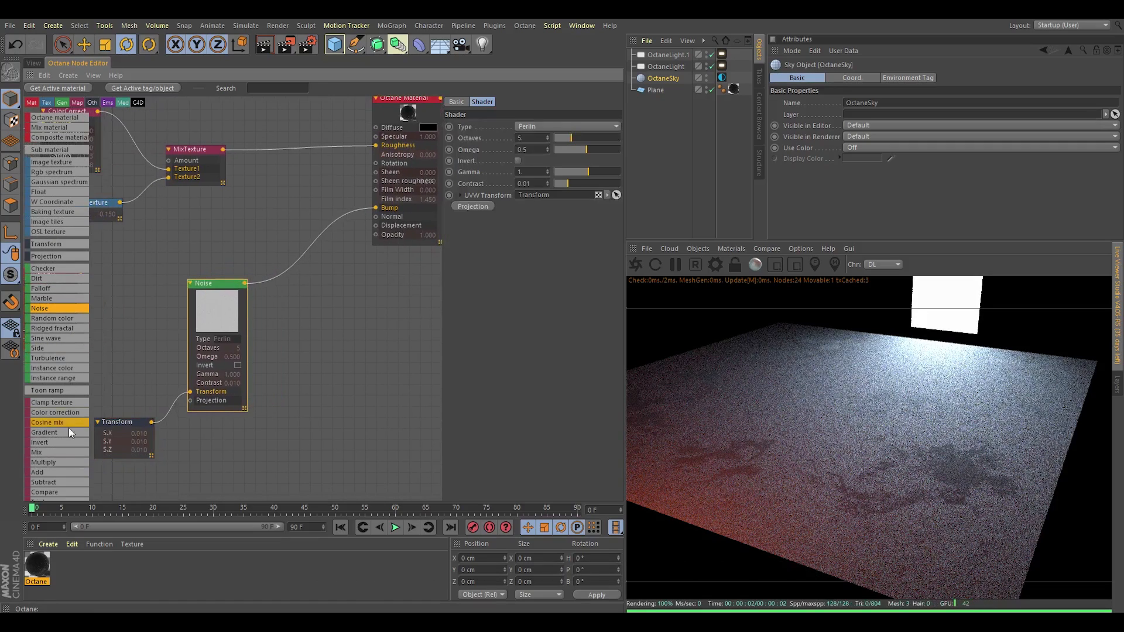
pyautogui.moveTo(326, 244); pyautogui.dragTo(304, 249)
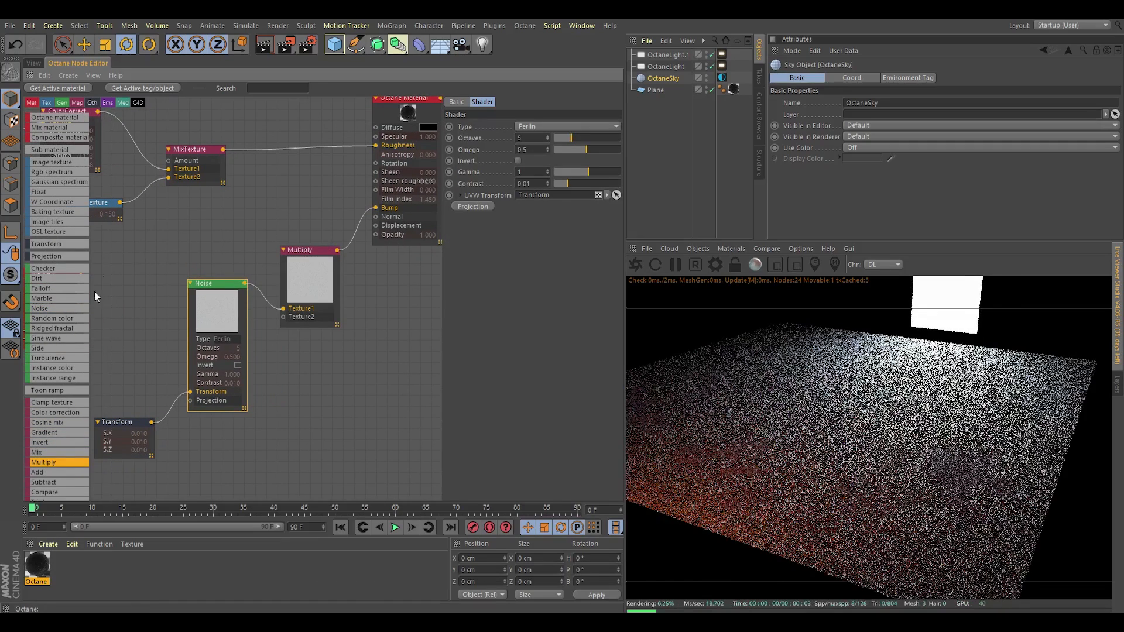
# Move the noise nodes below the smudge branch and feed a Float texture into the new Multiply node's Texture2 input
pyautogui.scroll(-3, 252, 305)
pyautogui.moveTo(226, 315); pyautogui.dragTo(264, 374)
pyautogui.moveTo(270, 298); pyautogui.dragTo(206, 338)
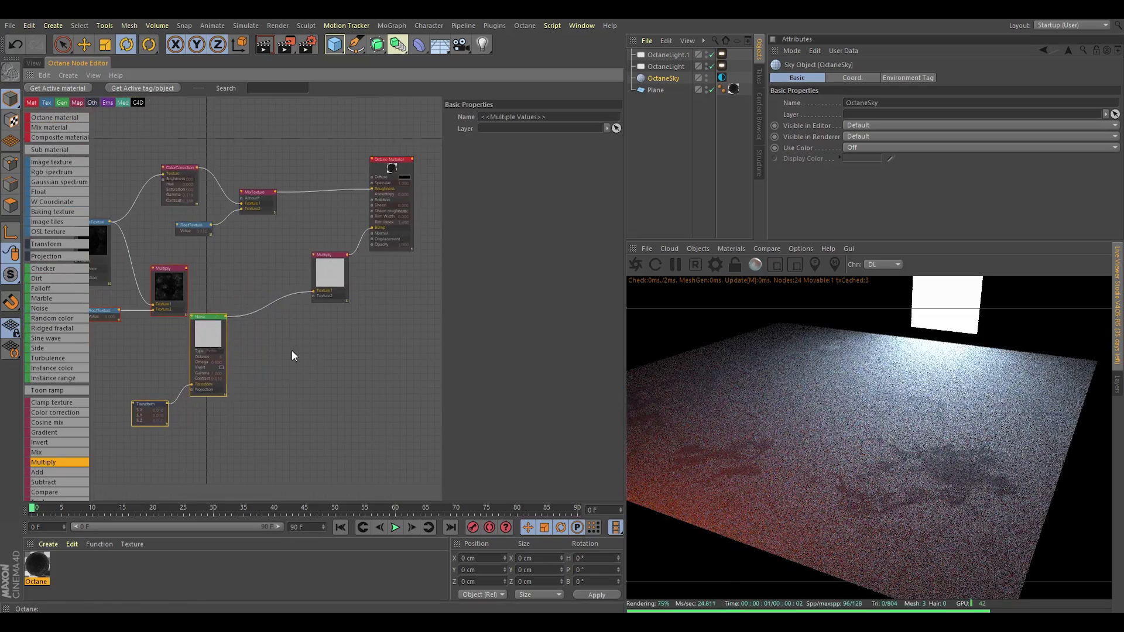
pyautogui.moveTo(330, 268); pyautogui.dragTo(320, 292)
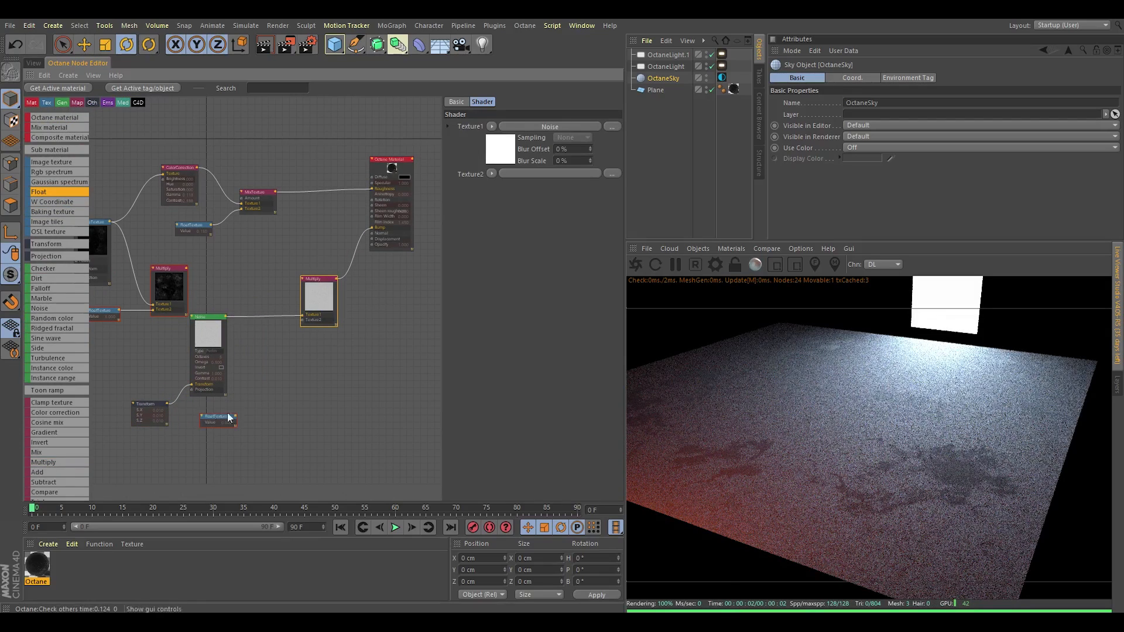
pyautogui.moveTo(305, 322); pyautogui.dragTo(304, 320)
pyautogui.moveTo(166, 391); pyautogui.dragTo(218, 423)
pyautogui.moveTo(210, 336); pyautogui.dragTo(178, 367)
pyautogui.moveTo(316, 300); pyautogui.dragTo(250, 325)
# Tune the Float texture feeding the noise Multiply node, trying 0.02 and 0.07 and settling on 0.06
pyautogui.click(188, 447)
pyautogui.write('0')
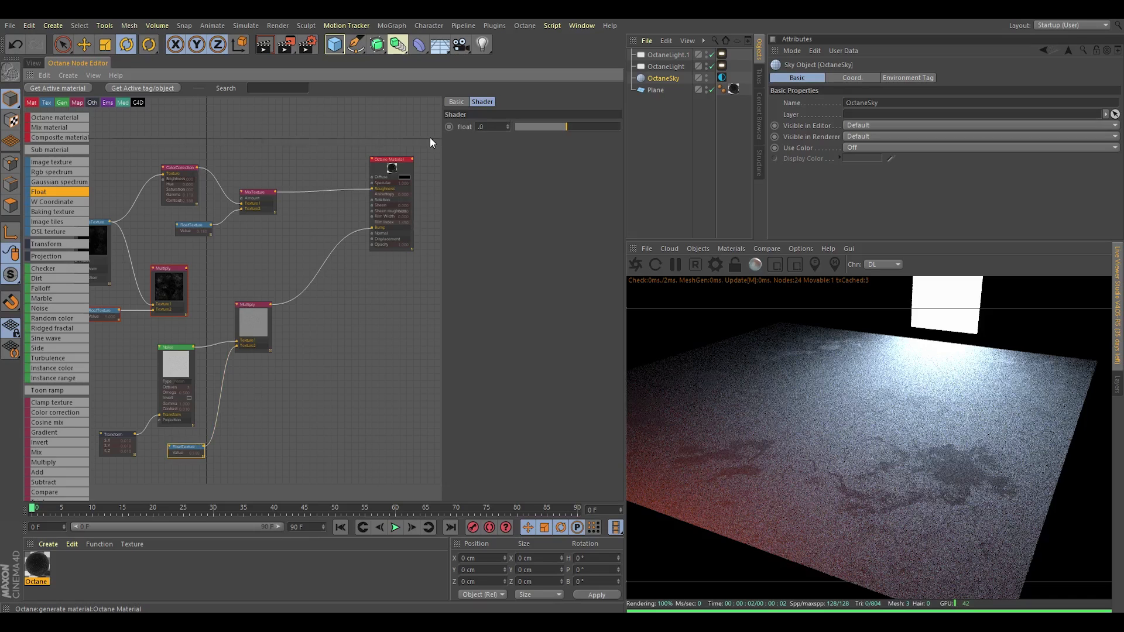
pyautogui.write('2')
pyautogui.press('Return')
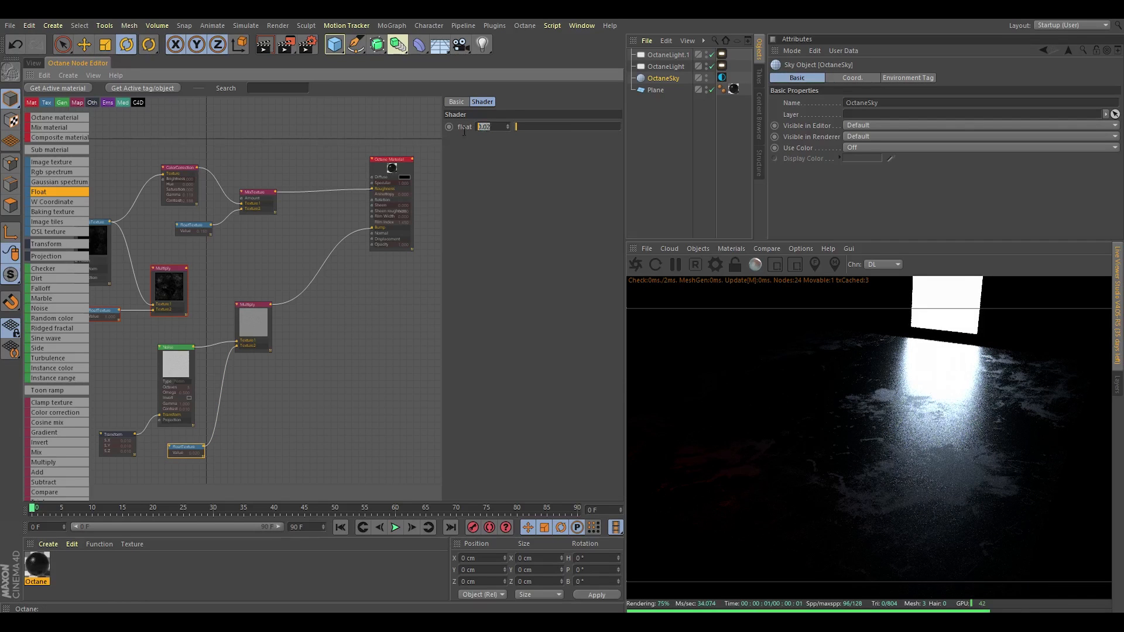
pyautogui.write('7')
pyautogui.press('Return')
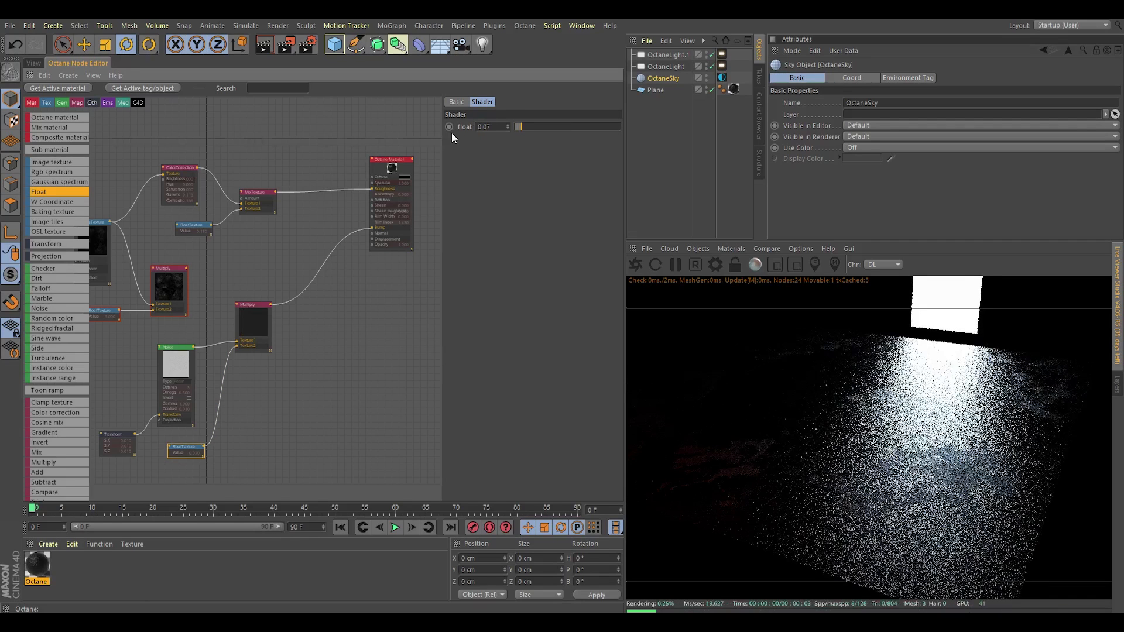
pyautogui.click(500, 127)
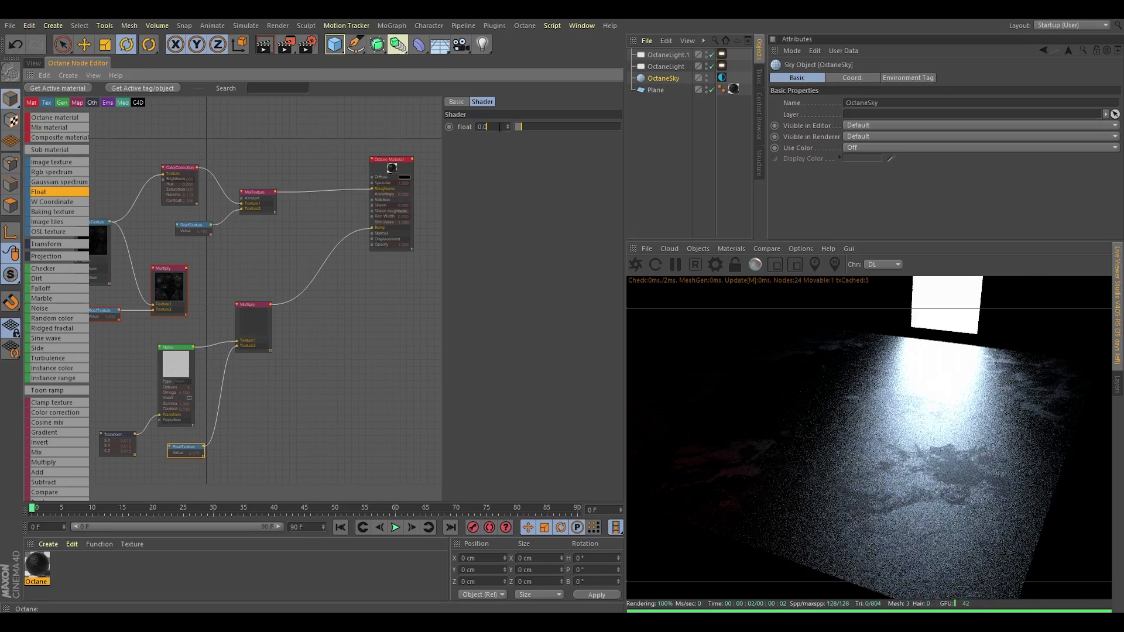
pyautogui.write('6')
pyautogui.press('Return')
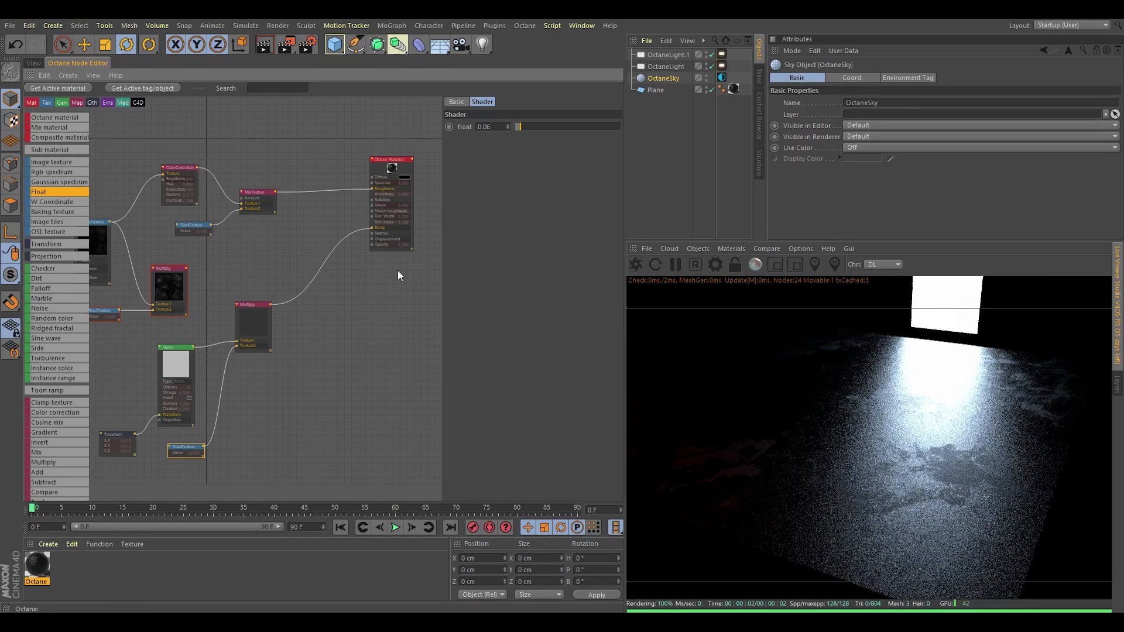
# Combine the smudge Multiply and the noise Multiply in a Mix texture as Texture1 and Texture2, and connect it to Bump
pyautogui.moveTo(346, 298); pyautogui.dragTo(344, 305, button='middle')
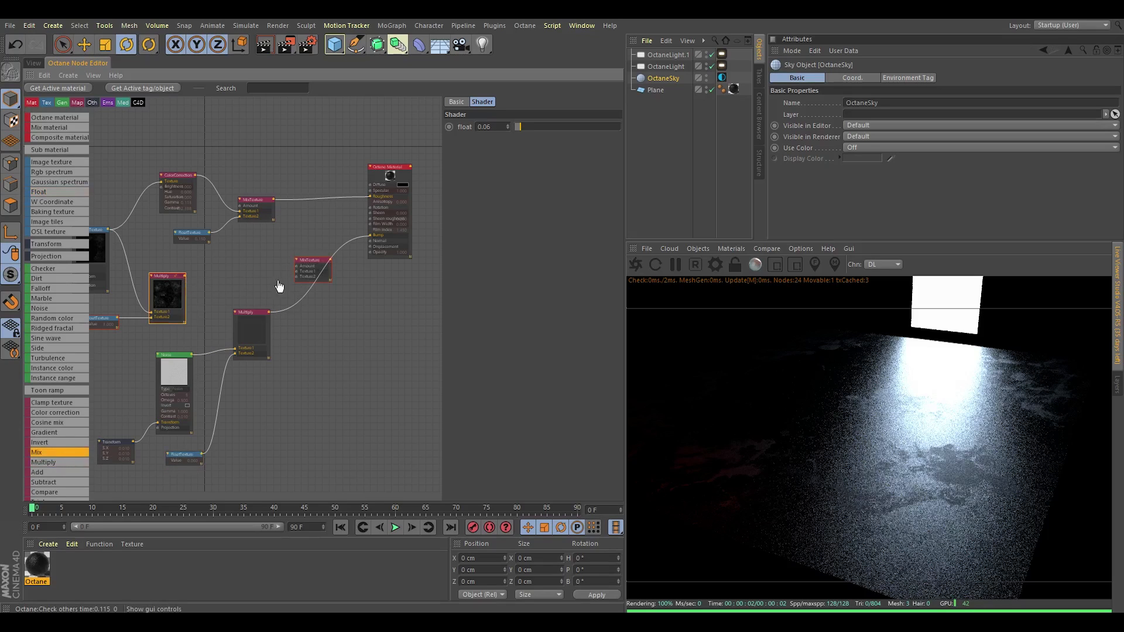
pyautogui.click(181, 285)
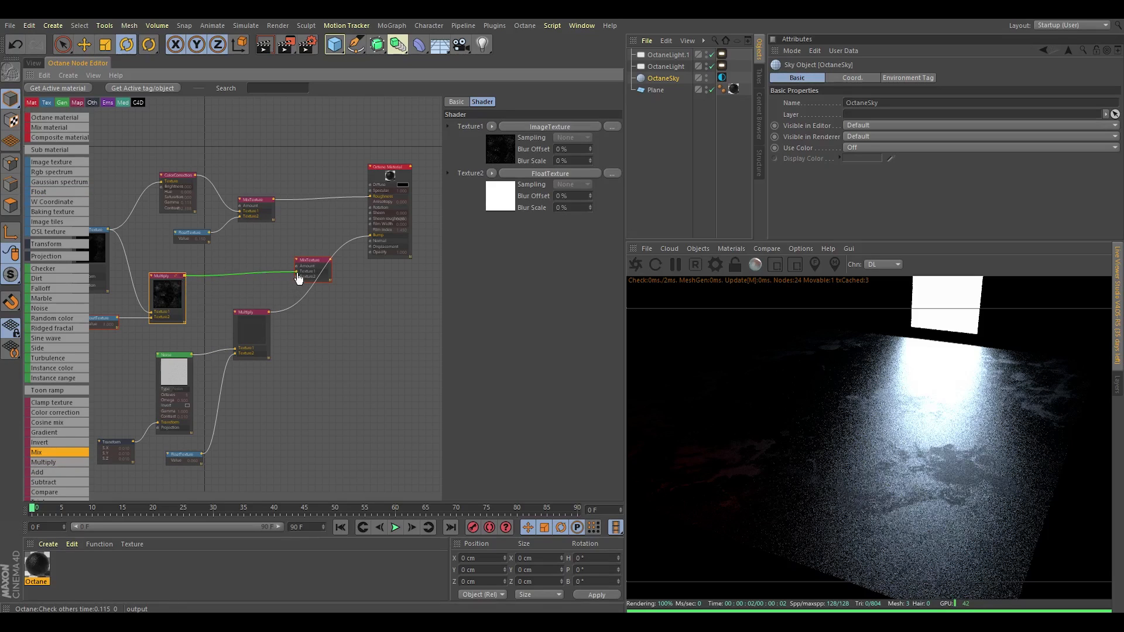
pyautogui.moveTo(298, 279); pyautogui.dragTo(297, 272)
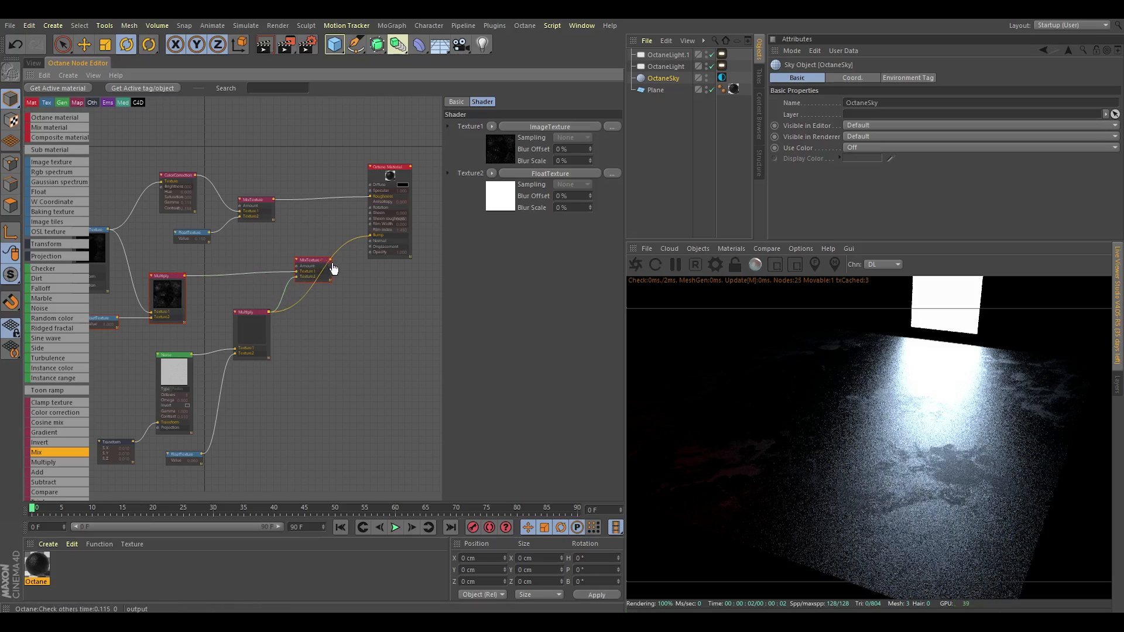
pyautogui.moveTo(371, 240); pyautogui.dragTo(371, 237)
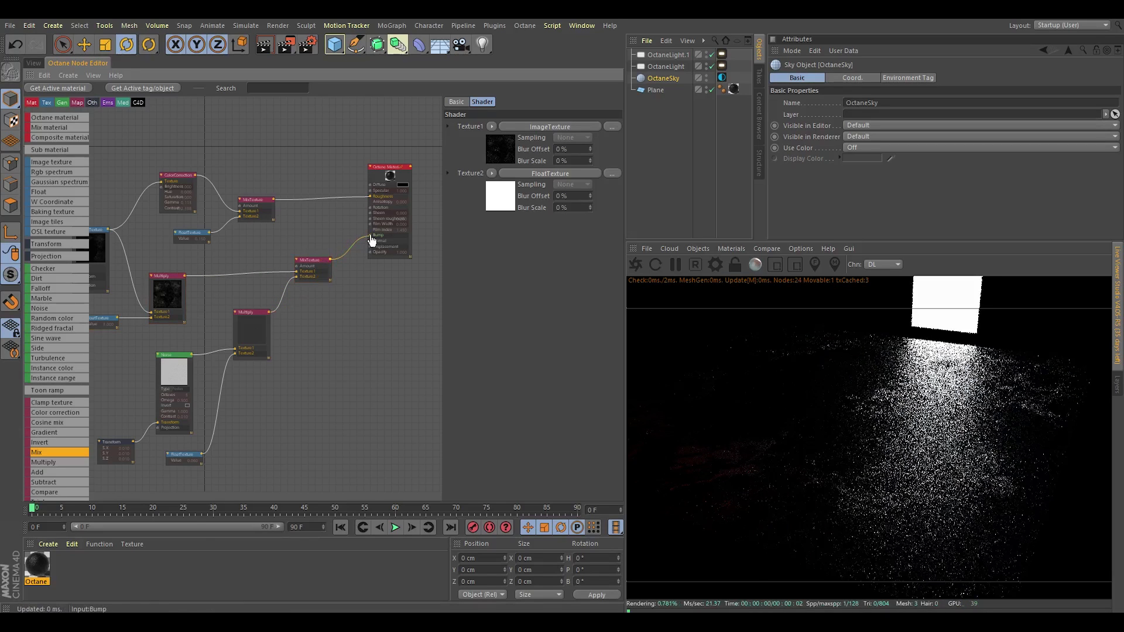
pyautogui.click(408, 316)
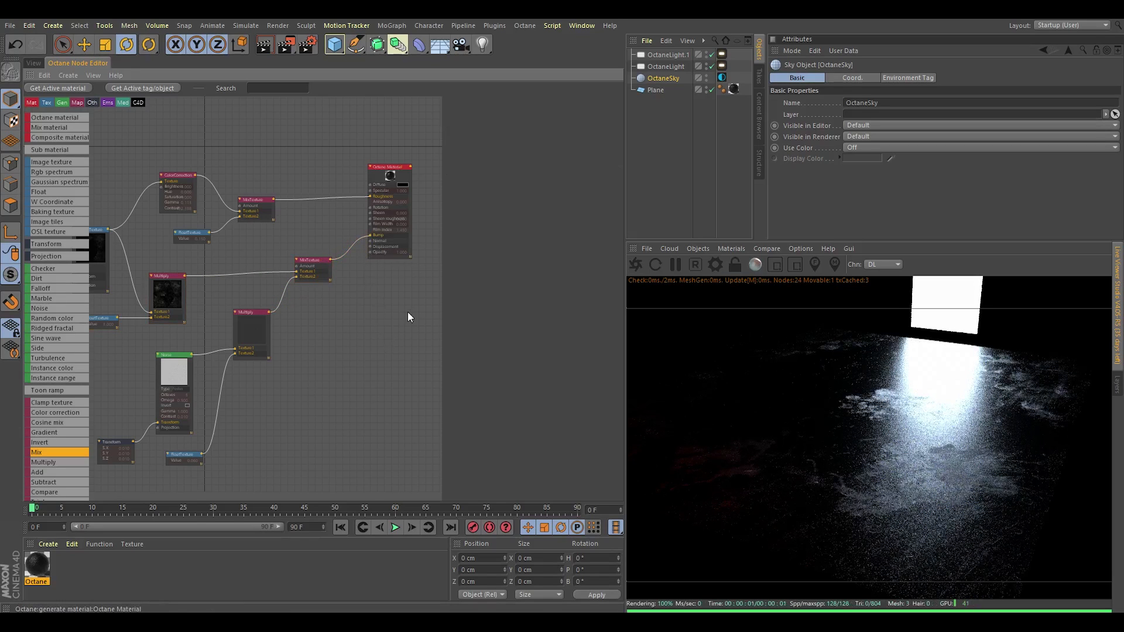
# Add a second Octane material and a Mix material, with the black material as Material1 and the new one as Material2
pyautogui.scroll(-3, 420, 296)
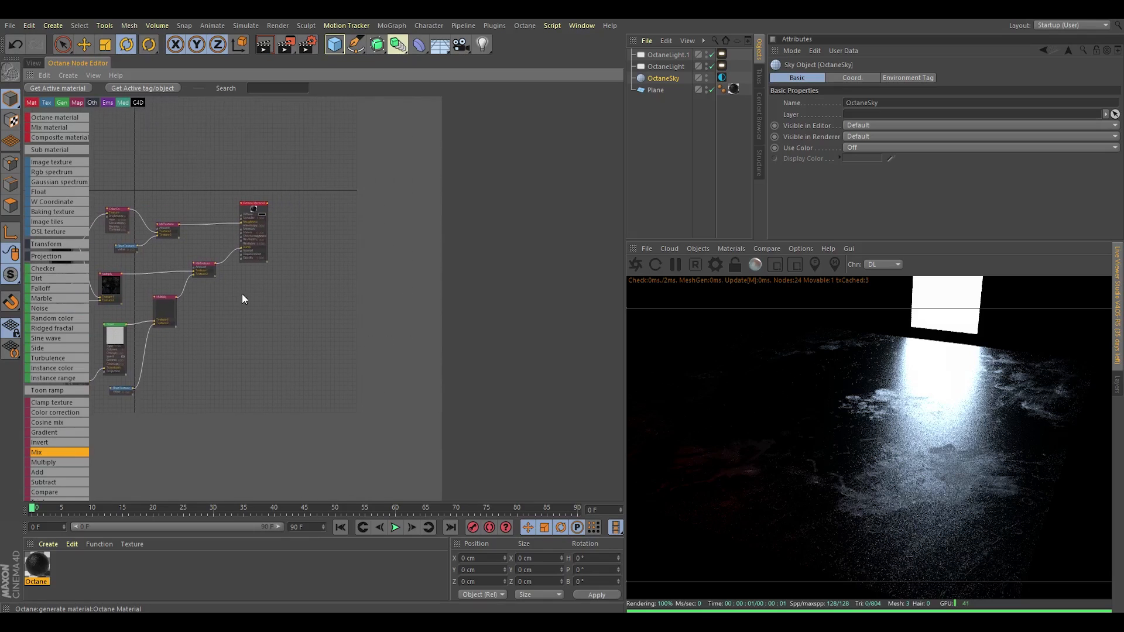
pyautogui.click(243, 331)
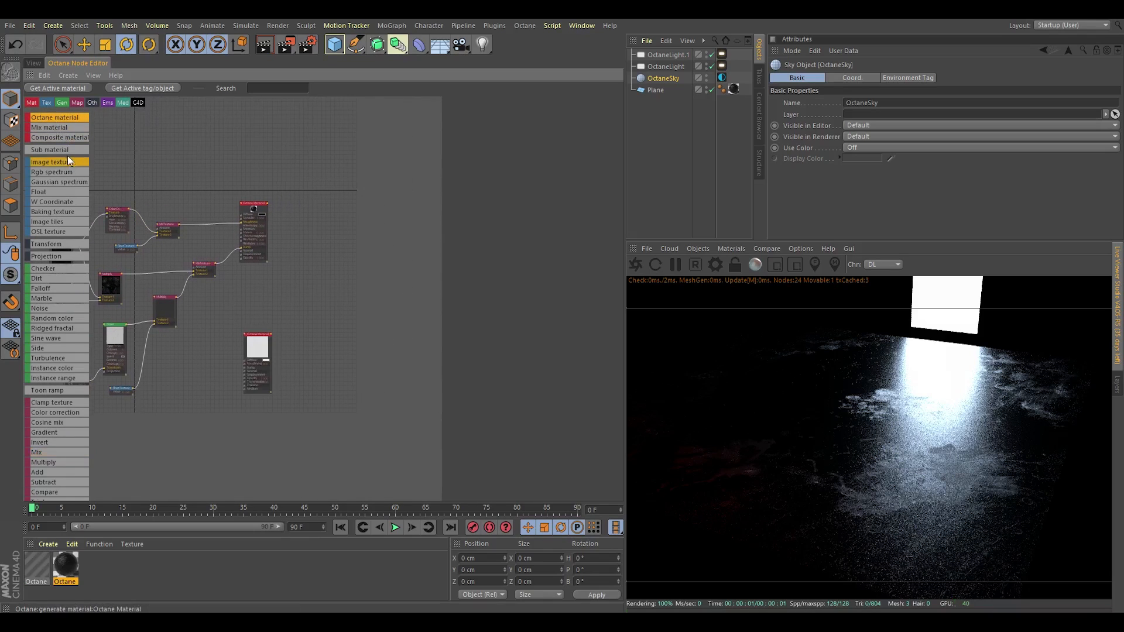
pyautogui.click(304, 260)
pyautogui.scroll(3, 292, 289)
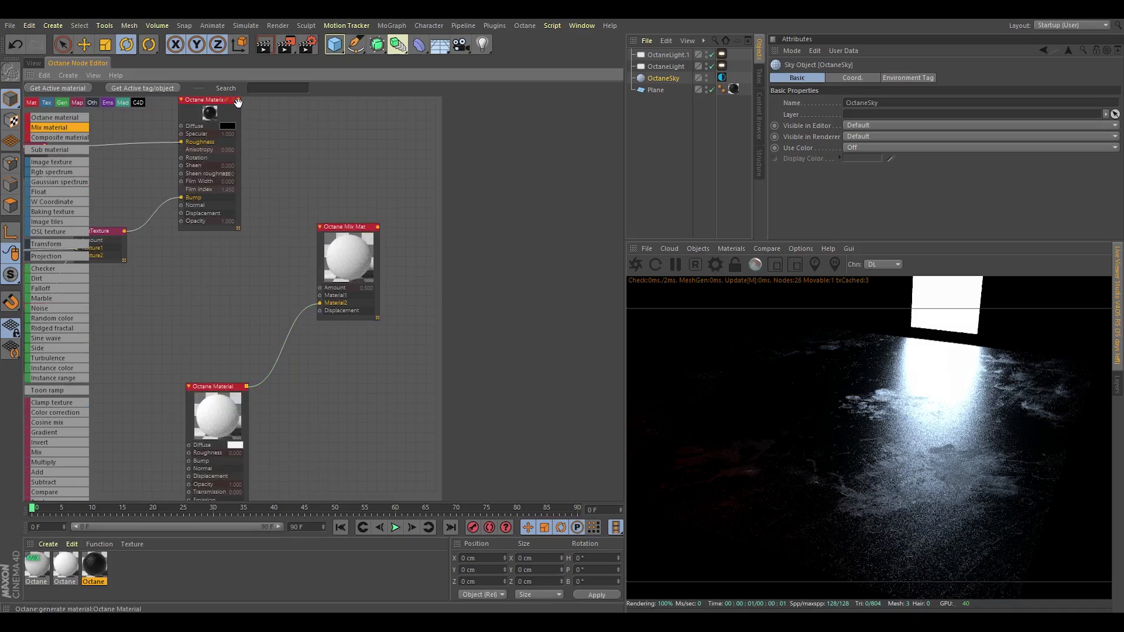
pyautogui.scroll(-4, 275, 304)
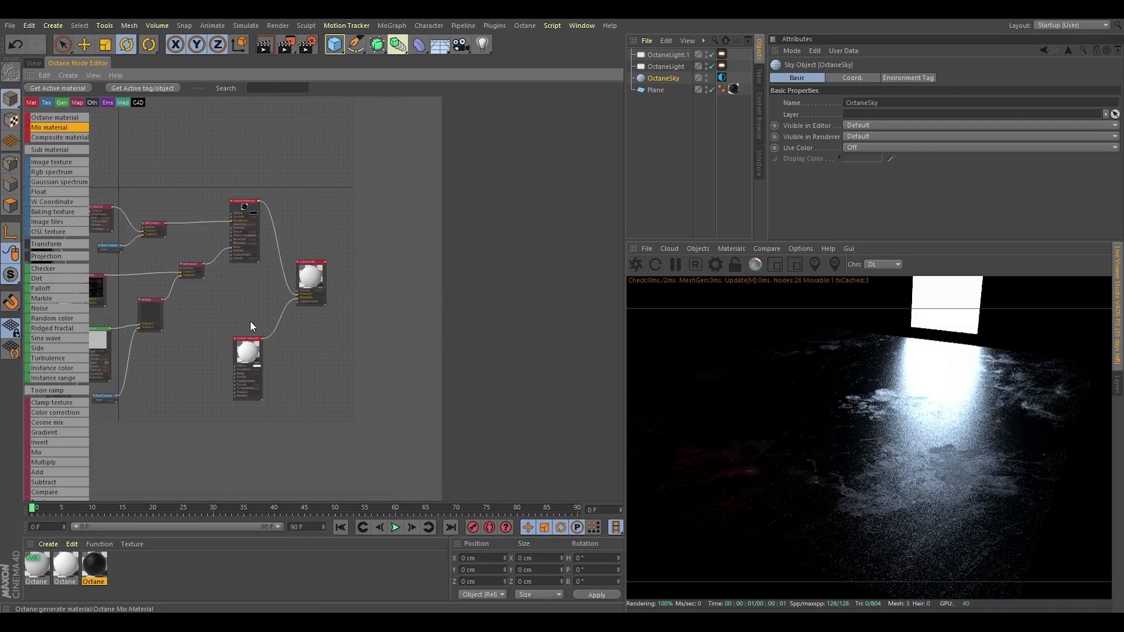
# Apply the Mix material to the plane and check it in the viewport
pyautogui.moveTo(250, 321); pyautogui.dragTo(318, 305, button='middle')
pyautogui.moveTo(56, 565); pyautogui.dragTo(83, 550)
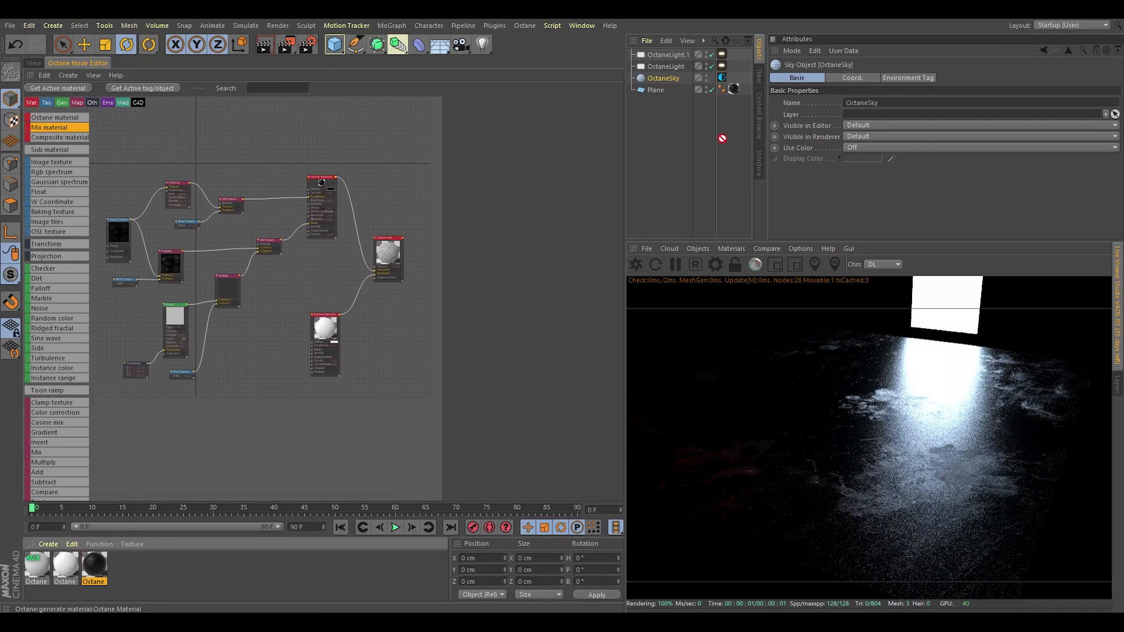
pyautogui.click(28, 64)
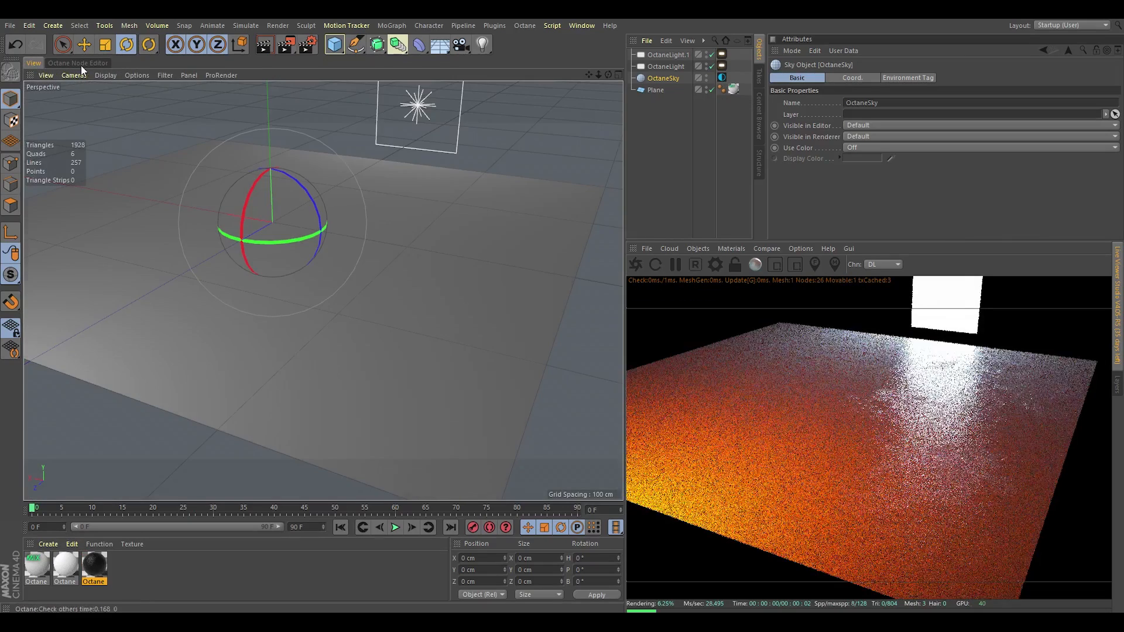
pyautogui.click(81, 64)
# Spread out the material nodes and connect a new Image texture to the Mix material's Amount input
pyautogui.moveTo(353, 297); pyautogui.dragTo(318, 283, button='middle')
pyautogui.scroll(4, 305, 284)
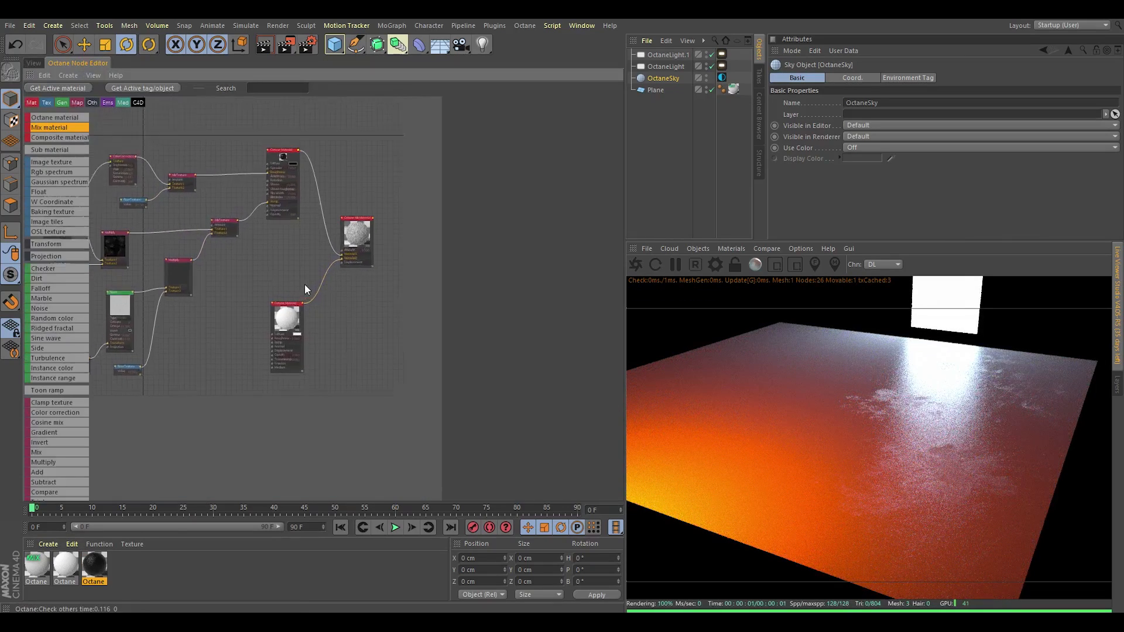
pyautogui.moveTo(281, 325); pyautogui.dragTo(260, 393)
pyautogui.moveTo(376, 217); pyautogui.dragTo(434, 221)
pyautogui.moveTo(284, 262); pyautogui.dragTo(211, 281, button='middle')
pyautogui.scroll(4, 248, 264)
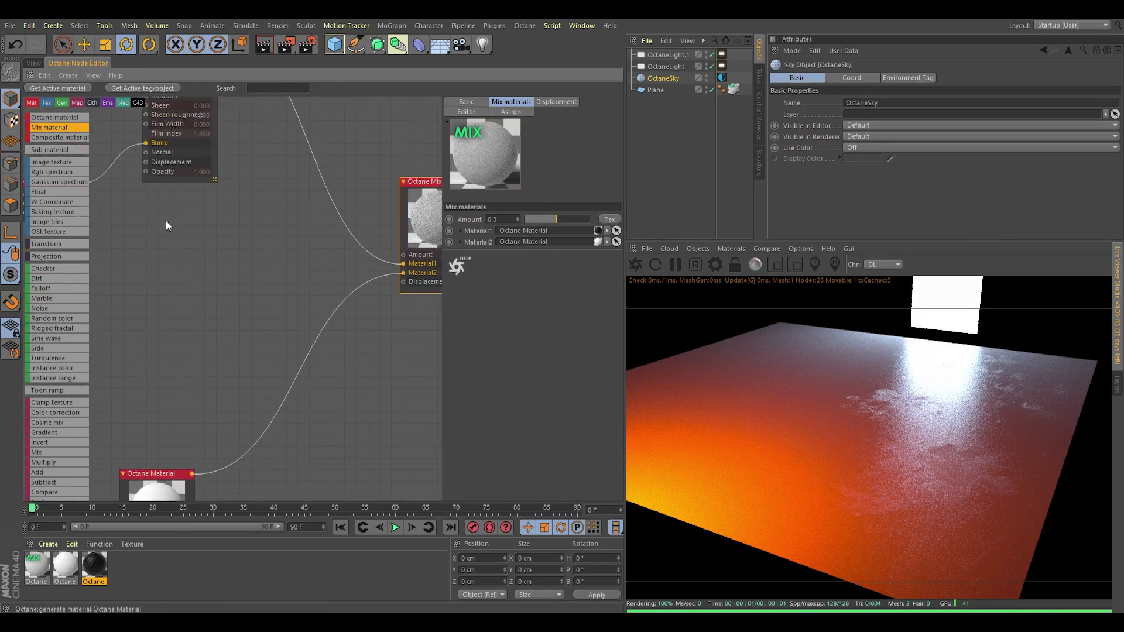
pyautogui.click(221, 265)
pyautogui.moveTo(405, 263); pyautogui.dragTo(405, 264)
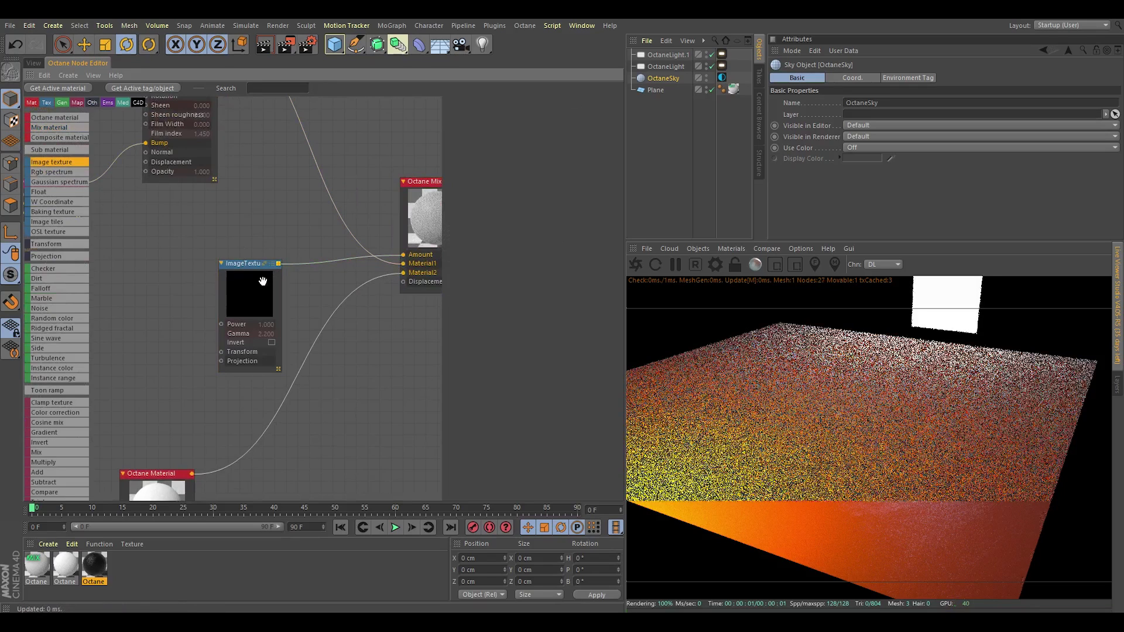
# Load runy_png_4k_00000.png into the new Image texture and toggle its Invert option
pyautogui.click(262, 281)
pyautogui.moveTo(553, 490); pyautogui.dragTo(610, 488)
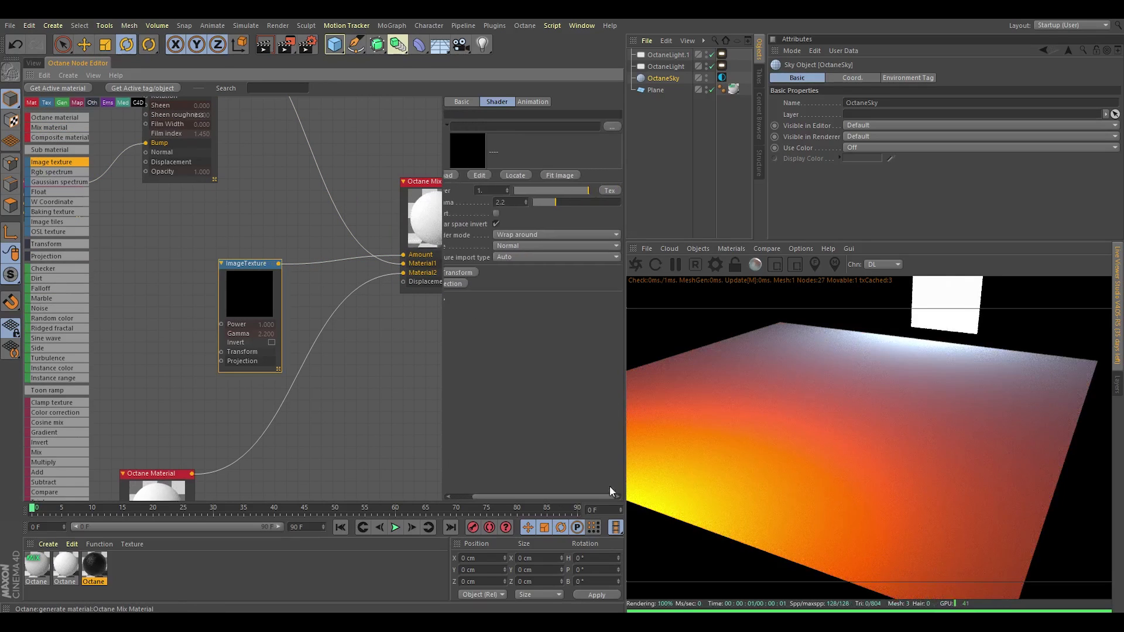
pyautogui.click(614, 127)
pyautogui.click(627, 356)
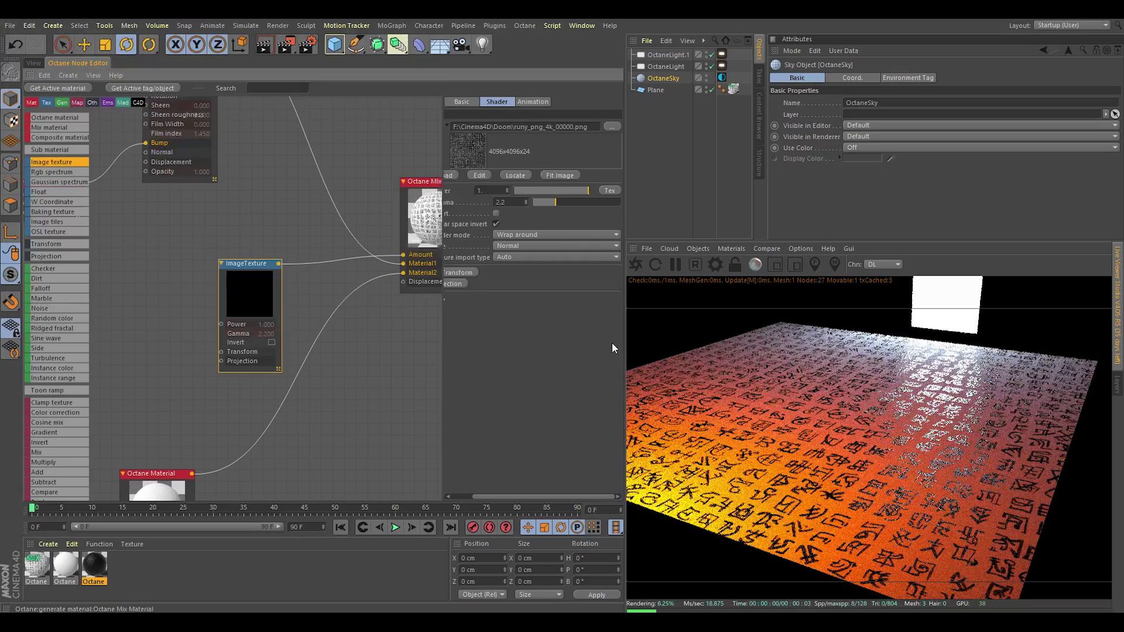
pyautogui.click(497, 213)
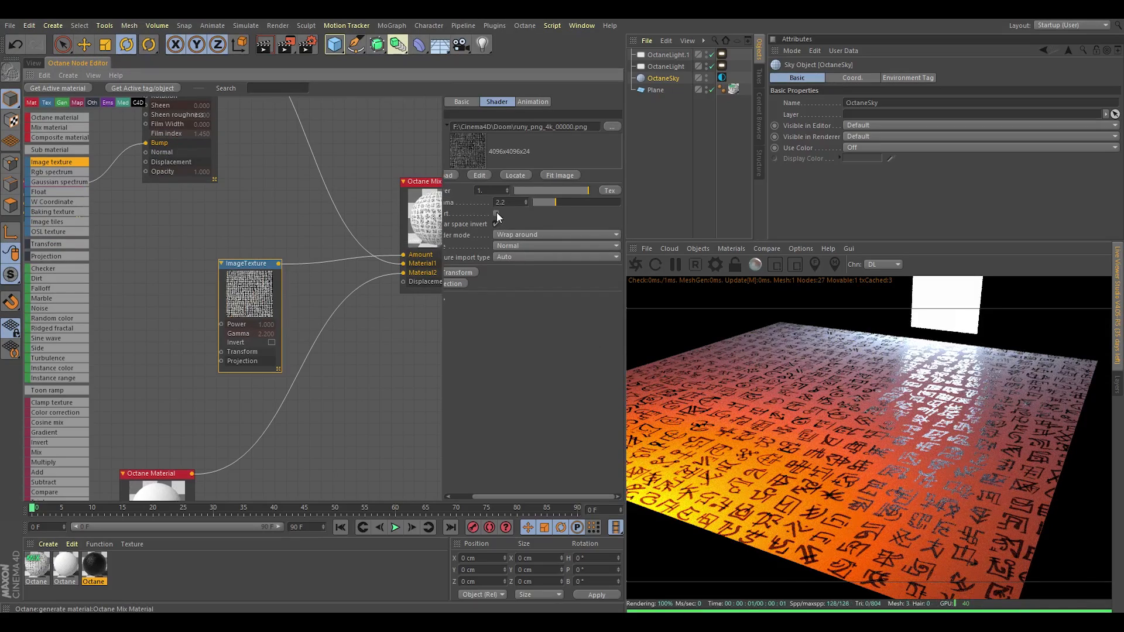
# Add a UV Transform to the rune Image texture and set its locked-aspect scale to 0.5
pyautogui.moveTo(240, 285); pyautogui.dragTo(218, 307)
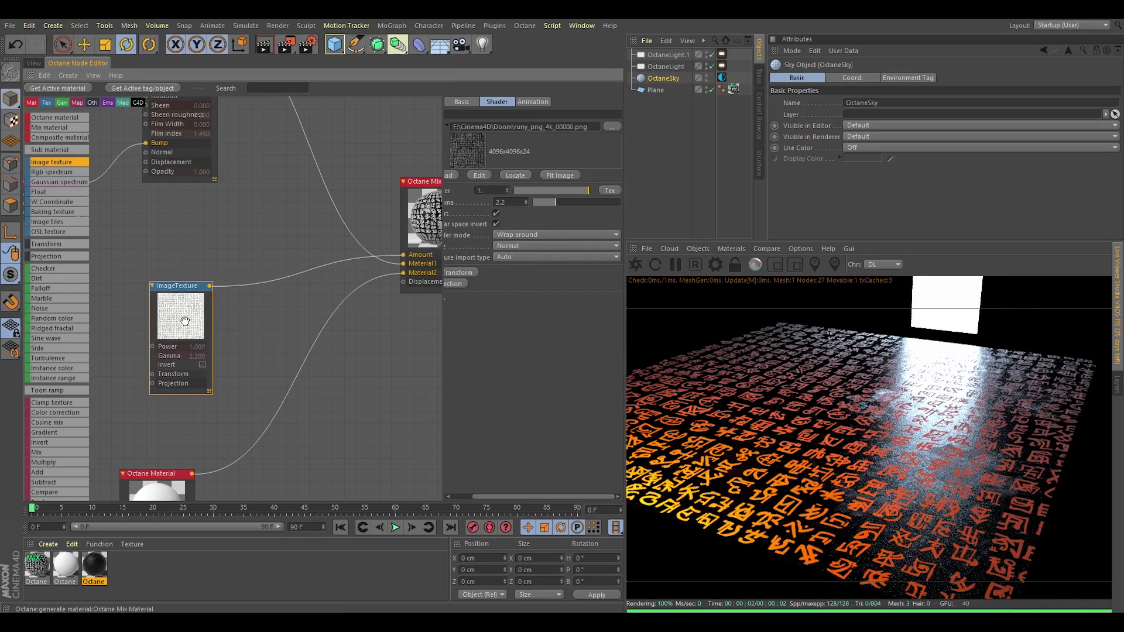
pyautogui.click(455, 274)
pyautogui.moveTo(266, 303); pyautogui.dragTo(336, 276, button='middle')
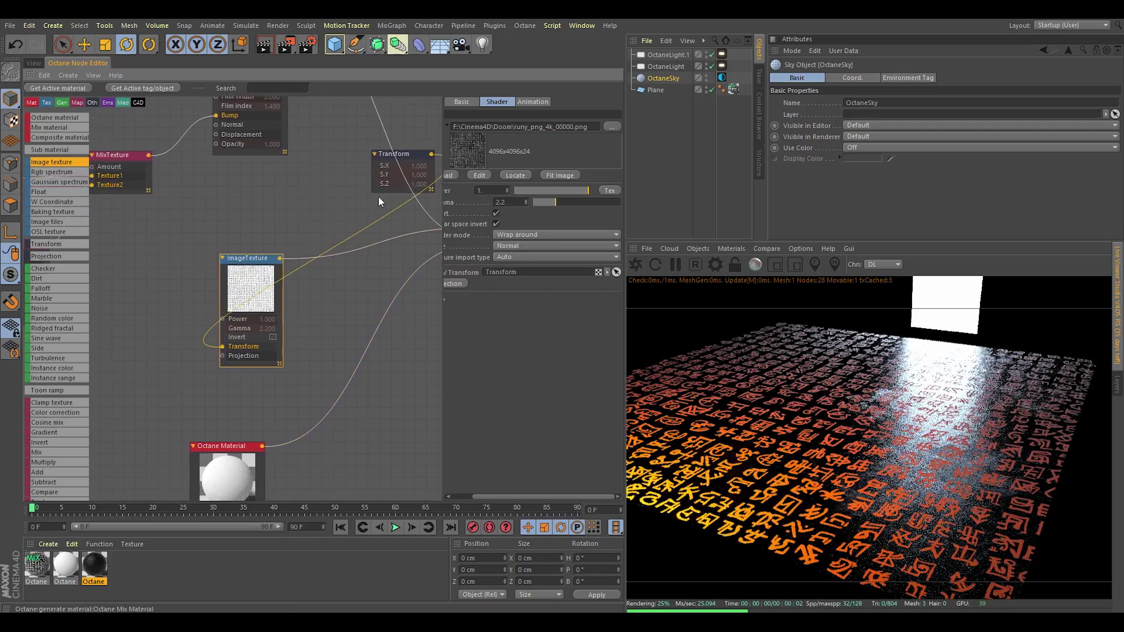
pyautogui.moveTo(379, 188); pyautogui.dragTo(103, 371)
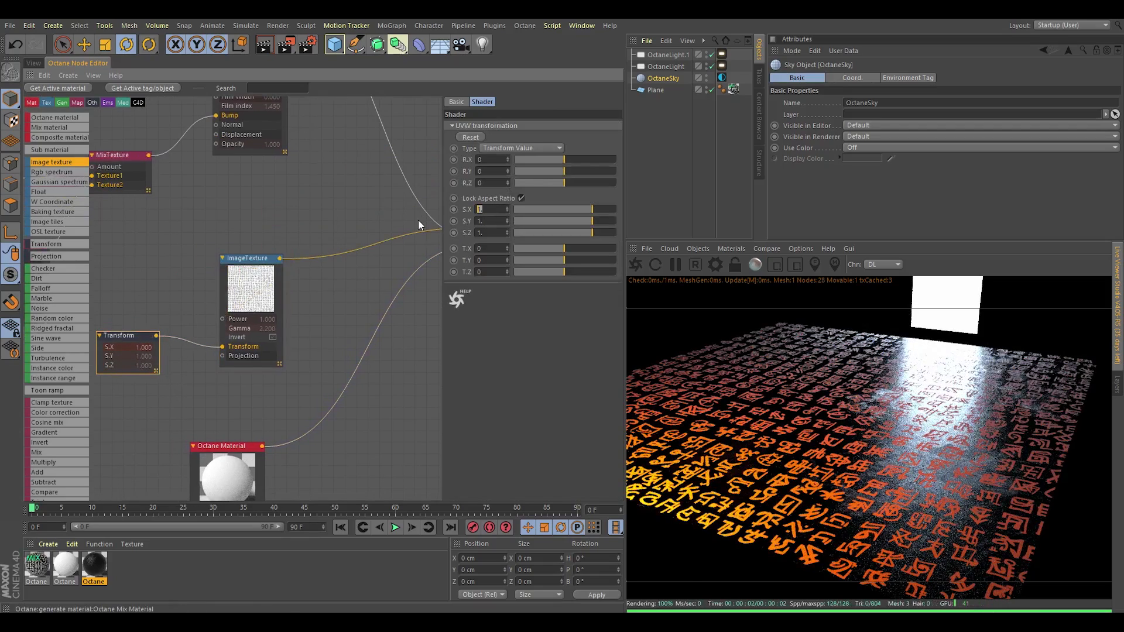
pyautogui.write('0.5')
pyautogui.press('Return')
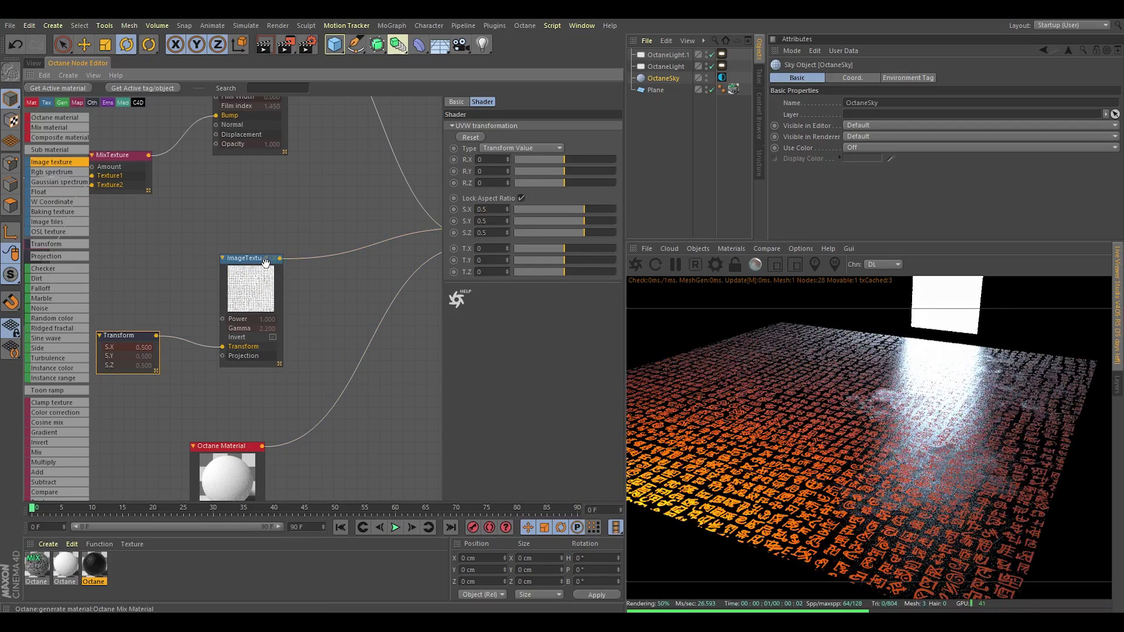
# Zoom in and orbit the perspective view to examine the runes on the plane up close
pyautogui.click(33, 63)
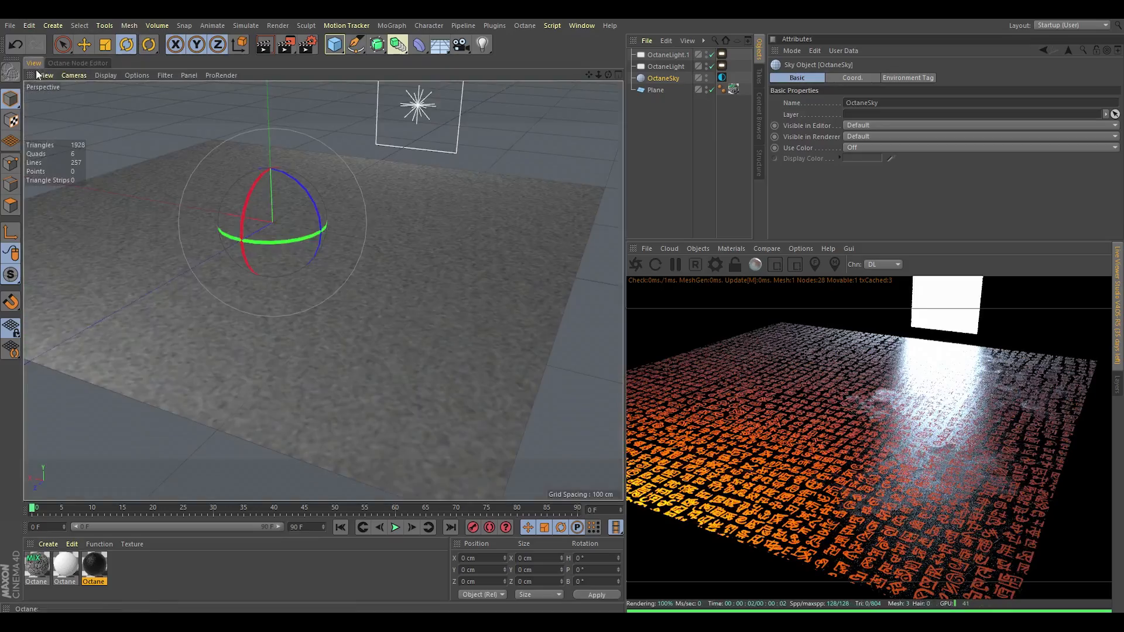
pyautogui.keyDown('alt'); pyautogui.moveTo(431, 262); pyautogui.dragTo(463, 237, button='right'); pyautogui.keyUp('alt')
pyautogui.keyDown('alt'); pyautogui.moveTo(487, 216); pyautogui.dragTo(326, 271); pyautogui.keyUp('alt')
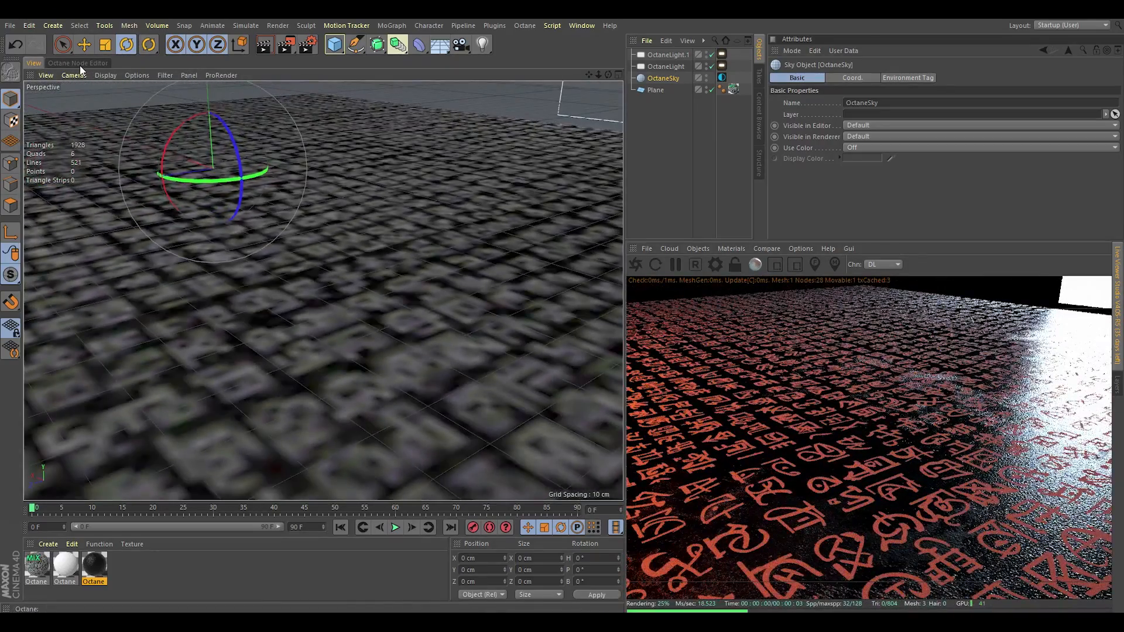
pyautogui.click(78, 62)
# Move the rune Image texture and its Transform node aside to free space beside the black material
pyautogui.moveTo(412, 261); pyautogui.dragTo(457, 256)
pyautogui.scroll(3, 293, 265)
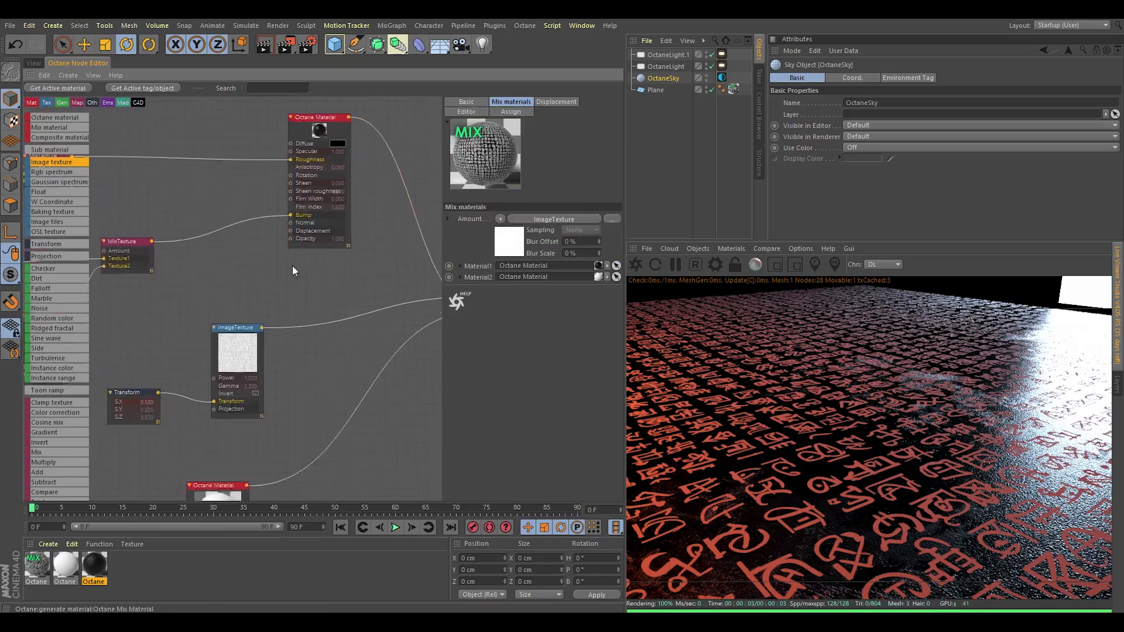
pyautogui.moveTo(293, 265); pyautogui.dragTo(363, 236, button='middle')
pyautogui.moveTo(351, 287); pyautogui.dragTo(176, 410)
pyautogui.moveTo(306, 329); pyautogui.dragTo(213, 368)
pyautogui.click(138, 393)
# Insert a Mix texture before the black material's Bump, with the existing bump mix as Texture1 and the rune Image texture as Texture2
pyautogui.moveTo(56, 454); pyautogui.dragTo(293, 230)
pyautogui.moveTo(203, 211); pyautogui.dragTo(294, 250)
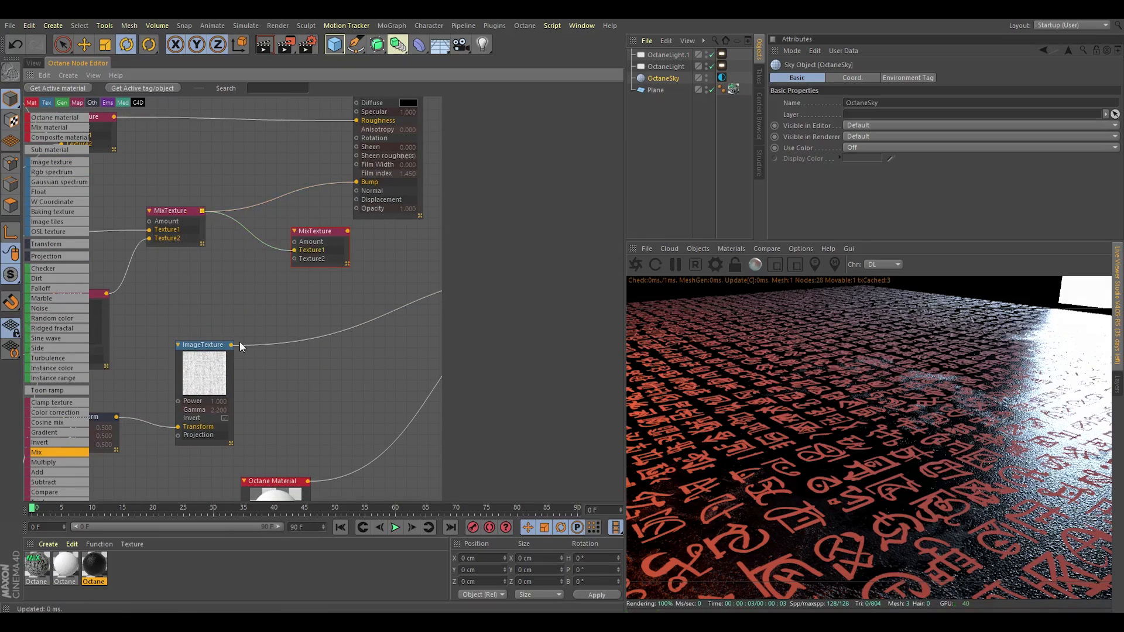
pyautogui.moveTo(232, 344); pyautogui.dragTo(294, 258)
pyautogui.moveTo(351, 232); pyautogui.dragTo(357, 182)
pyautogui.moveTo(306, 234); pyautogui.dragTo(274, 229)
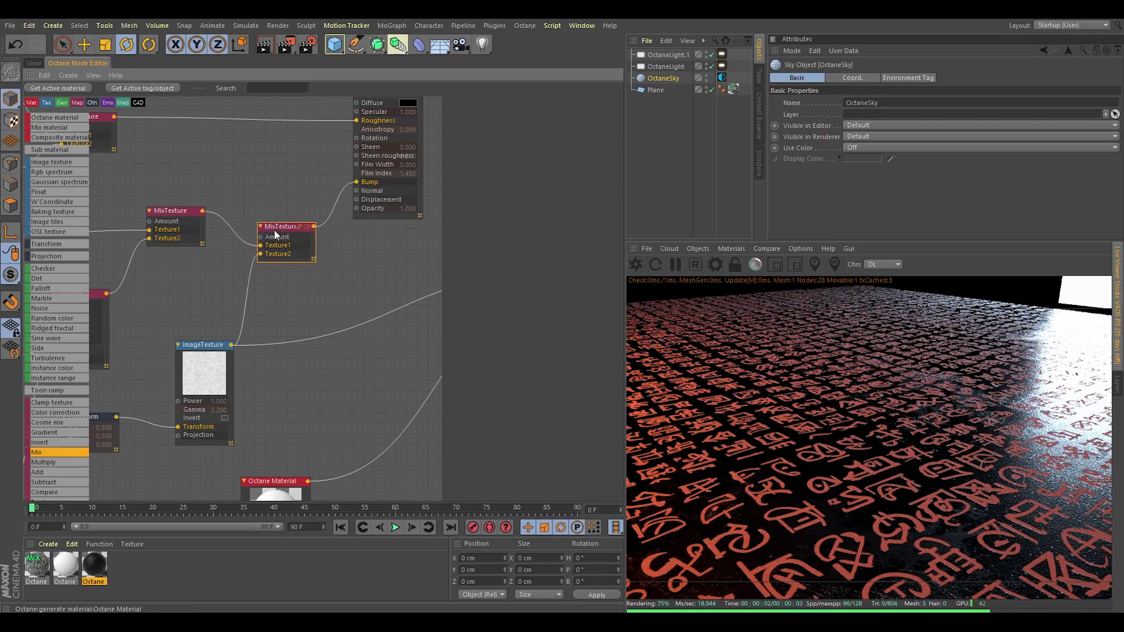
# Add another Mix texture near the white material and connect the rune Image texture to its Texture1 input
pyautogui.moveTo(366, 285); pyautogui.dragTo(322, 237, button='middle')
pyautogui.scroll(-3, 322, 238)
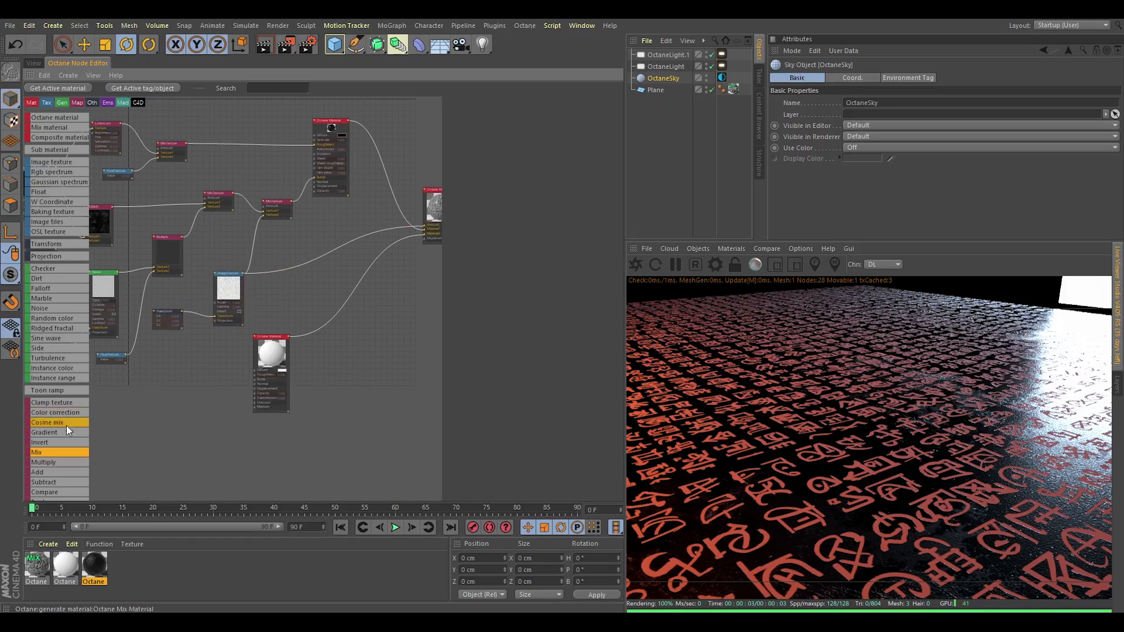
pyautogui.click(314, 268)
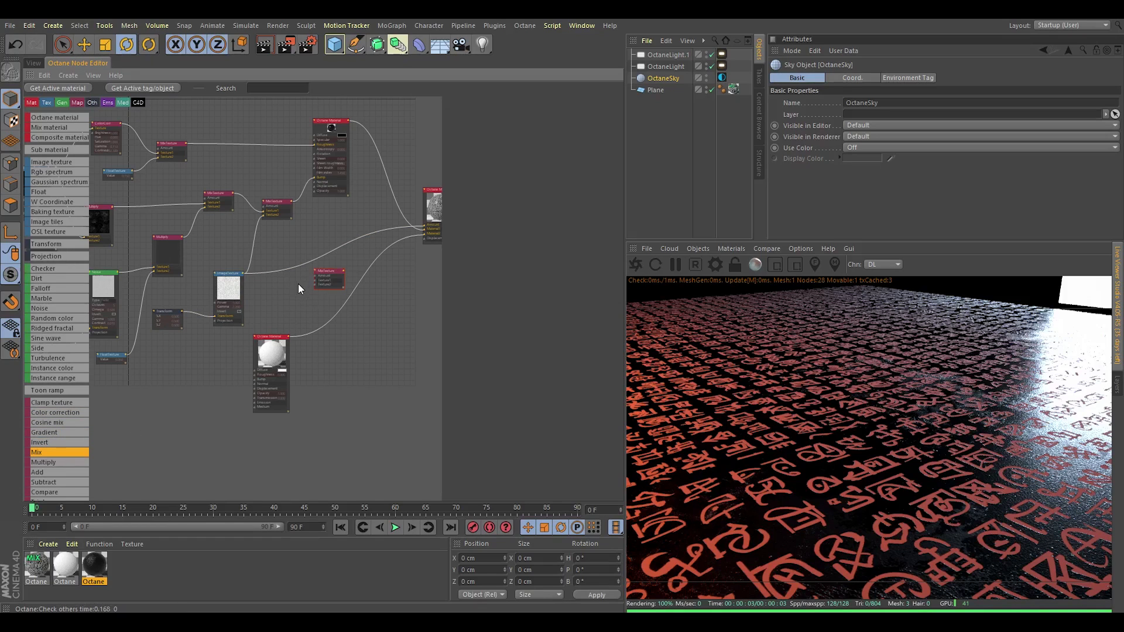
pyautogui.scroll(3, 298, 283)
pyautogui.moveTo(208, 269); pyautogui.dragTo(324, 288)
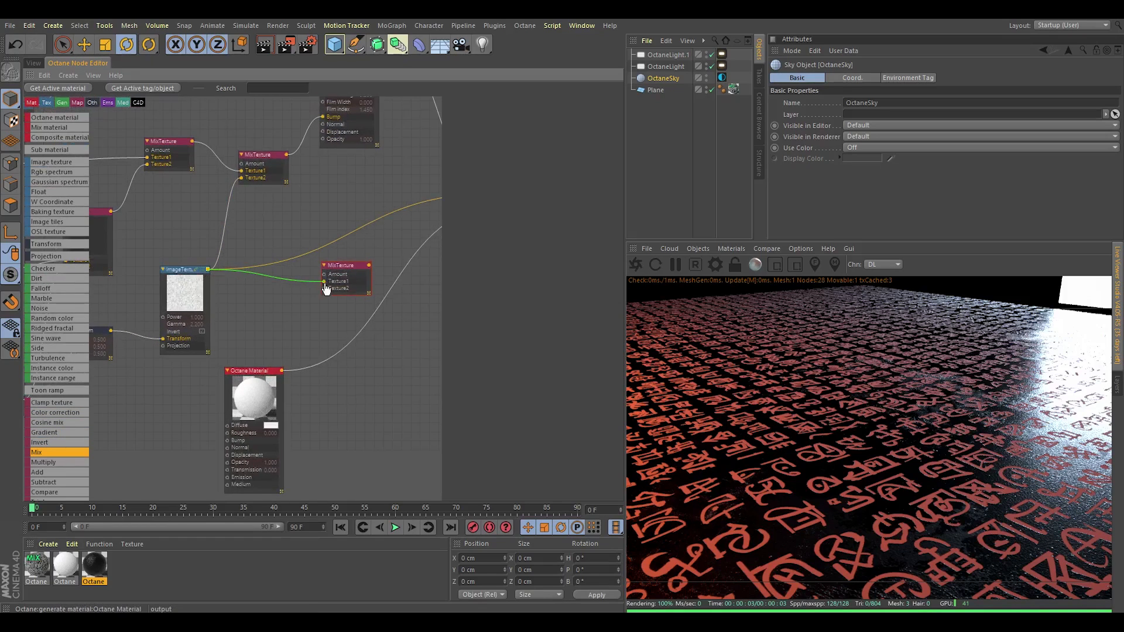
# Feed the smudges Image texture into the new Mix texture's Amount, and connect that Mix texture to the Mix material's Amount
pyautogui.scroll(-3, 306, 227)
pyautogui.moveTo(267, 236); pyautogui.dragTo(303, 269, button='middle')
pyautogui.scroll(-1, 304, 272)
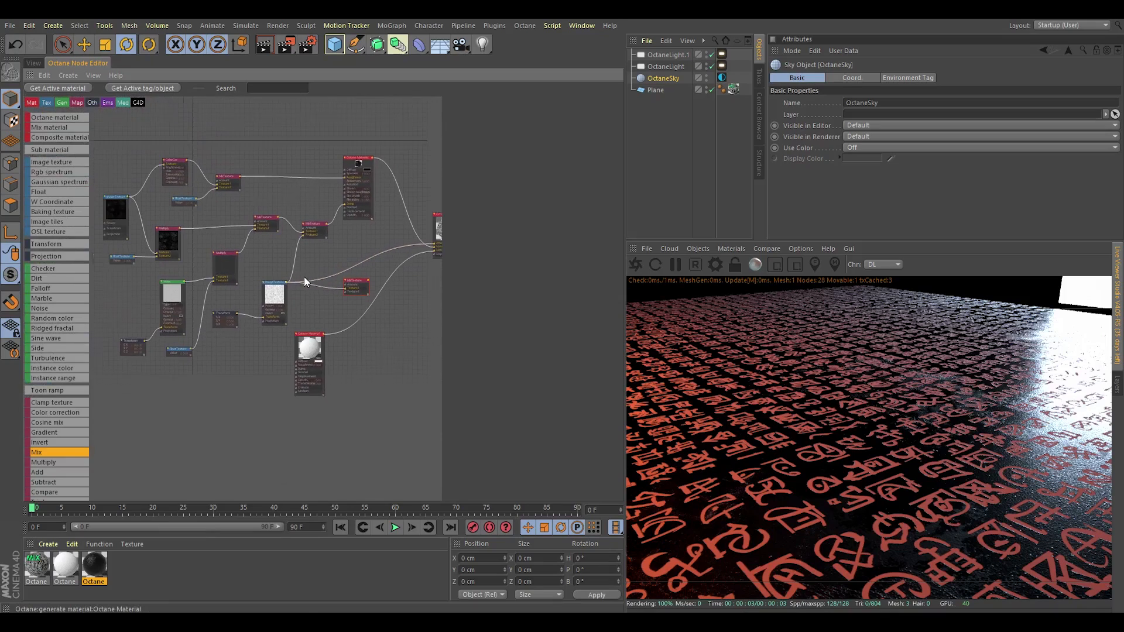
pyautogui.moveTo(127, 198); pyautogui.dragTo(128, 199)
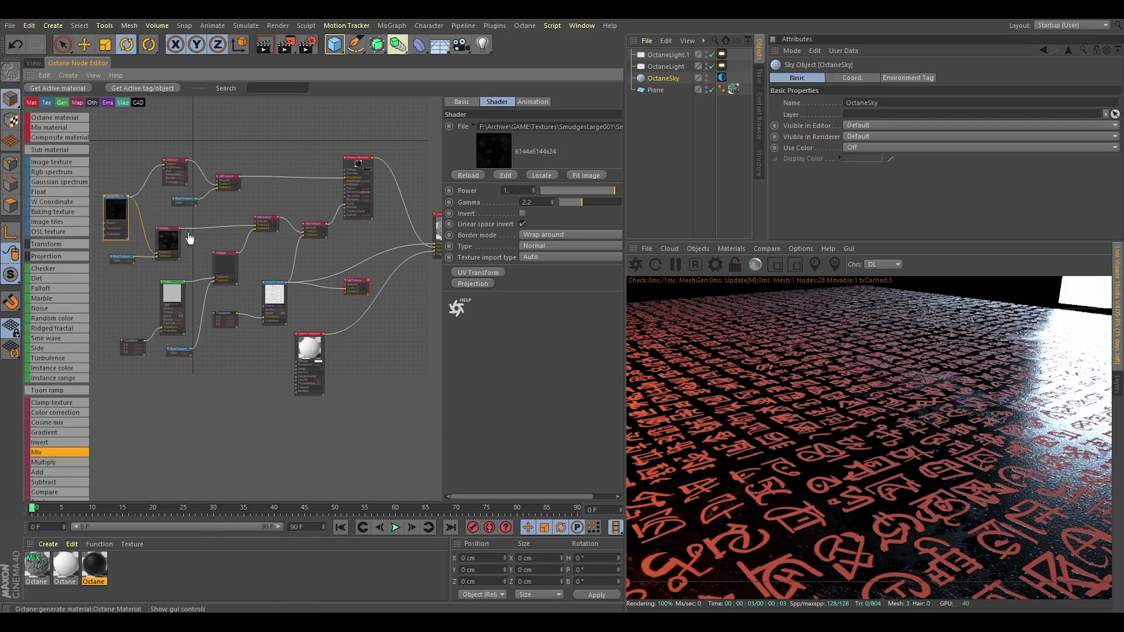
pyautogui.moveTo(128, 198); pyautogui.dragTo(348, 292)
pyautogui.scroll(4, 422, 245)
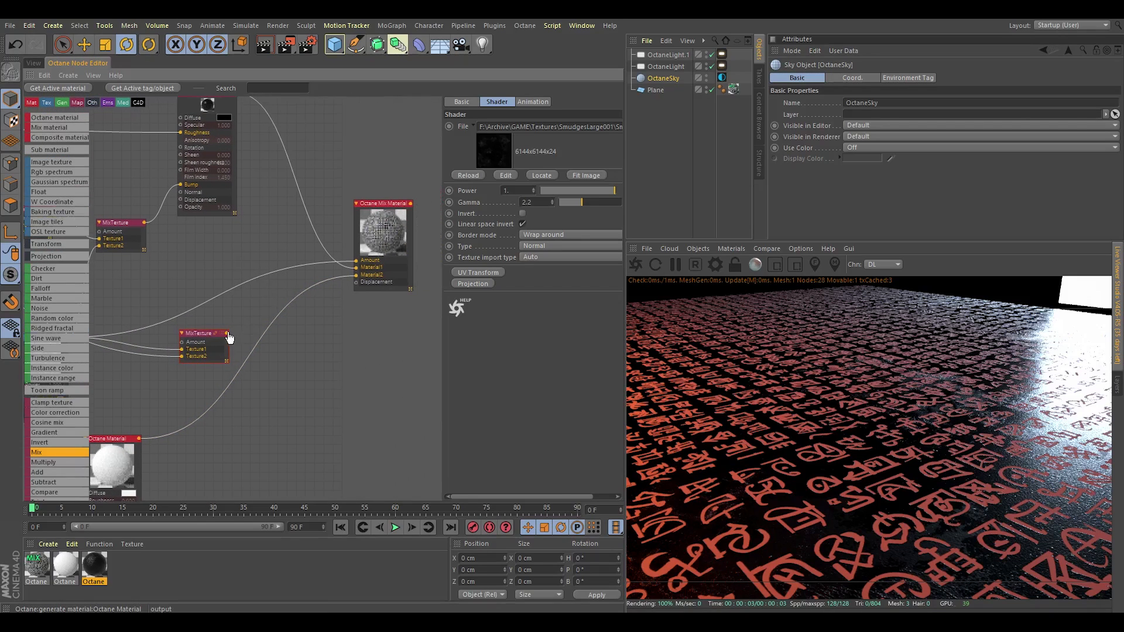
pyautogui.moveTo(227, 334); pyautogui.dragTo(358, 266)
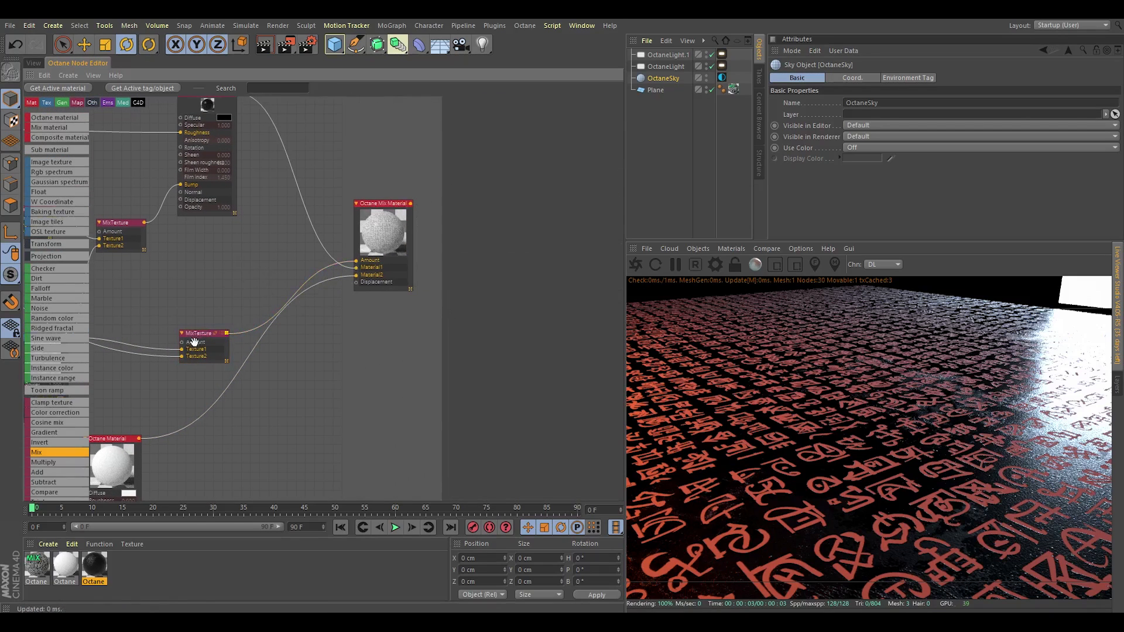
pyautogui.moveTo(183, 358); pyautogui.dragTo(182, 342)
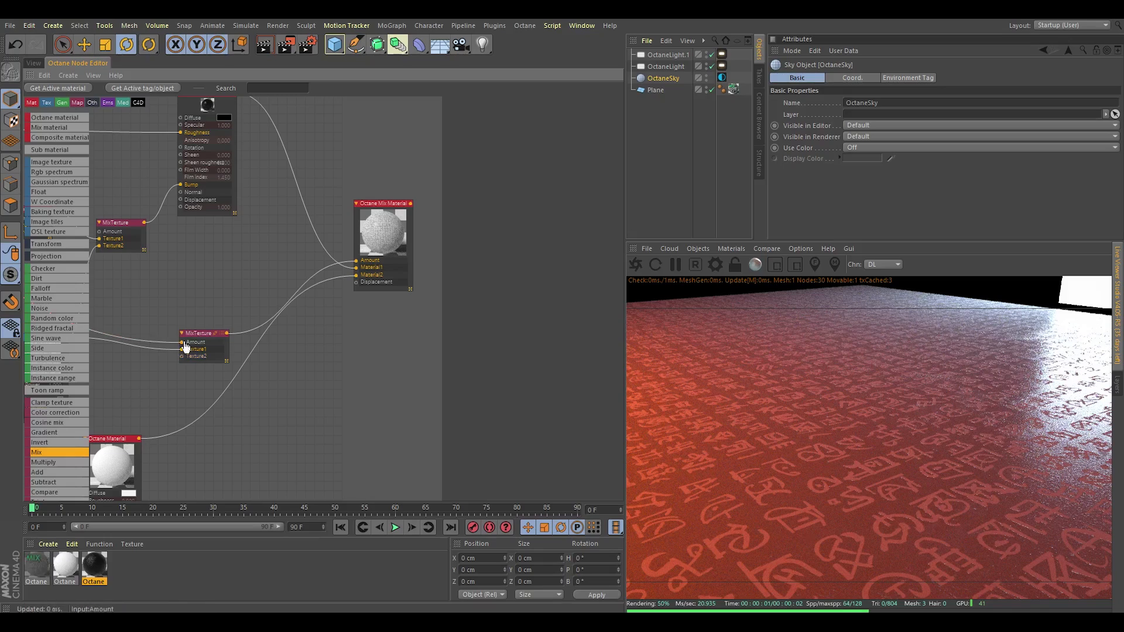
# Connect a Float texture to the mask Mix texture's Texture2 input and set its value to 1
pyautogui.moveTo(234, 319); pyautogui.dragTo(323, 264, button='middle')
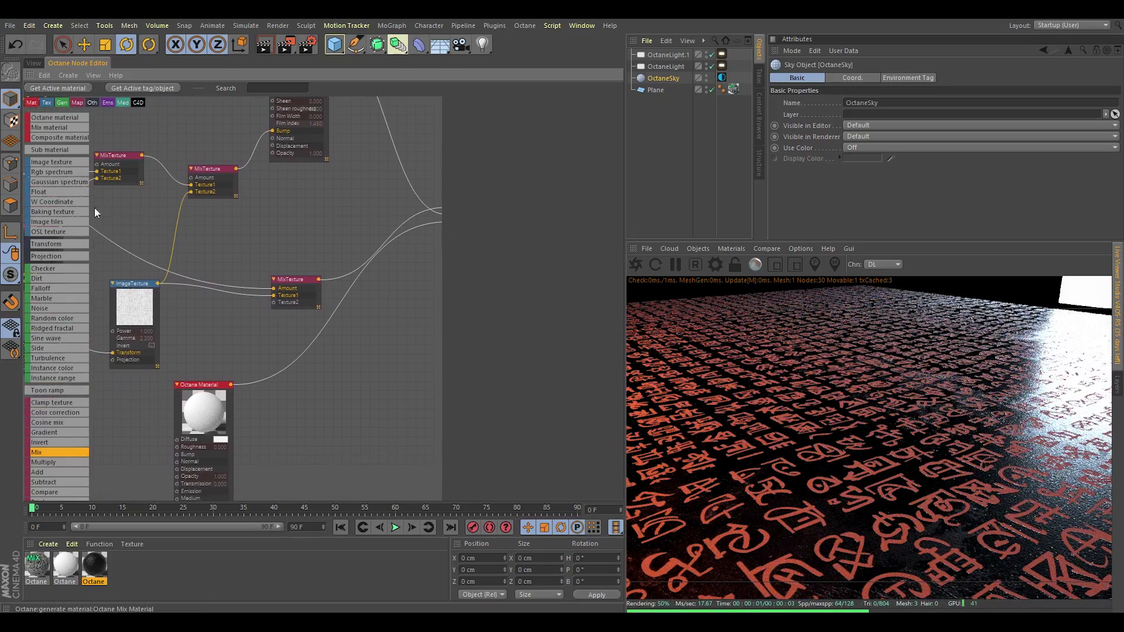
pyautogui.moveTo(54, 195); pyautogui.dragTo(274, 303)
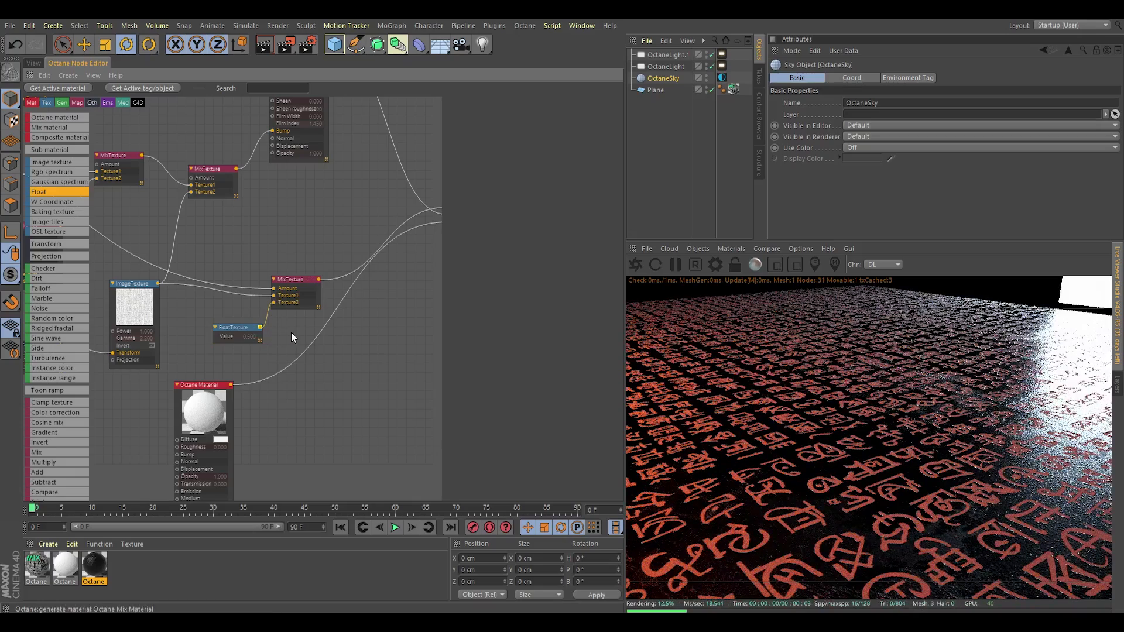
pyautogui.click(240, 329)
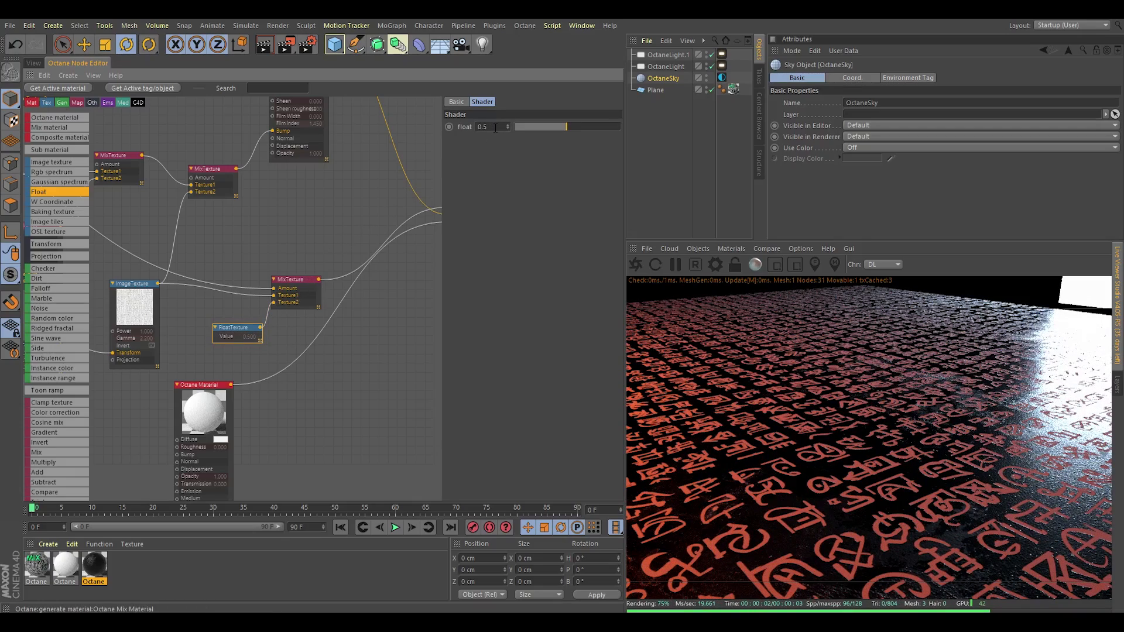
pyautogui.moveTo(494, 127); pyautogui.dragTo(458, 128)
pyautogui.write('1')
pyautogui.press('Return')
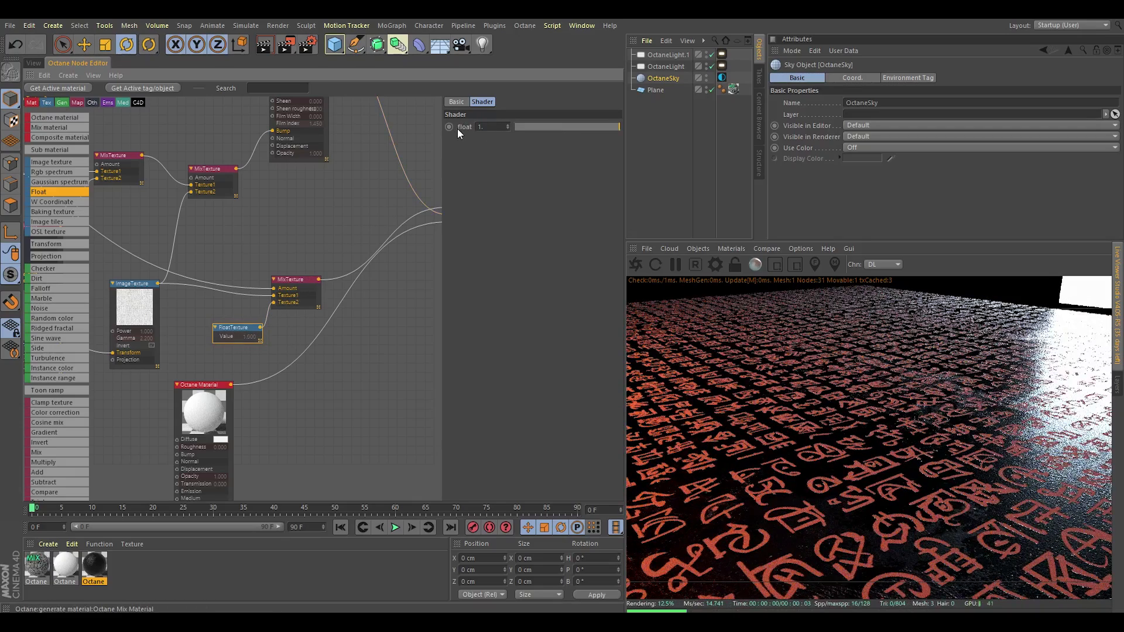
# Insert a Color correction node between the smudges Image texture and the mask Mix texture's Amount input
pyautogui.moveTo(331, 236); pyautogui.dragTo(246, 258, button='middle')
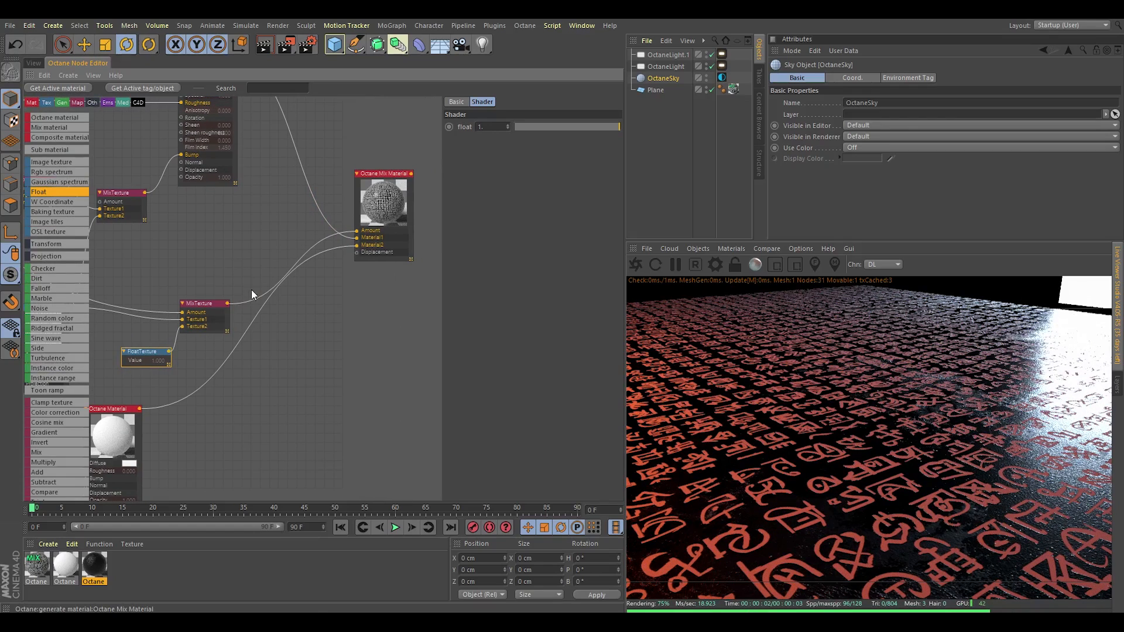
pyautogui.moveTo(211, 314); pyautogui.dragTo(211, 292)
pyautogui.moveTo(210, 256); pyautogui.dragTo(392, 233, button='middle')
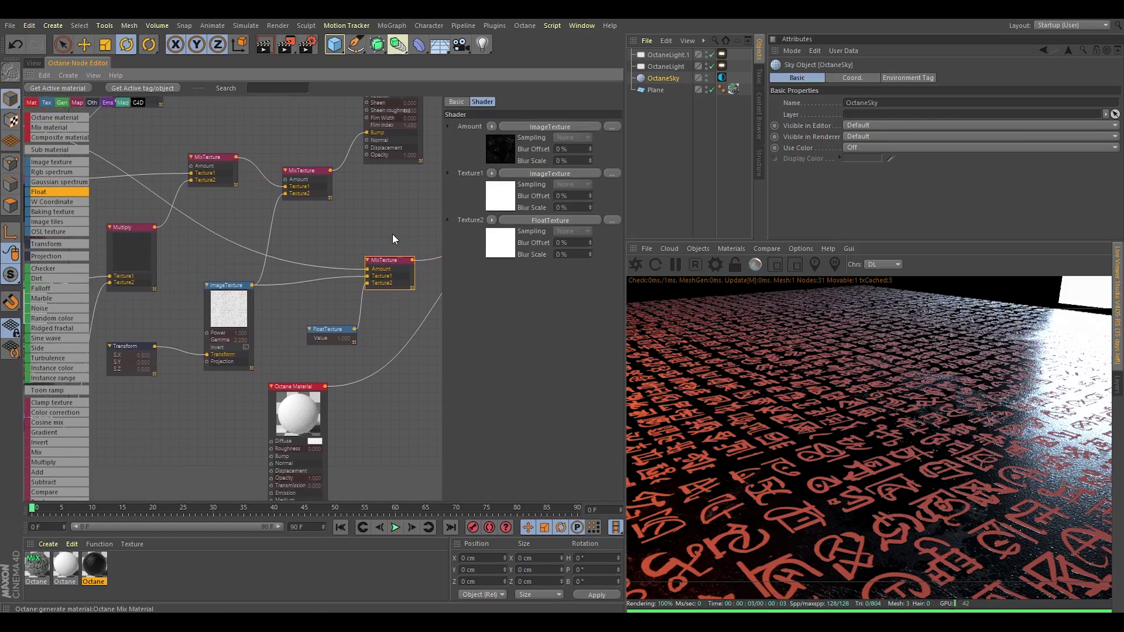
pyautogui.moveTo(47, 412); pyautogui.dragTo(199, 316)
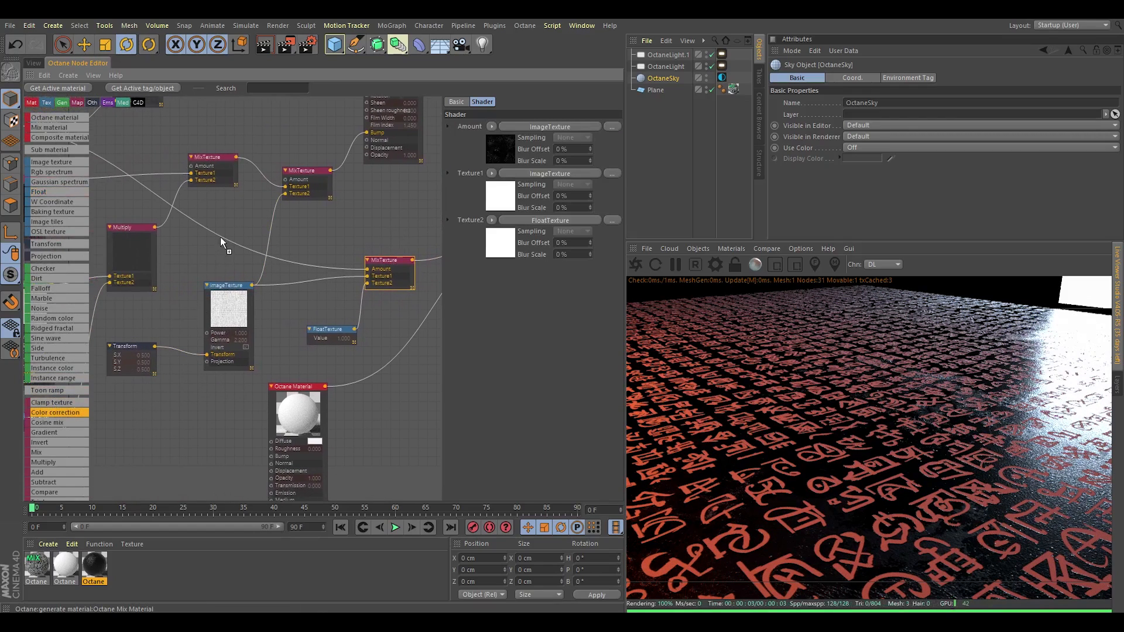
pyautogui.moveTo(223, 237); pyautogui.dragTo(223, 236)
pyautogui.moveTo(142, 199); pyautogui.dragTo(225, 215)
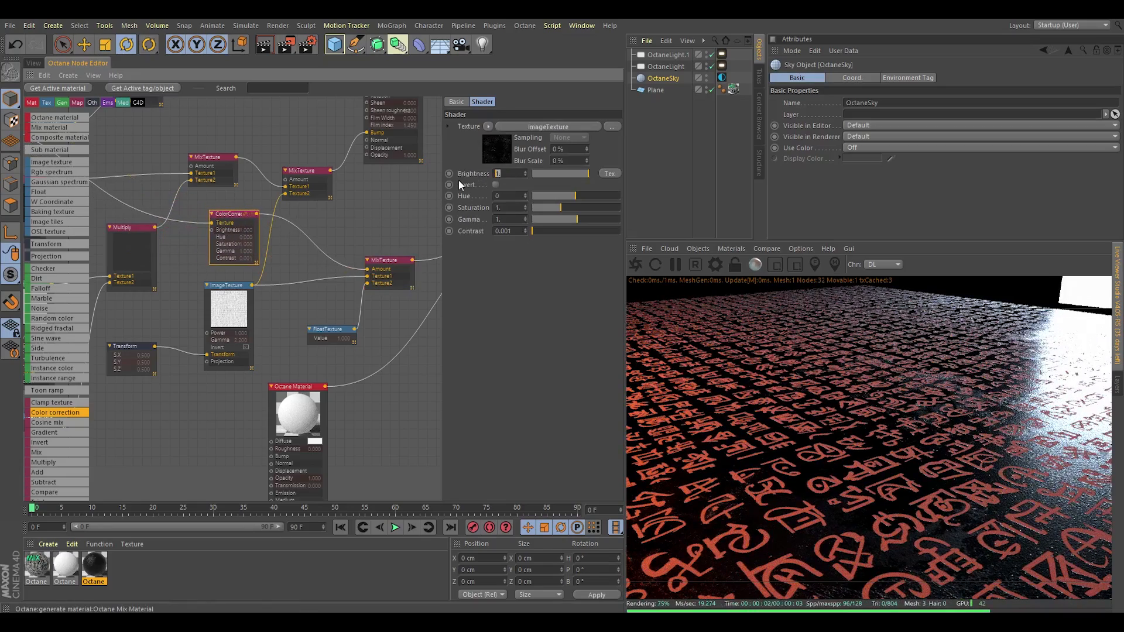
# Set the Color correction's Brightness to 1000, Contrast to 1000 and Gamma to about 0.87
pyautogui.write('000')
pyautogui.press('Tab')
pyautogui.press('Tab')
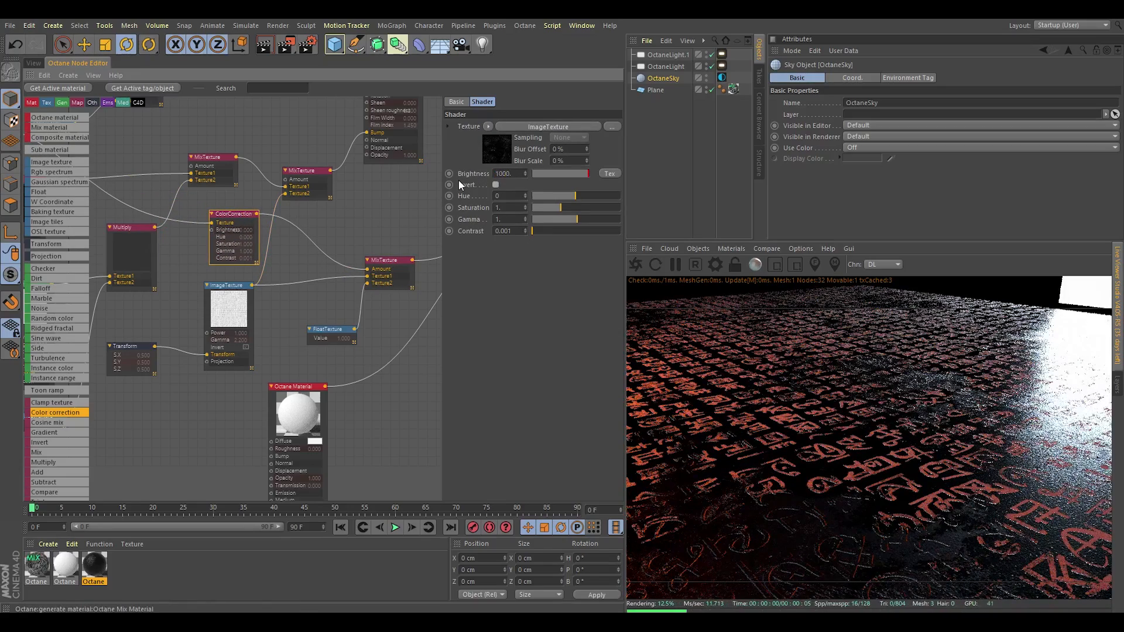
pyautogui.press('Tab')
pyautogui.press('Tab')
pyautogui.write('1000')
pyautogui.press('Return')
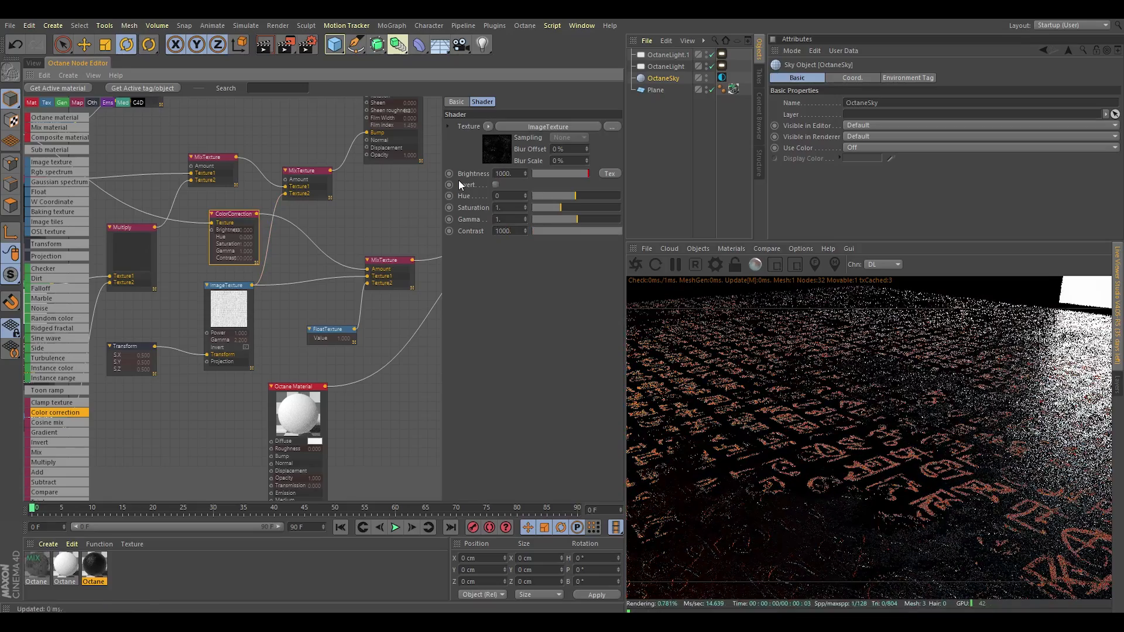
pyautogui.moveTo(575, 218); pyautogui.dragTo(568, 220)
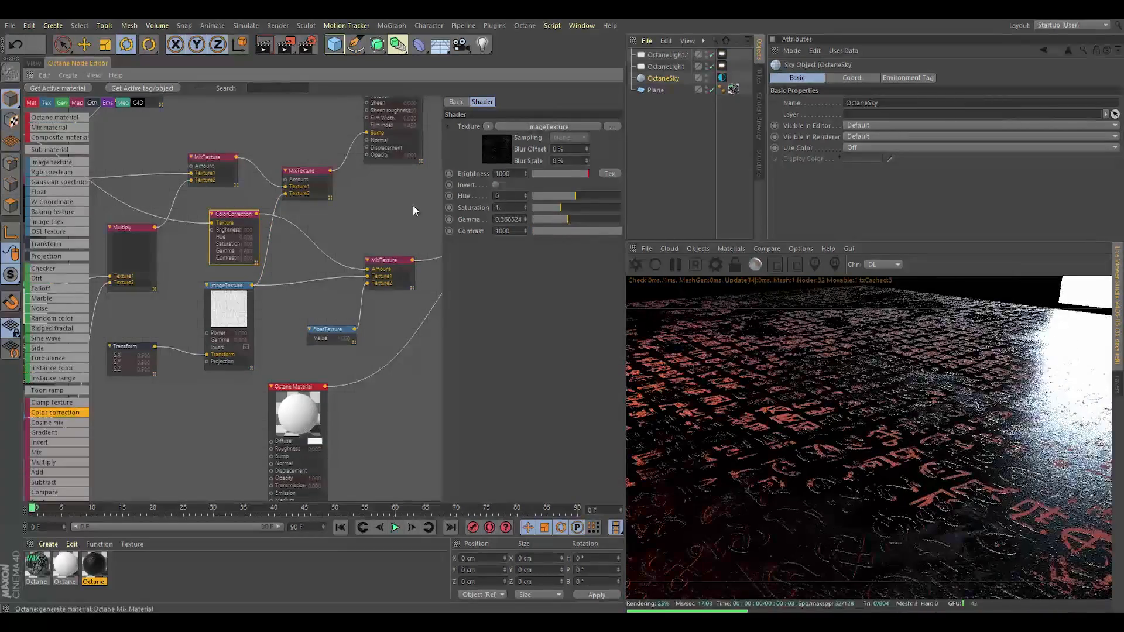
# Connect the mask Mix texture to Texture2 of the bump Mix texture and reframe the view to check the whole plane
pyautogui.moveTo(412, 259); pyautogui.dragTo(285, 193)
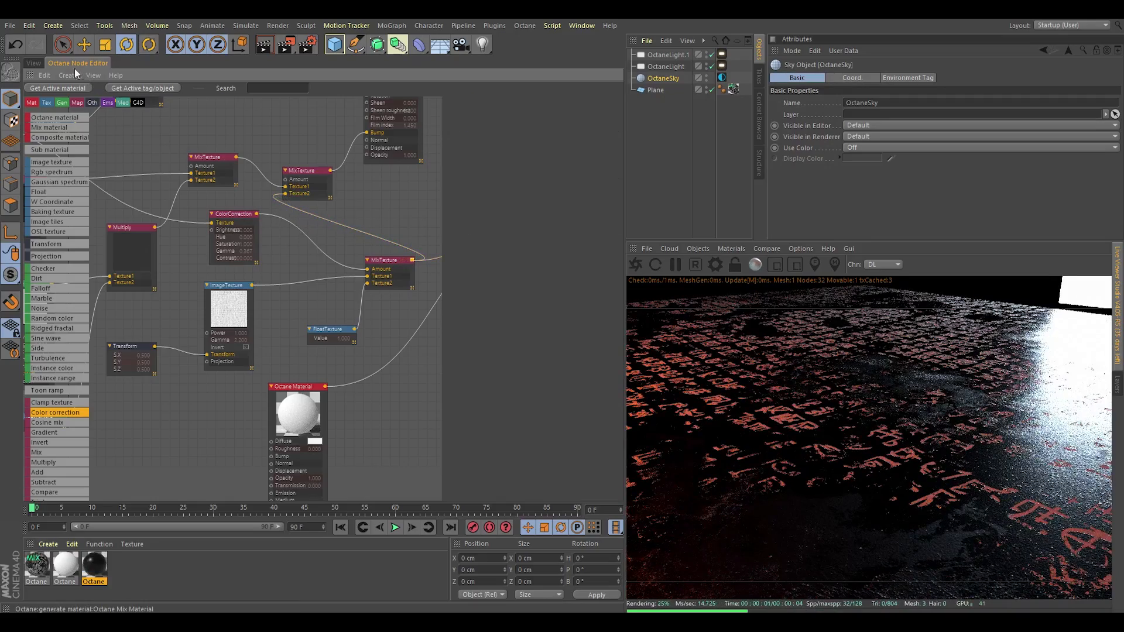
pyautogui.click(35, 63)
pyautogui.click(82, 64)
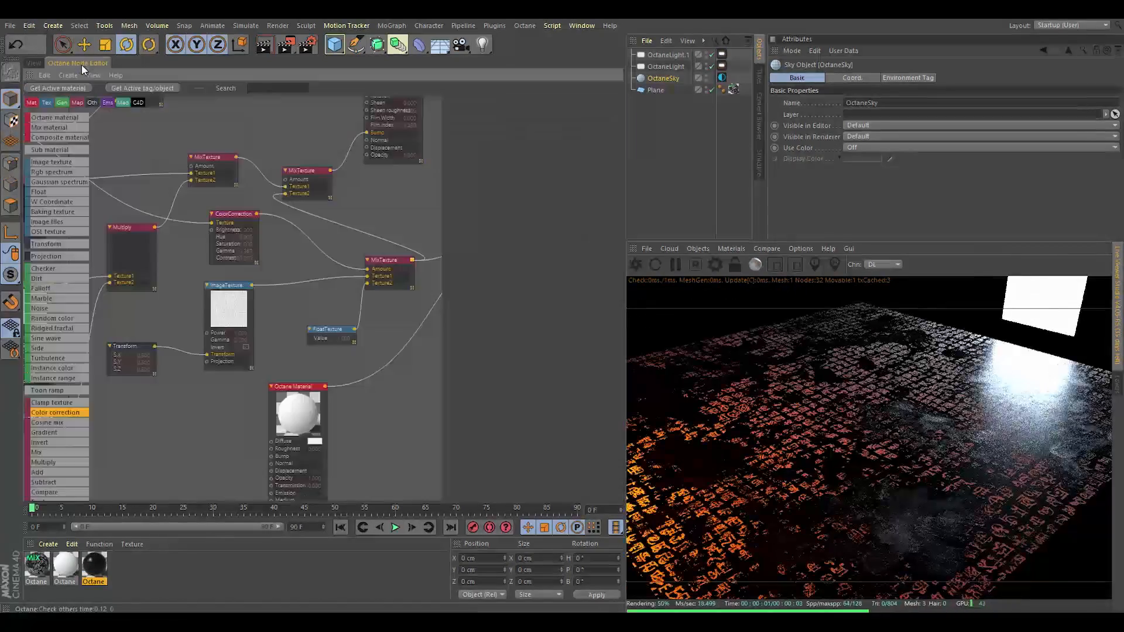
# Move the white Octane material clear of the other nodes and add a Blackbody emission to it
pyautogui.moveTo(289, 260); pyautogui.dragTo(251, 247, button='middle')
pyautogui.scroll(-3, 258, 250)
pyautogui.moveTo(325, 297); pyautogui.dragTo(375, 252, button='middle')
pyautogui.moveTo(317, 277); pyautogui.dragTo(337, 305)
pyautogui.scroll(3, 337, 303)
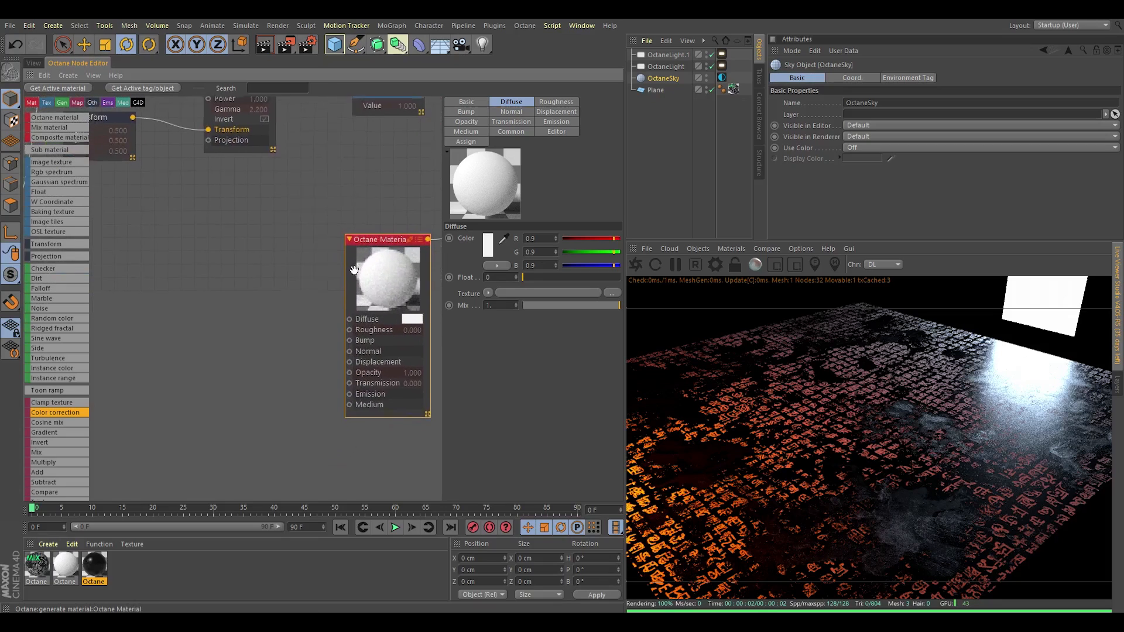
pyautogui.click(556, 121)
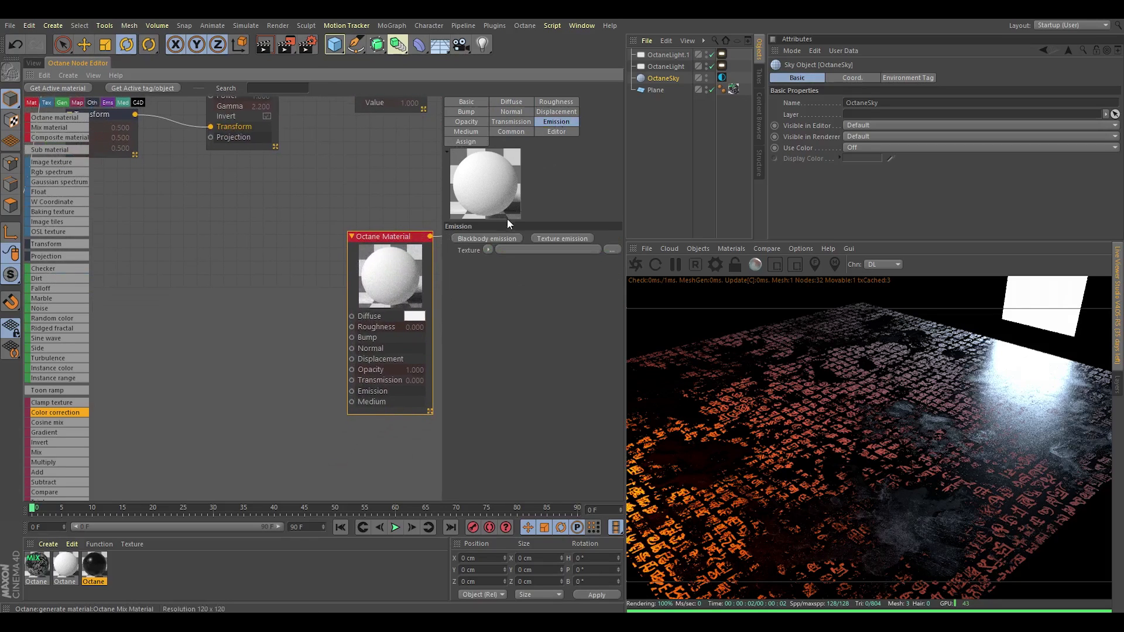
pyautogui.click(495, 238)
# Position the Blackbody emission node beside the white material and enable its Surface brightness
pyautogui.moveTo(277, 247); pyautogui.dragTo(250, 381)
pyautogui.moveTo(270, 338); pyautogui.dragTo(334, 261, button='middle')
pyautogui.click(528, 171)
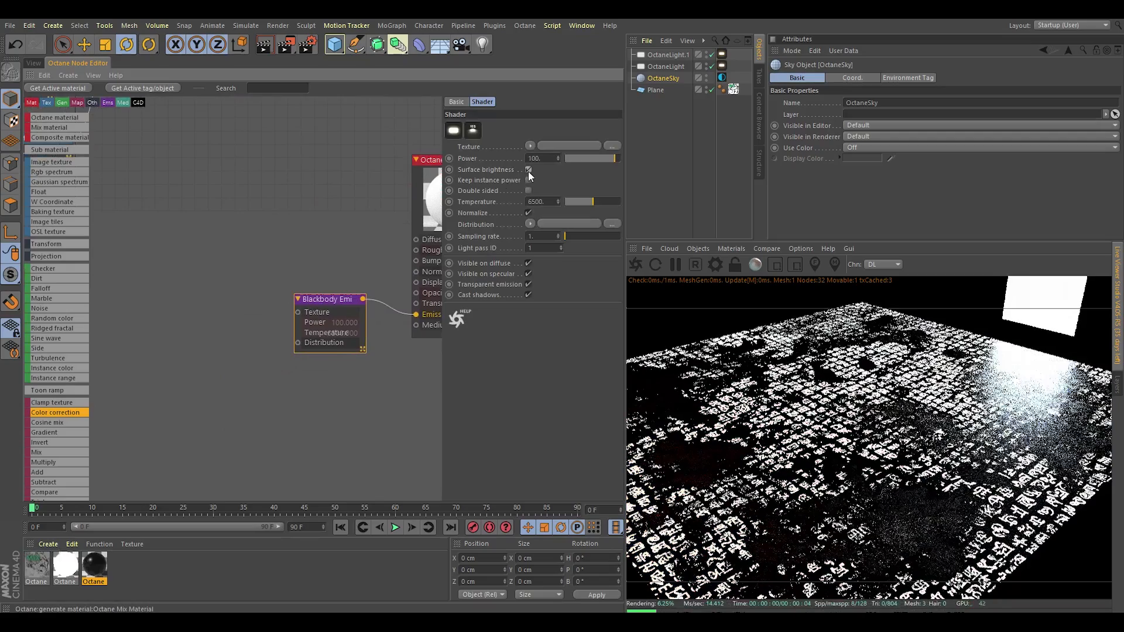
# Connect an RGB spectrum to the Blackbody emission's Texture and set its color to red, R 0.9, G 0, B 0
pyautogui.moveTo(59, 172); pyautogui.dragTo(209, 315)
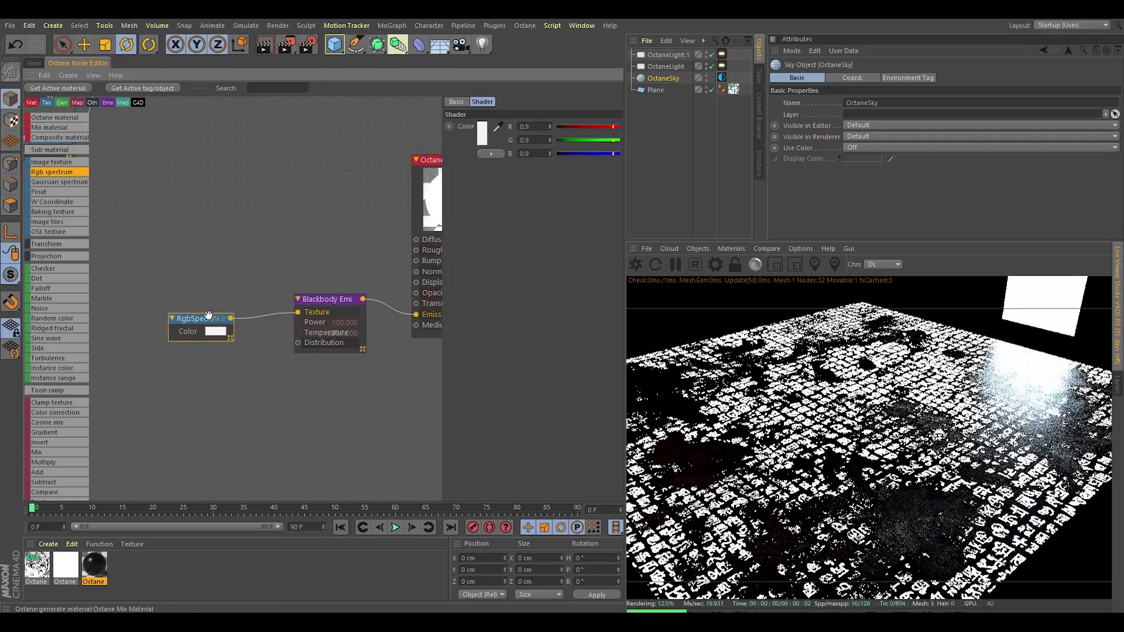
pyautogui.click(484, 134)
pyautogui.moveTo(501, 145); pyautogui.dragTo(603, 145)
pyautogui.click(464, 177)
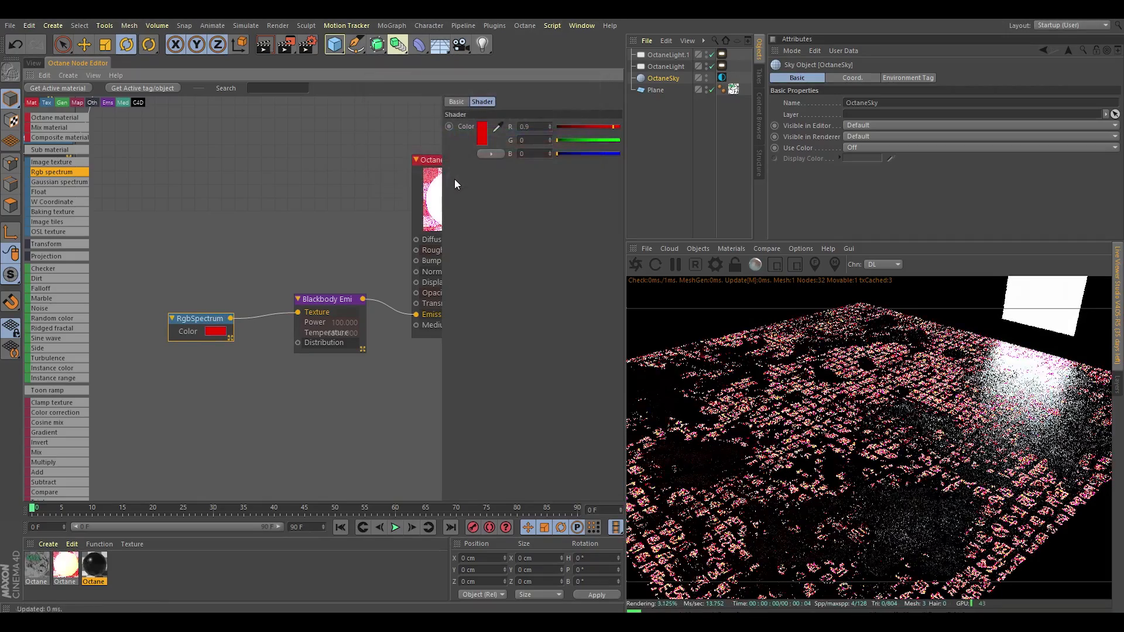
# Return to the perspective view, add a camera to the scene and reframe the rune-covered plane
pyautogui.click(336, 199)
pyautogui.moveTo(295, 160); pyautogui.dragTo(269, 304, button='middle')
pyautogui.scroll(-8, 241, 277)
pyautogui.scroll(4, 269, 305)
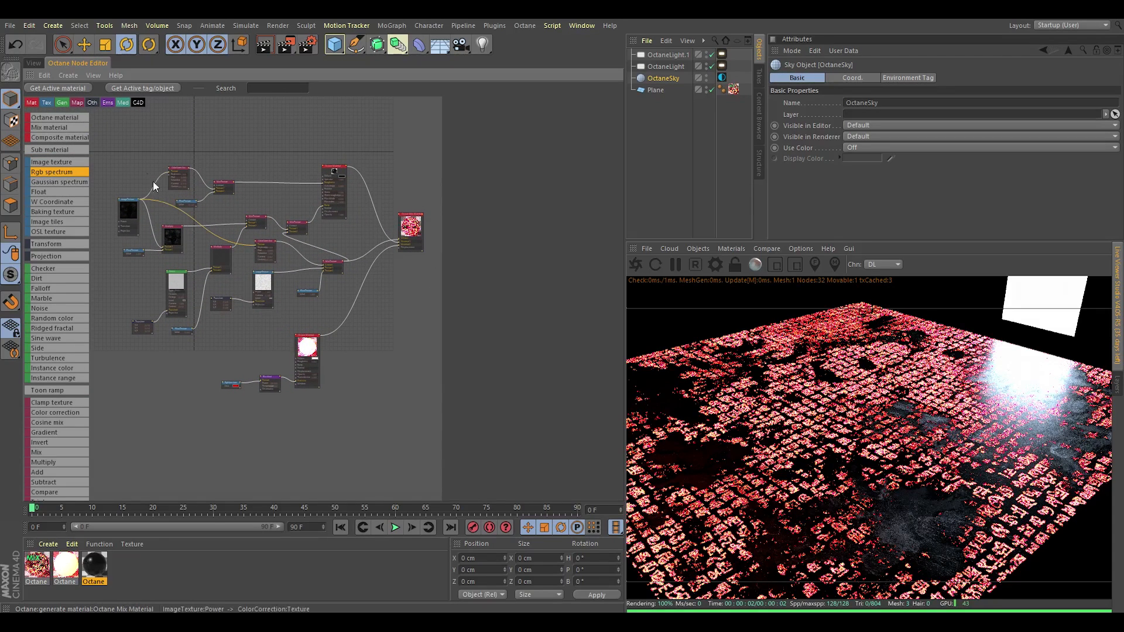
pyautogui.click(29, 62)
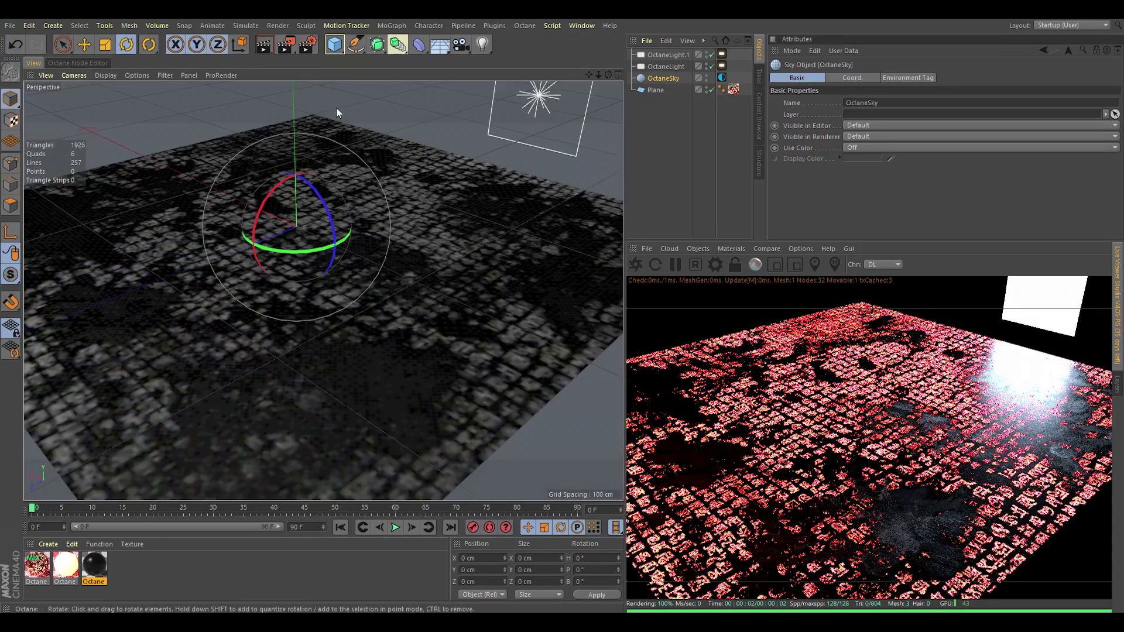
pyautogui.click(460, 46)
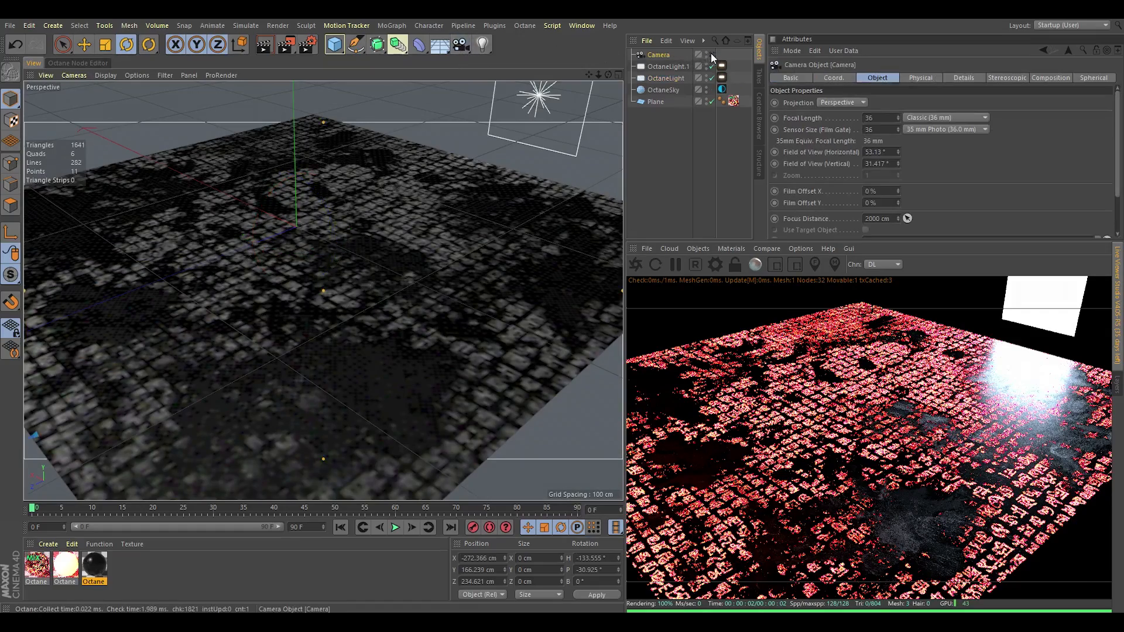
pyautogui.scroll(5, 366, 254)
pyautogui.keyDown('alt'); pyautogui.moveTo(348, 265); pyautogui.dragTo(289, 344); pyautogui.keyUp('alt')
pyautogui.scroll(-5, 290, 348)
pyautogui.keyDown('alt'); pyautogui.moveTo(251, 377); pyautogui.dragTo(234, 343); pyautogui.keyUp('alt')
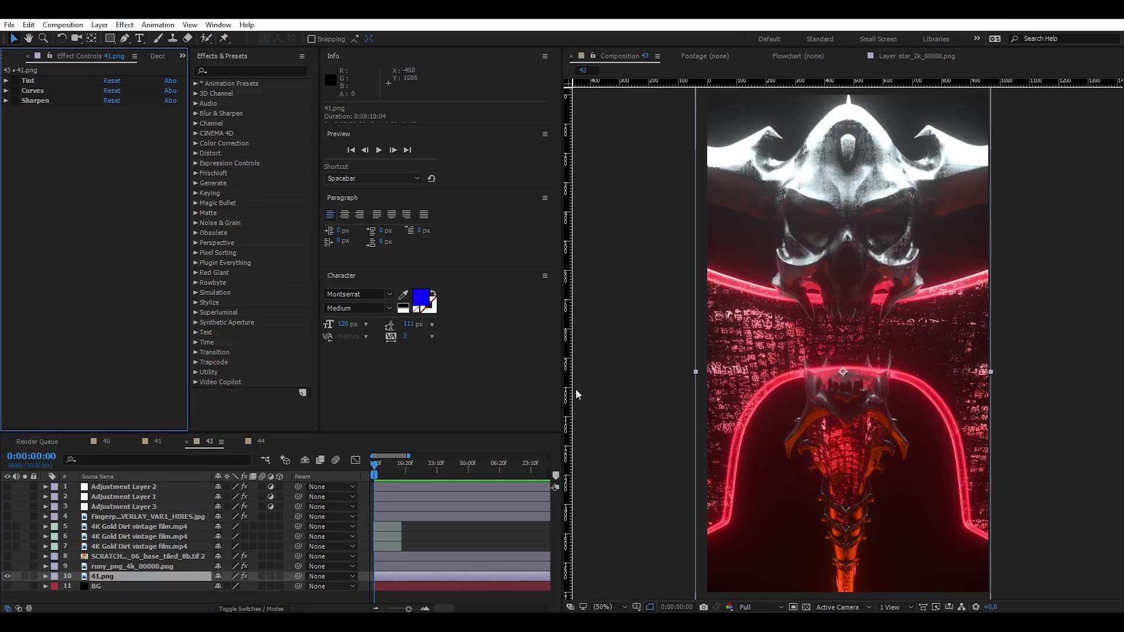
# In After Effects, enable the Tint, Curves and Sharpen effects on the 41.png layer of composition 43
pyautogui.click(16, 81)
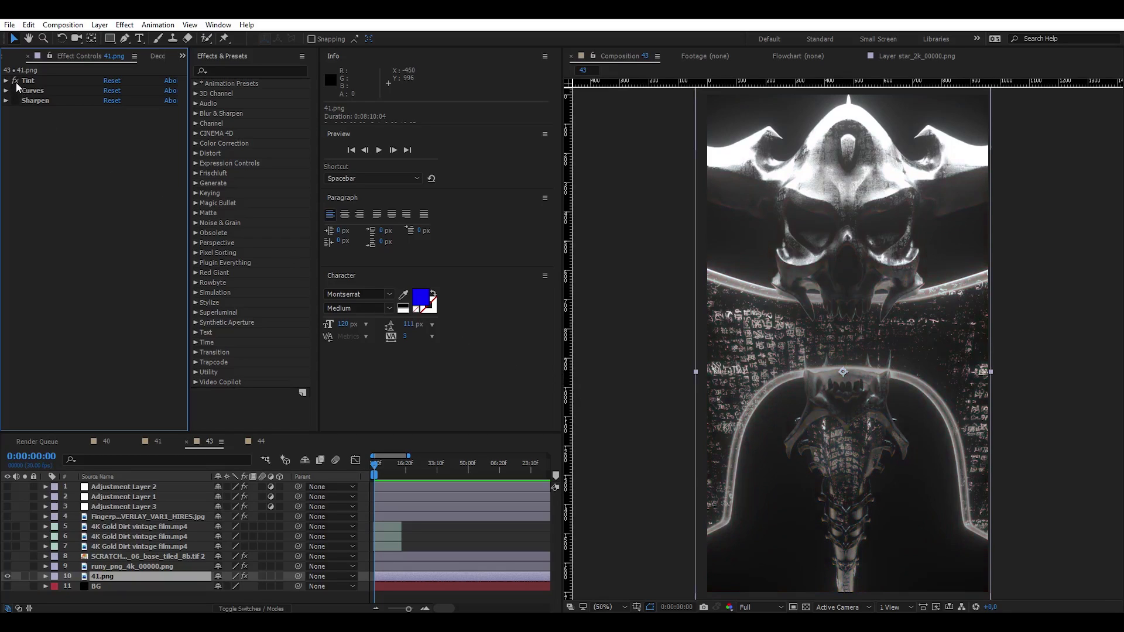
pyautogui.click(15, 91)
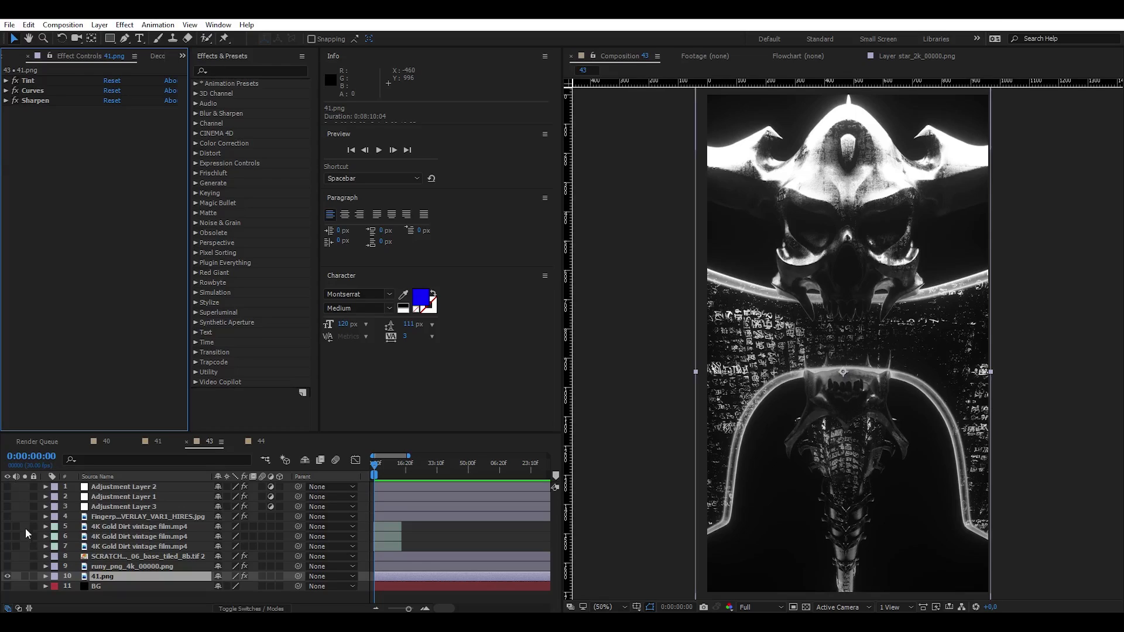
# Turn on the black BG layer, checking it against the transparency grid with 41.png hidden, and show 41.png again
pyautogui.click(7, 576)
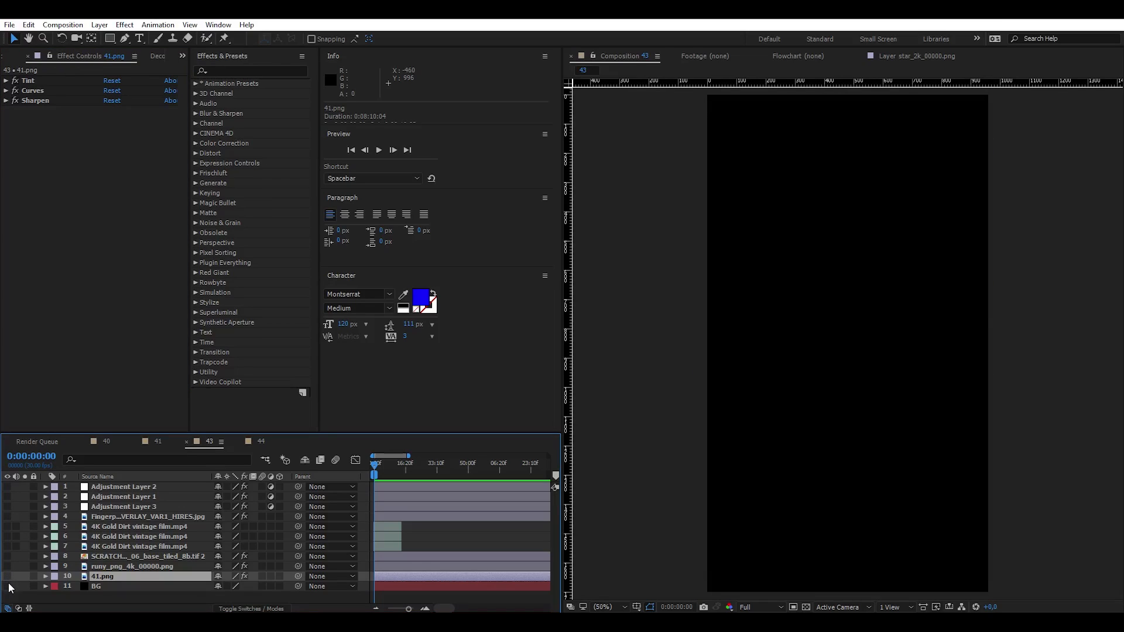
pyautogui.click(806, 608)
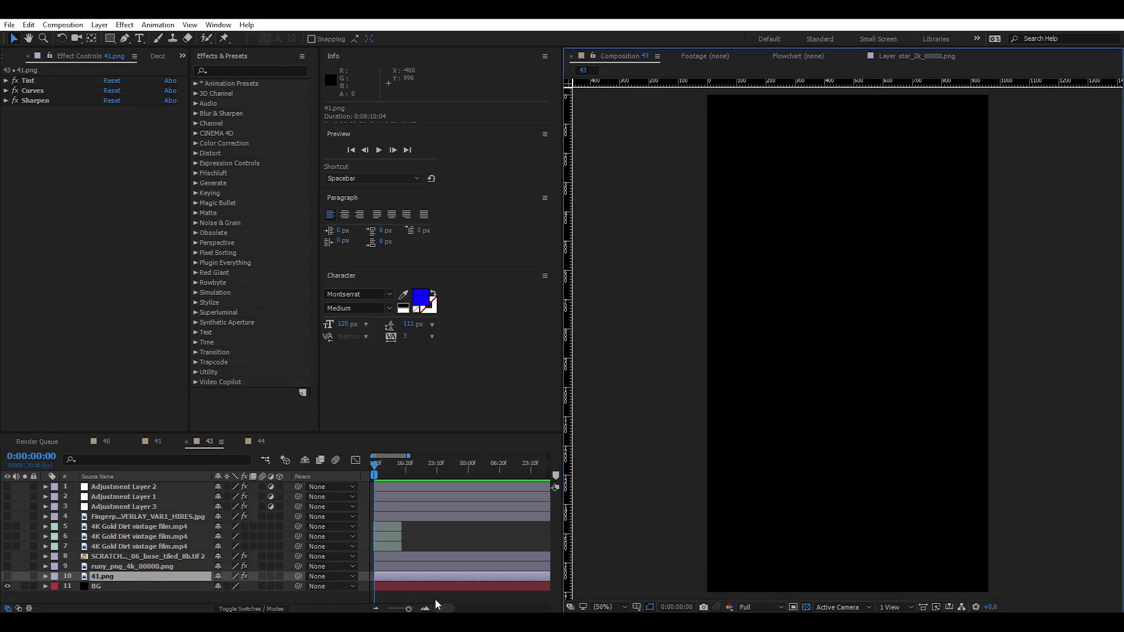
pyautogui.click(7, 586)
pyautogui.click(7, 586)
pyautogui.click(7, 586)
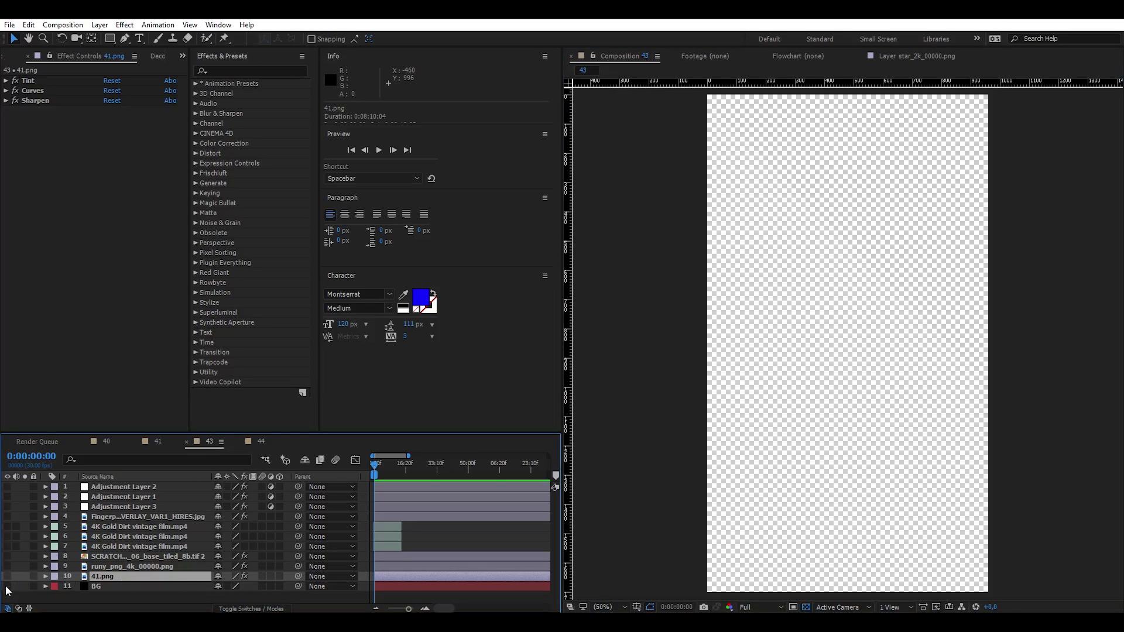
pyautogui.click(6, 586)
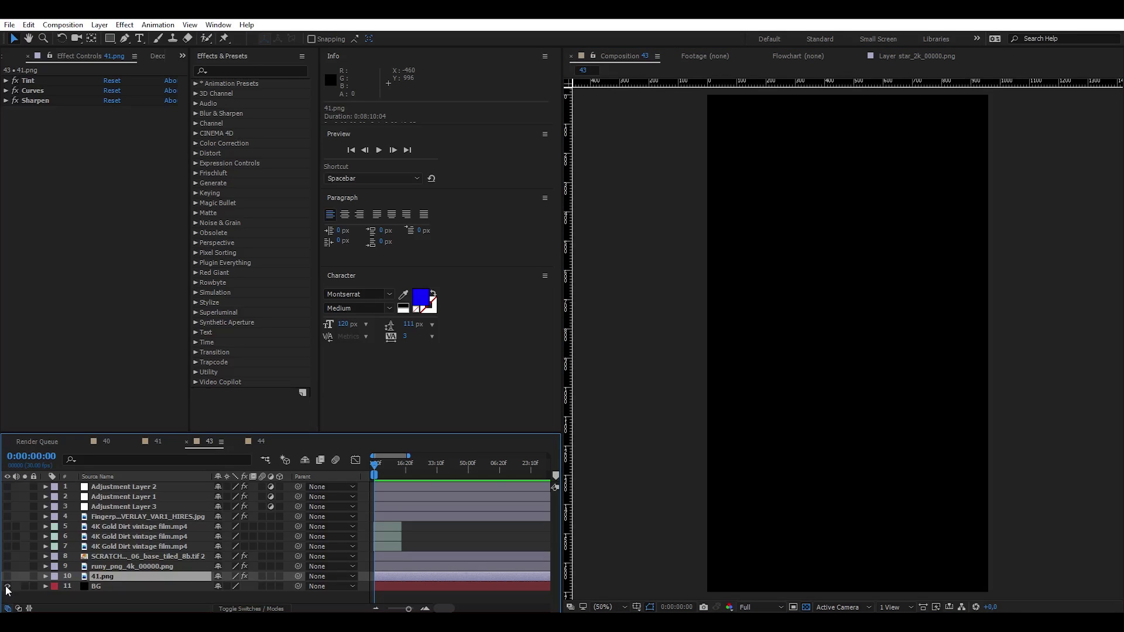
pyautogui.click(806, 607)
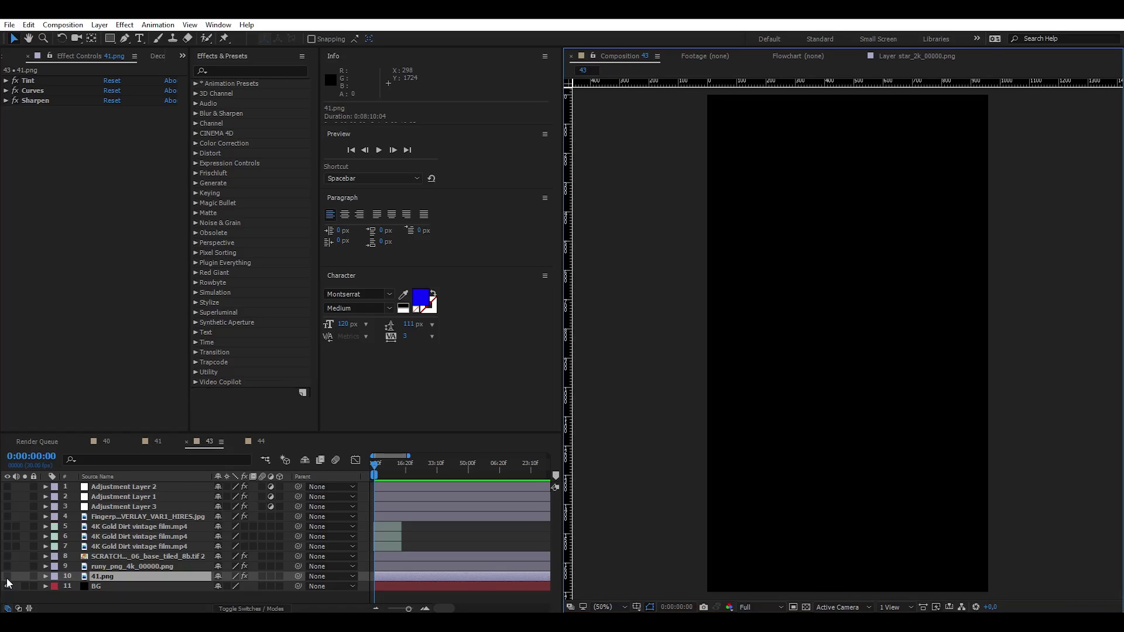
pyautogui.click(7, 576)
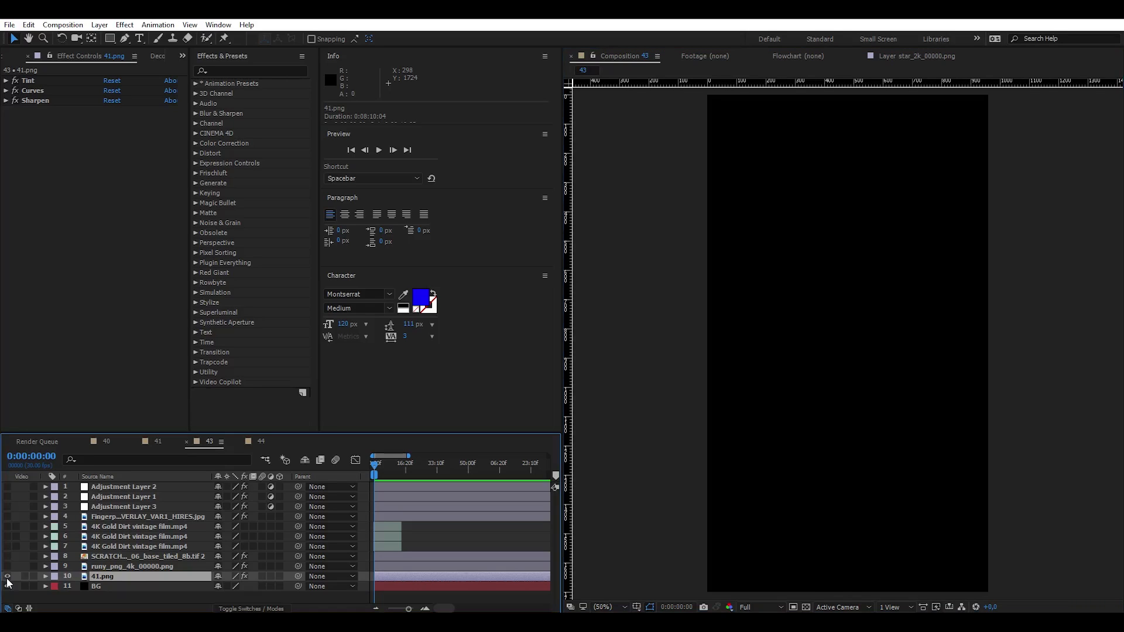
# Show the runy_png_4k_00000.png layer and enable its Motion Tile effect with Output Height 190 and Mirror Edges off
pyautogui.click(7, 566)
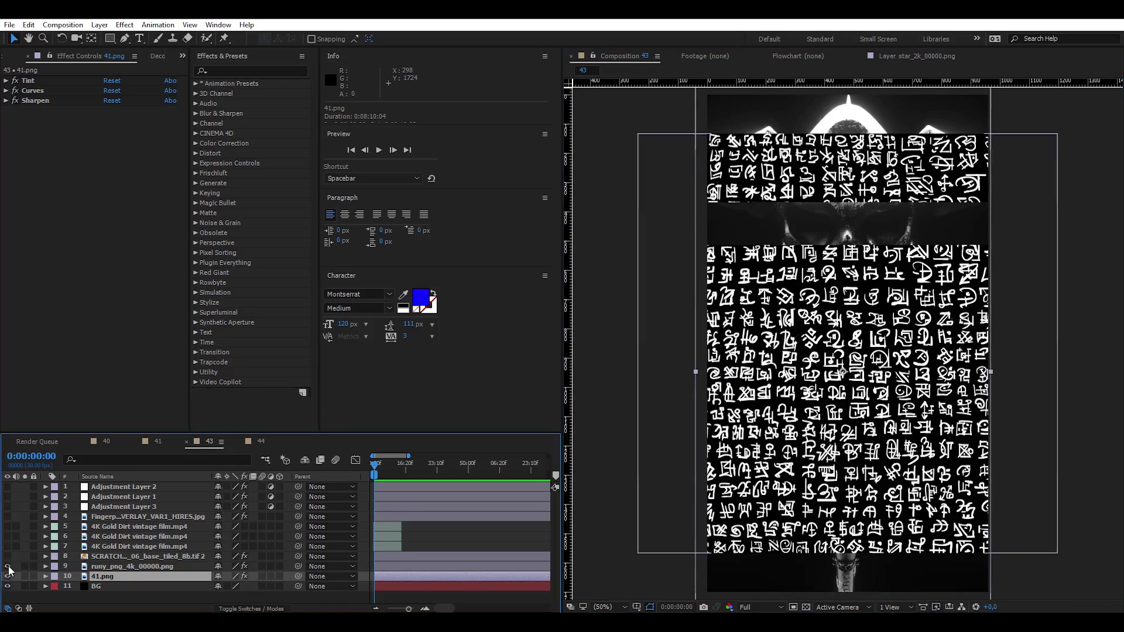
pyautogui.click(112, 567)
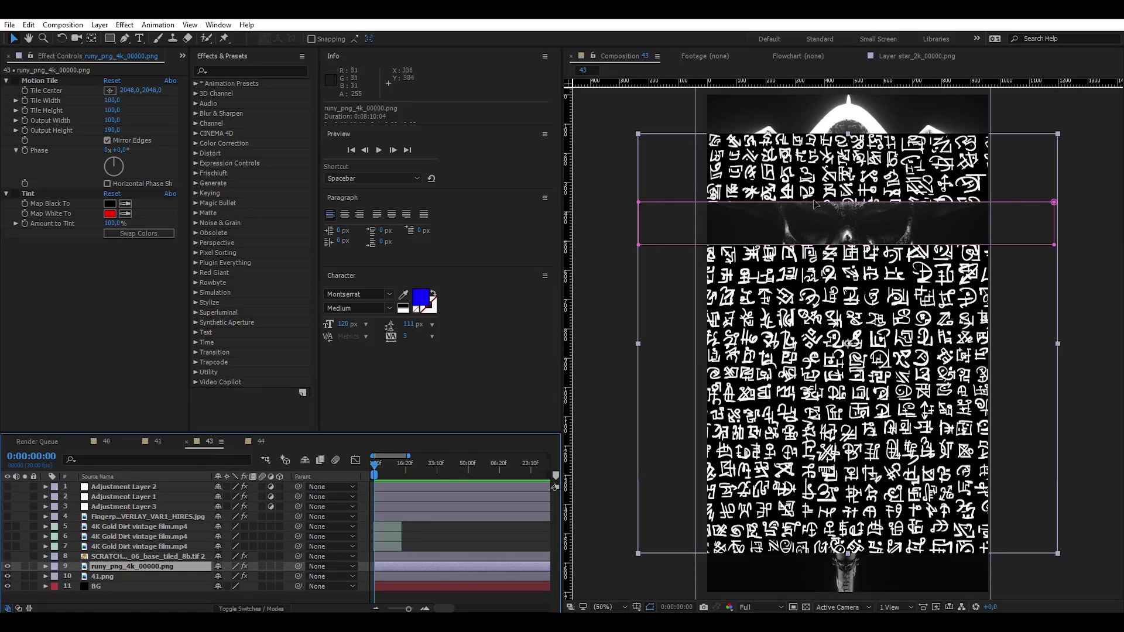
pyautogui.click(16, 81)
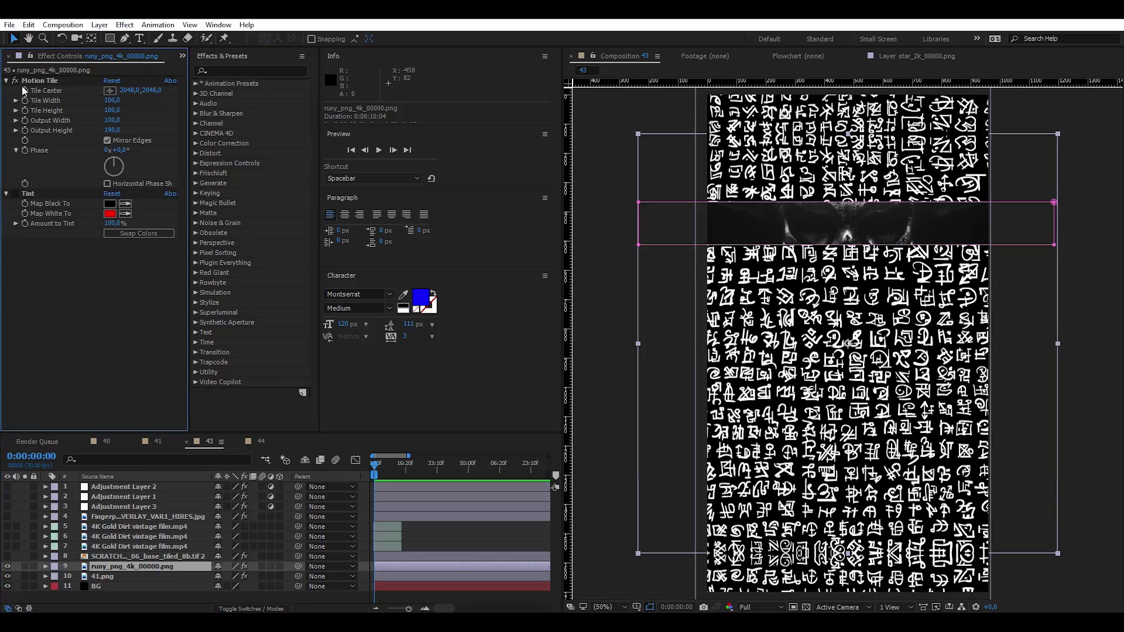
pyautogui.keyDown('shift'); pyautogui.moveTo(115, 132); pyautogui.dragTo(115, 132); pyautogui.keyUp('shift')
pyautogui.click(110, 131)
pyautogui.write('190')
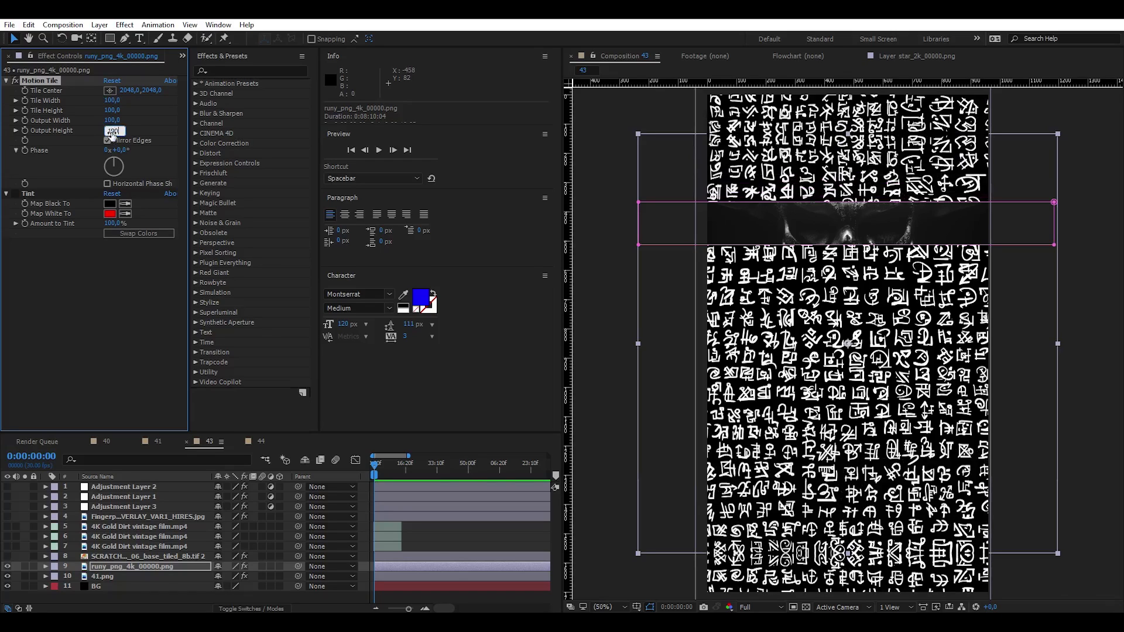
pyautogui.press('Return')
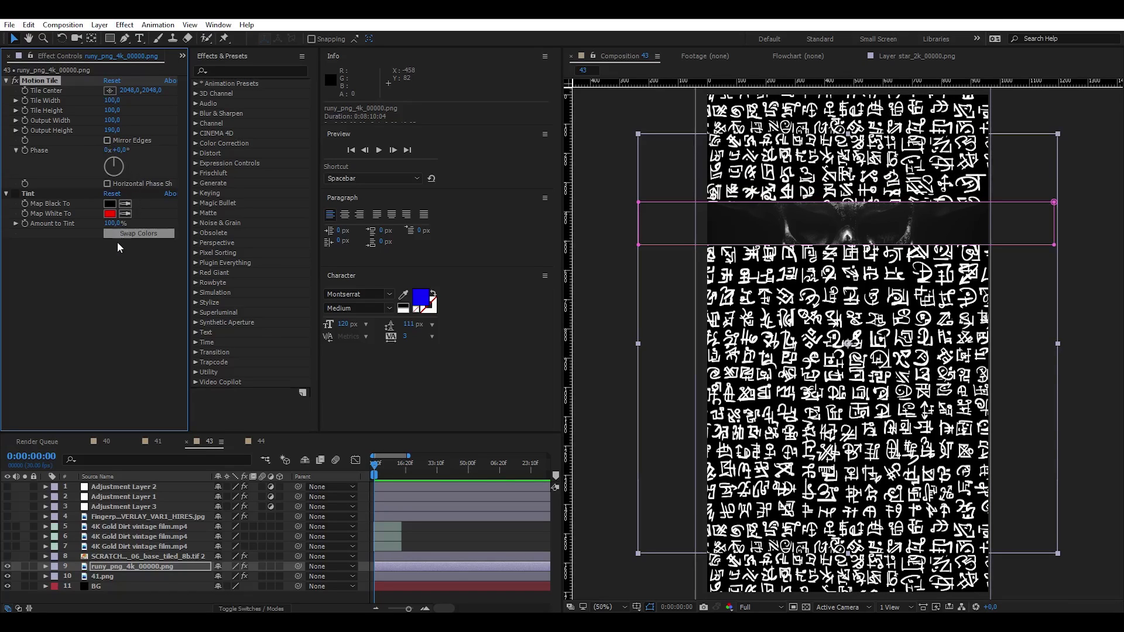
# Preview the rune layer's red Tint, switch it off and add a Set Channels effect below it
pyautogui.click(15, 194)
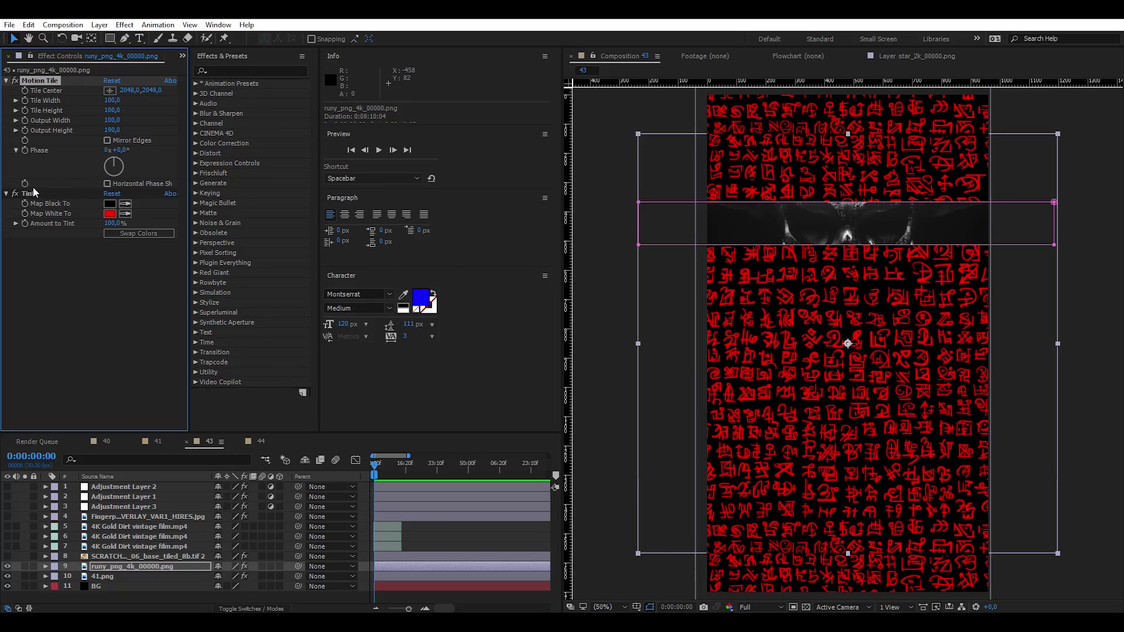
pyautogui.click(15, 194)
pyautogui.click(225, 71)
pyautogui.write('tye')
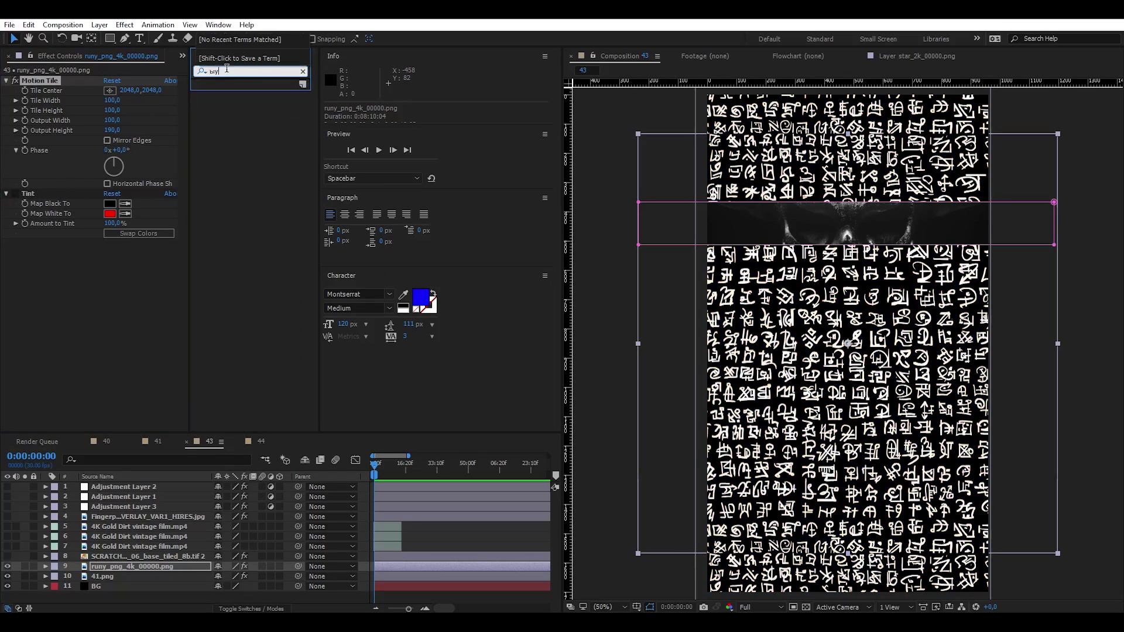
pyautogui.press('BackSpace')
pyautogui.press('BackSpace')
pyautogui.press('BackSpace')
pyautogui.hotkey('alt', 'shift')
pyautogui.write('set')
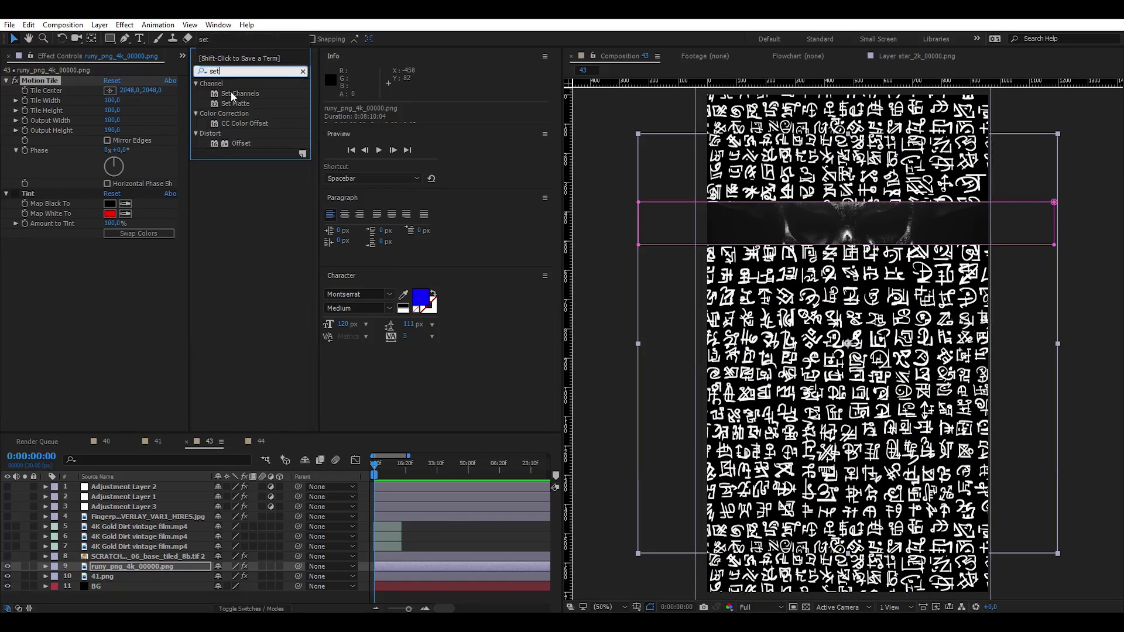
pyautogui.moveTo(230, 91); pyautogui.dragTo(66, 294)
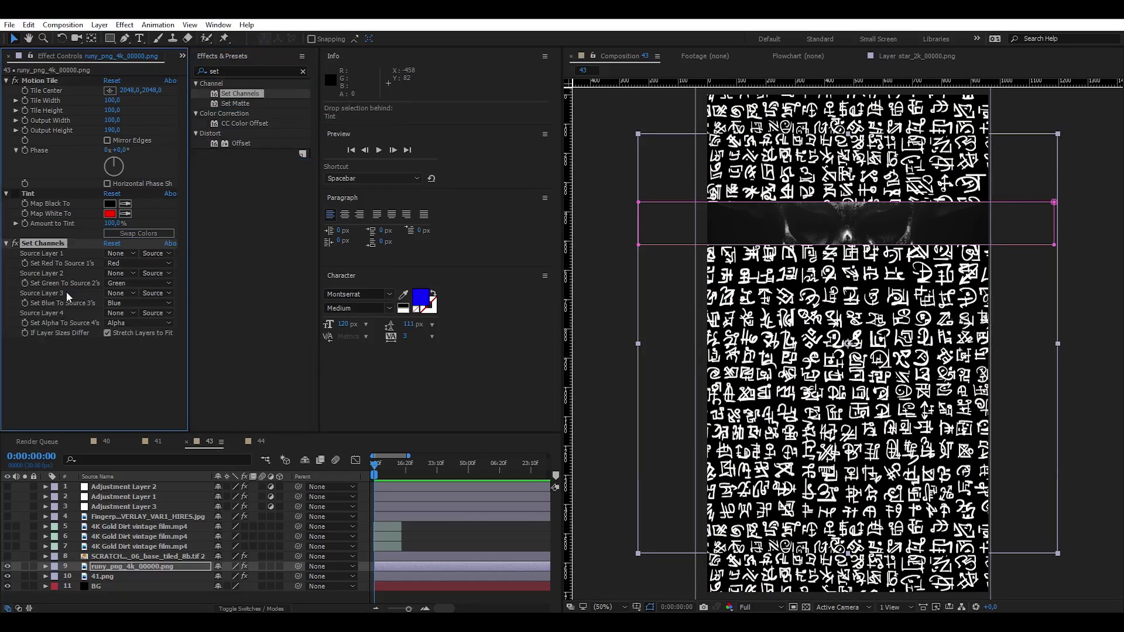
# Set the rune layer's alpha to Source 4's Green in Set Channels and check the layer soloed over the transparency grid
pyautogui.click(129, 323)
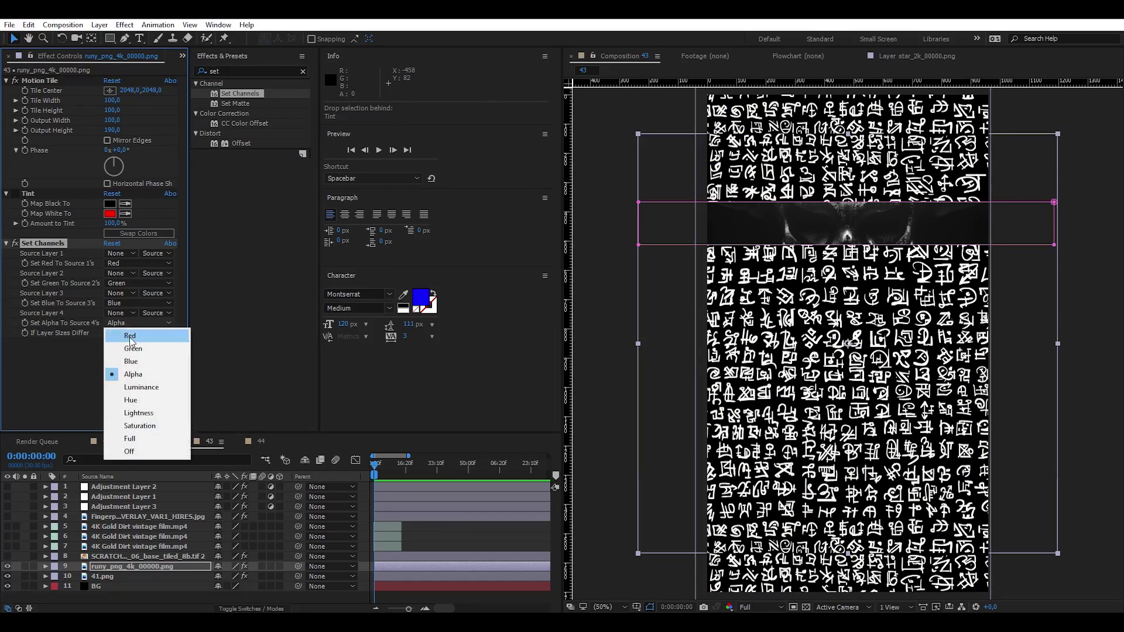
pyautogui.click(129, 332)
pyautogui.click(130, 324)
pyautogui.click(126, 344)
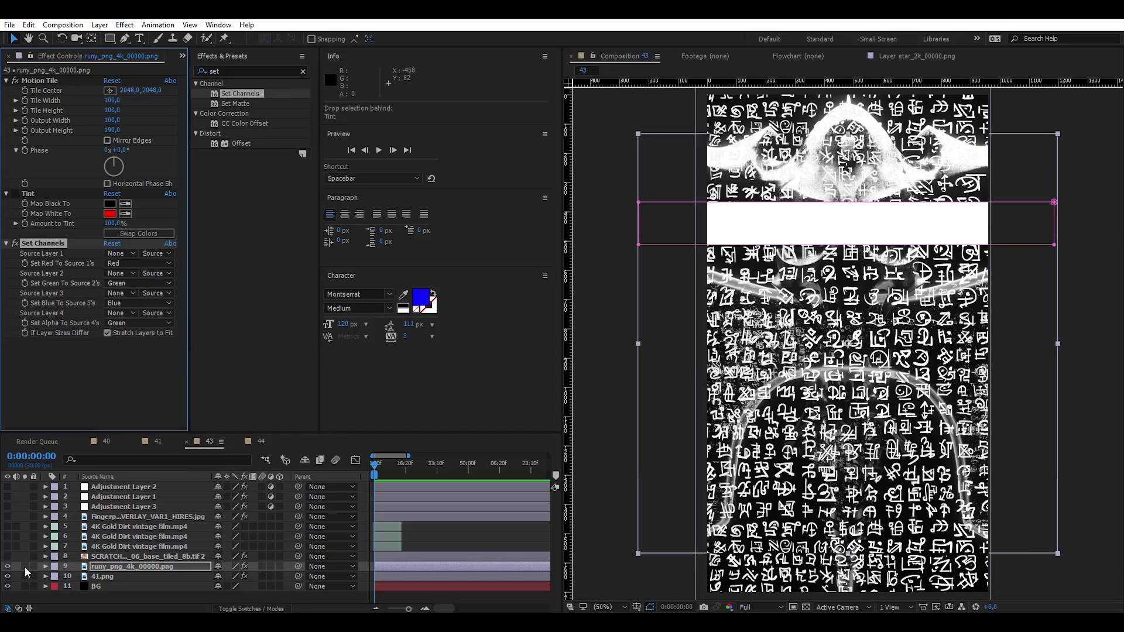
pyautogui.click(25, 567)
pyautogui.click(806, 608)
pyautogui.click(806, 608)
pyautogui.click(24, 566)
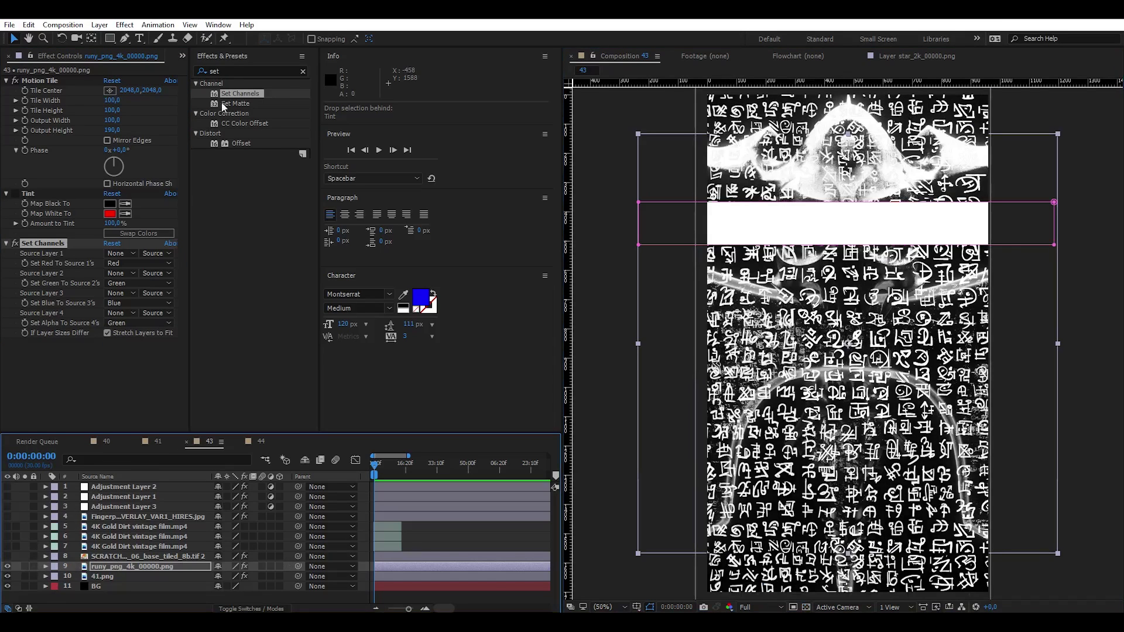
# Try a Fill effect below Set Channels on the rune layer, and delete both effects
pyautogui.hotkey('ctrl', 'f')
pyautogui.write('fil')
pyautogui.moveTo(222, 123); pyautogui.dragTo(103, 368)
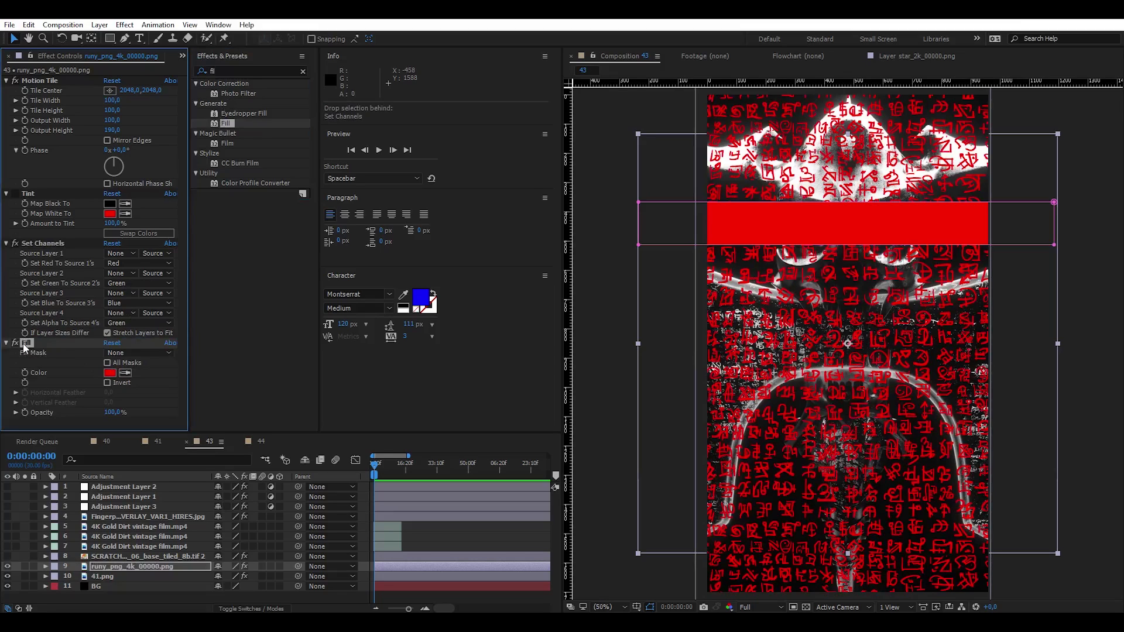
pyautogui.press('Delete')
pyautogui.click(32, 241)
pyautogui.press('Delete')
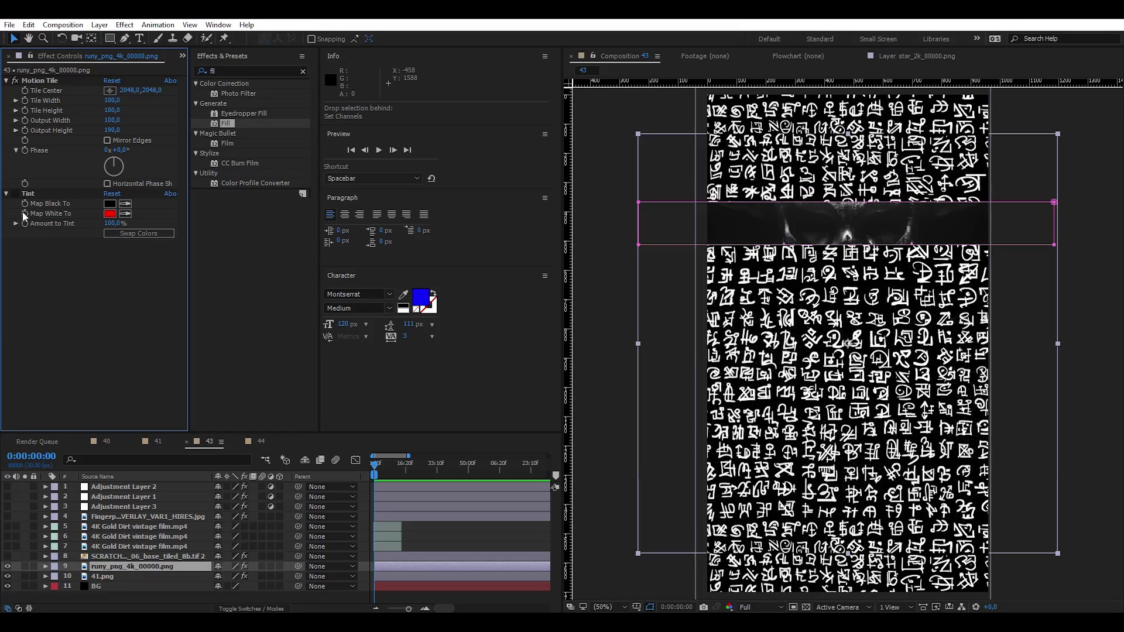
# Enable Tint on the rune layer, show the SCRATCHES_big_06 layer above it and inspect the scratches soloed
pyautogui.click(16, 194)
pyautogui.click(265, 608)
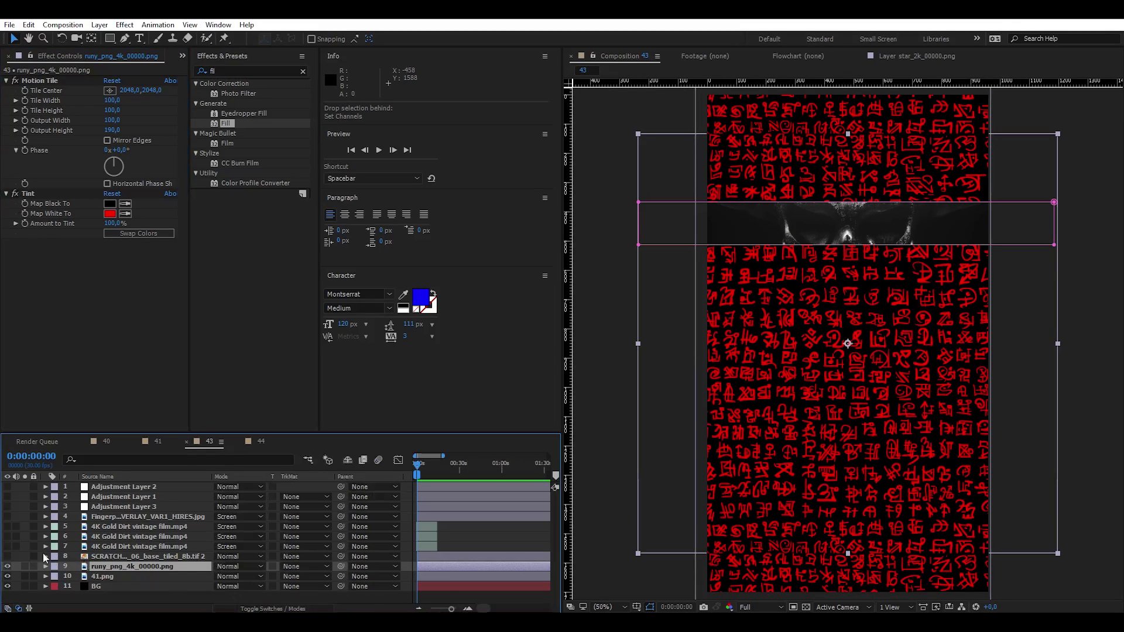
pyautogui.click(7, 557)
pyautogui.click(122, 557)
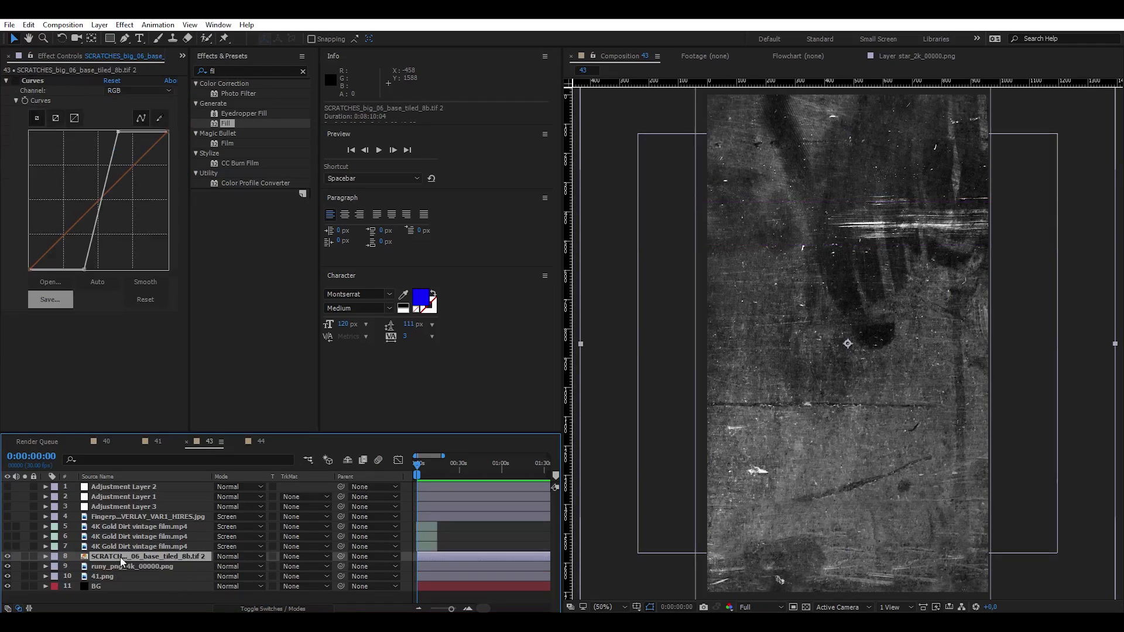
pyautogui.press(',')
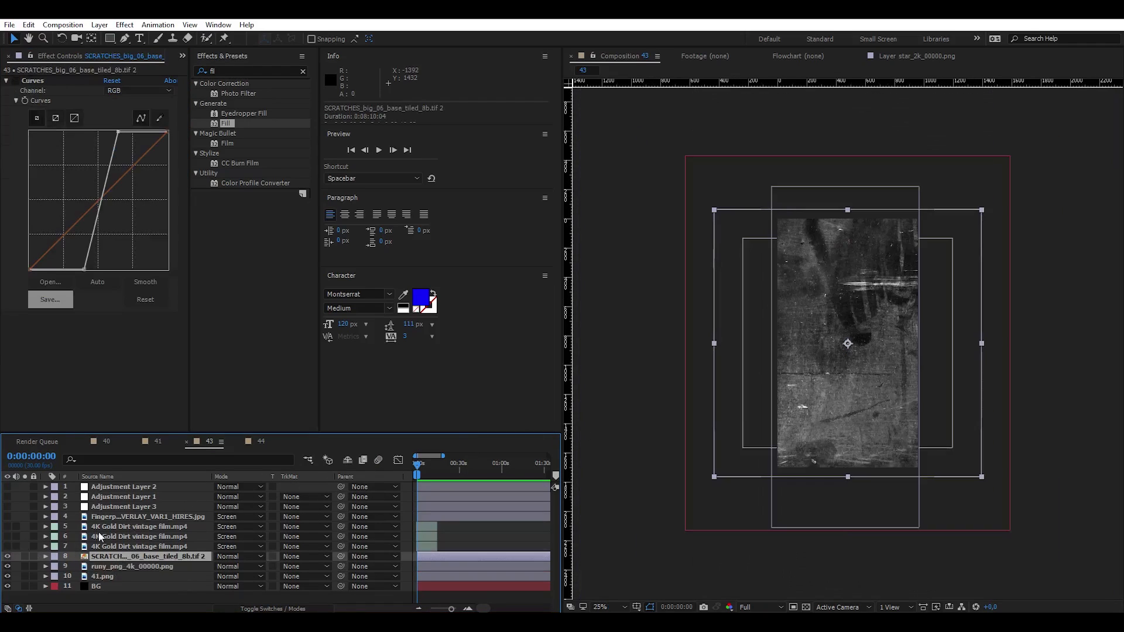
pyautogui.click(25, 556)
pyautogui.press('.')
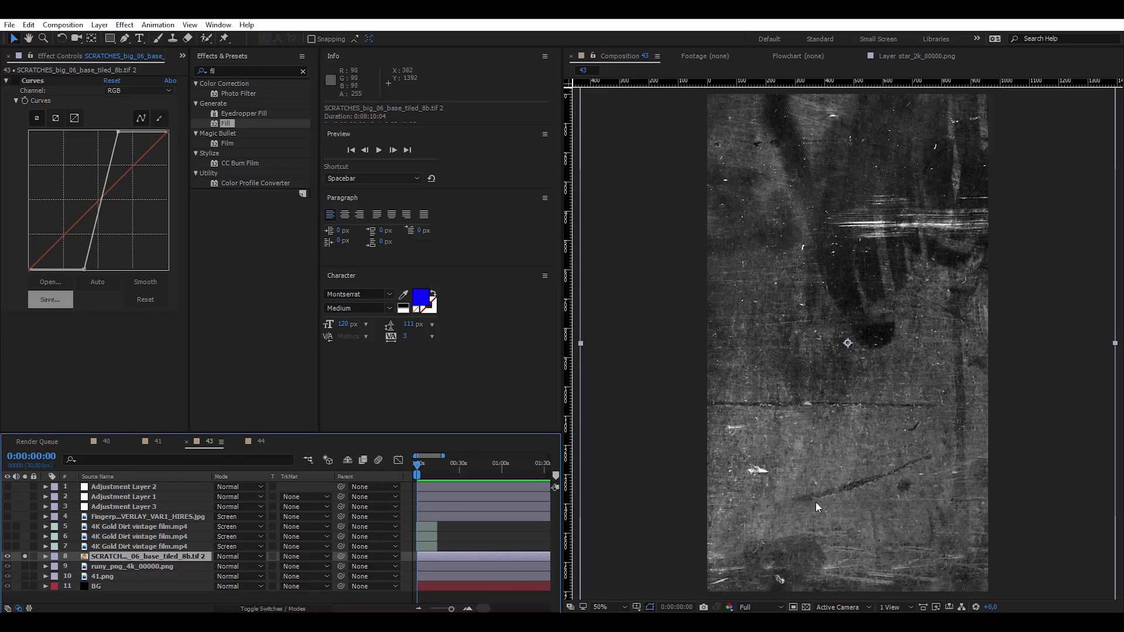
pyautogui.click(24, 556)
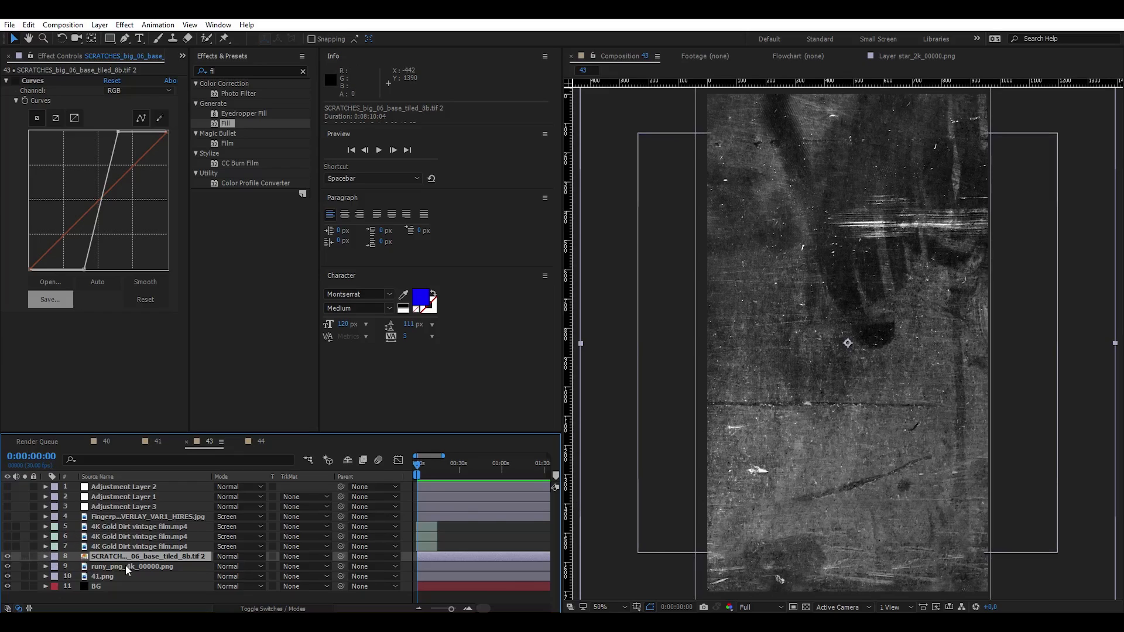
# Set the rune layer's track matte to Luma from the scratches layer and enable the scratches layer's Curves effect
pyautogui.click(125, 565)
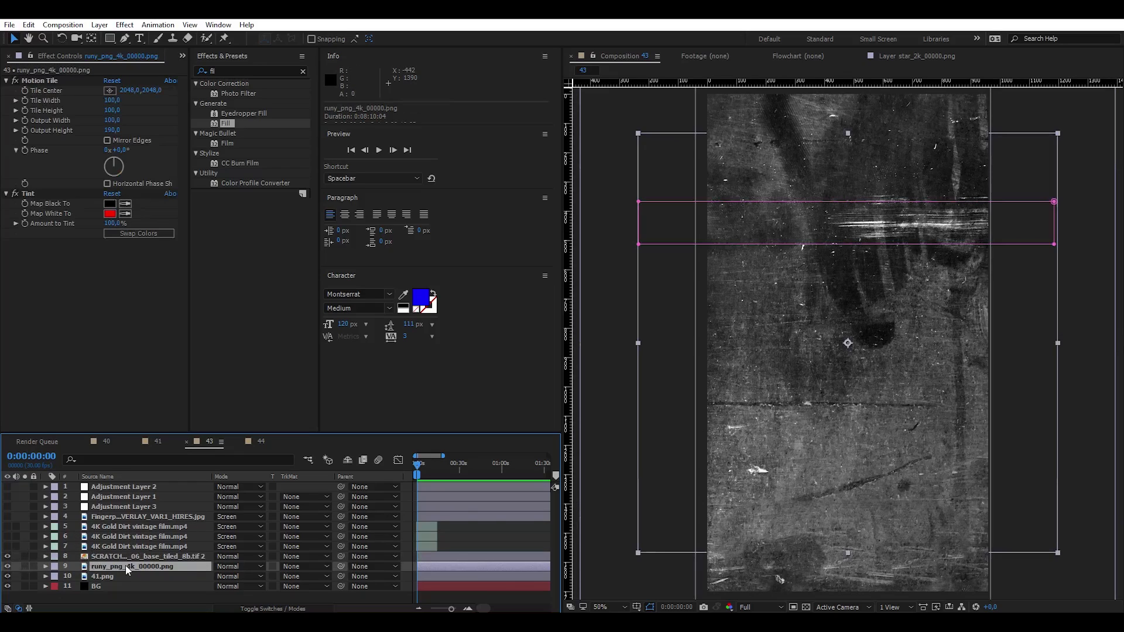
pyautogui.click(293, 566)
pyautogui.click(328, 548)
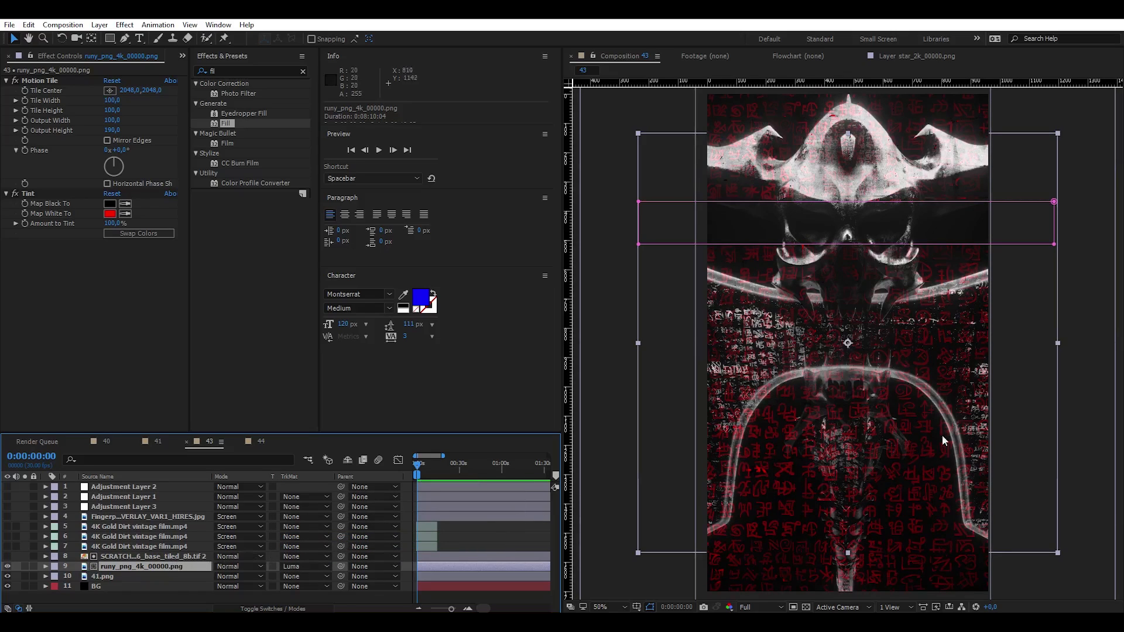
pyautogui.click(125, 557)
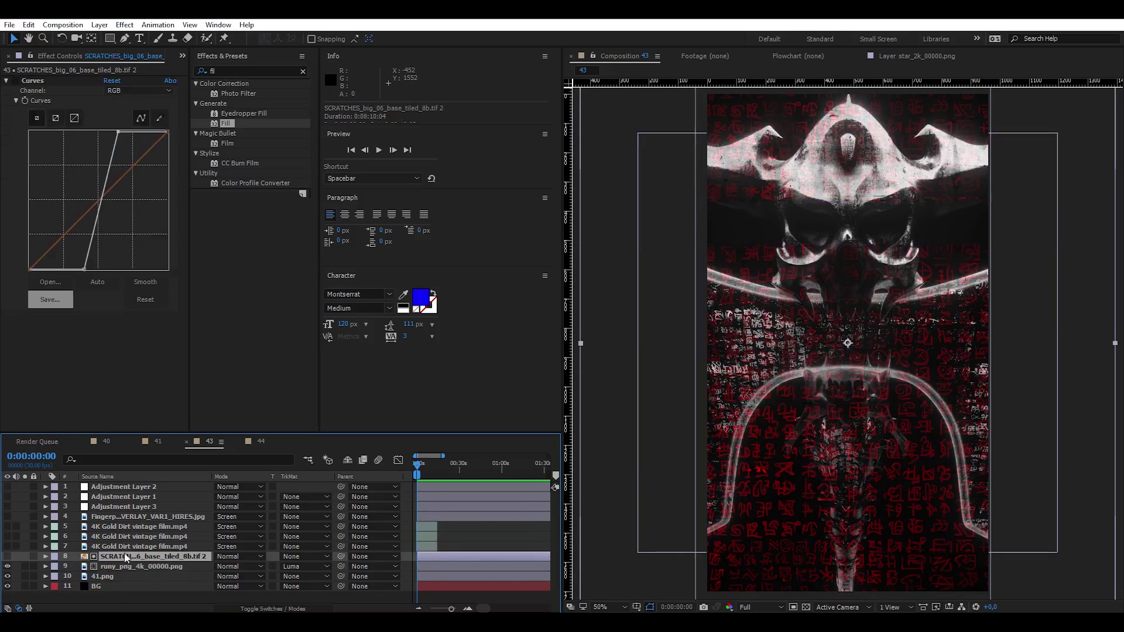
pyautogui.click(17, 80)
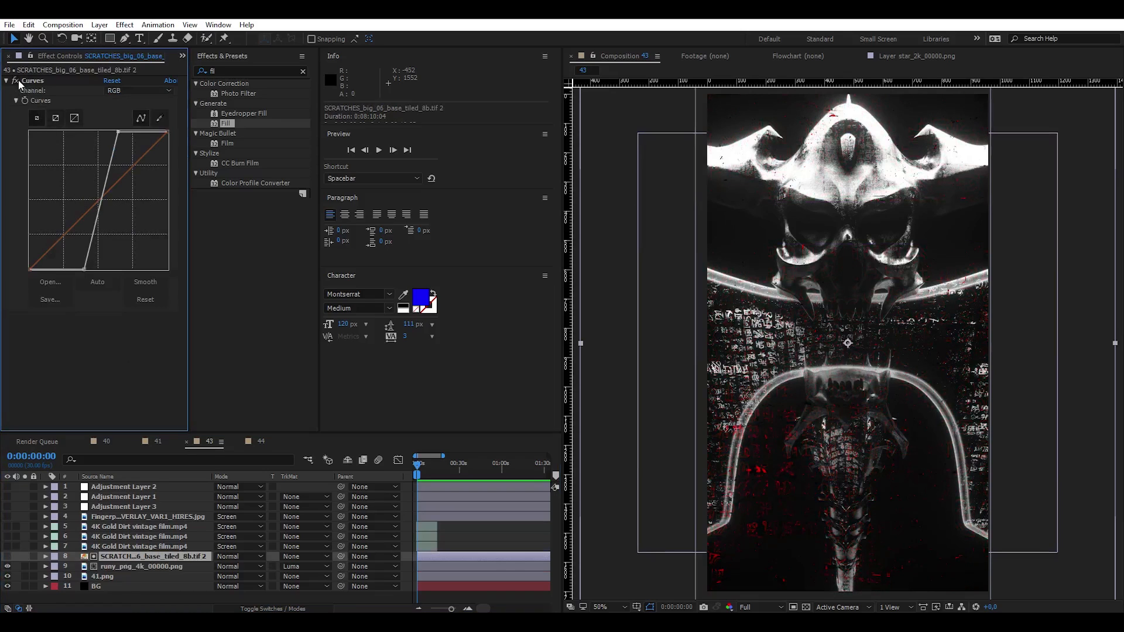
# Try lowering the black point of the scratches layer's Curves graph, and undo the change
pyautogui.moveTo(83, 269); pyautogui.dragTo(79, 295)
pyautogui.hotkey('ctrl', 'z')
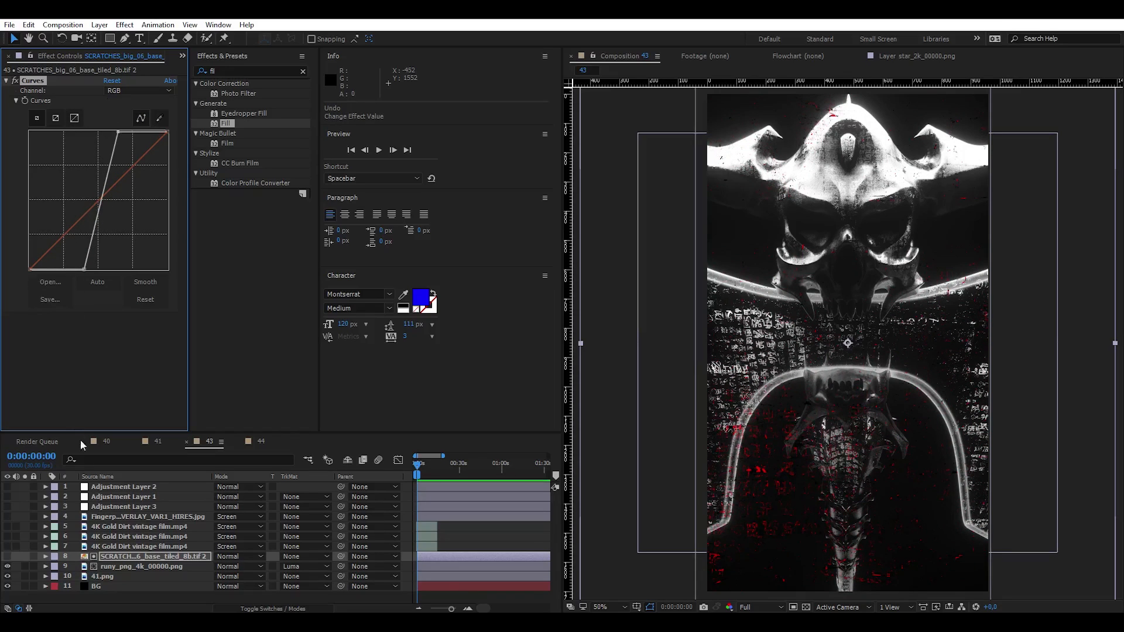
# Show the three 4K Gold Dirt vintage film layers and enable their red Tint effects, checking them soloed before restoring the full composite
pyautogui.click(99, 549)
pyautogui.keyDown('shift'); pyautogui.click(100, 528); pyautogui.keyUp('shift')
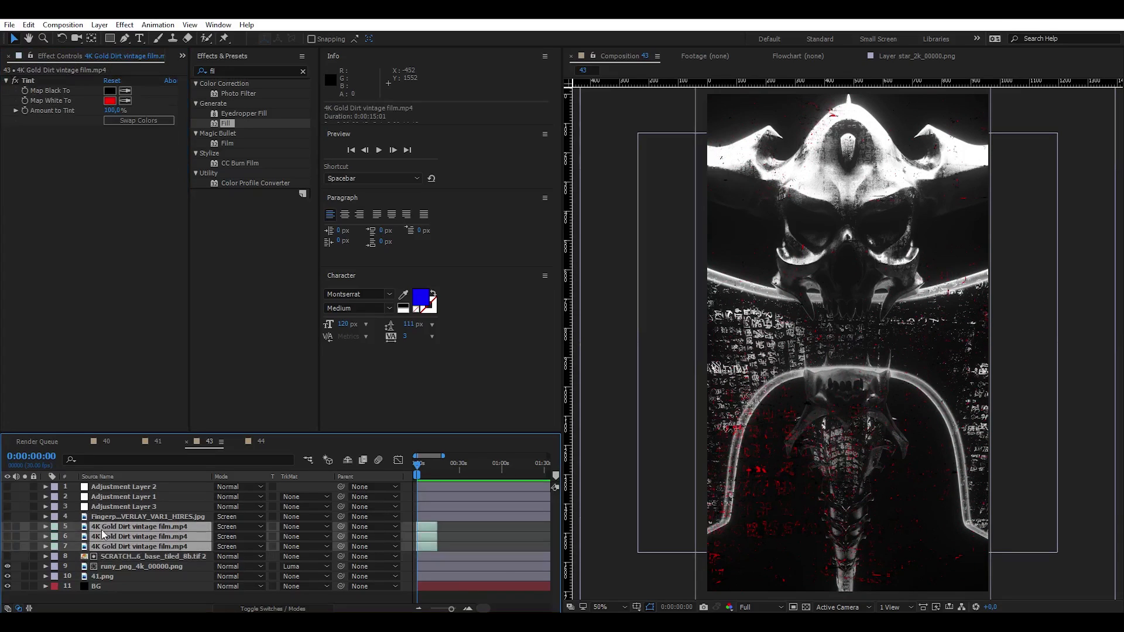
pyautogui.click(8, 528)
pyautogui.click(25, 528)
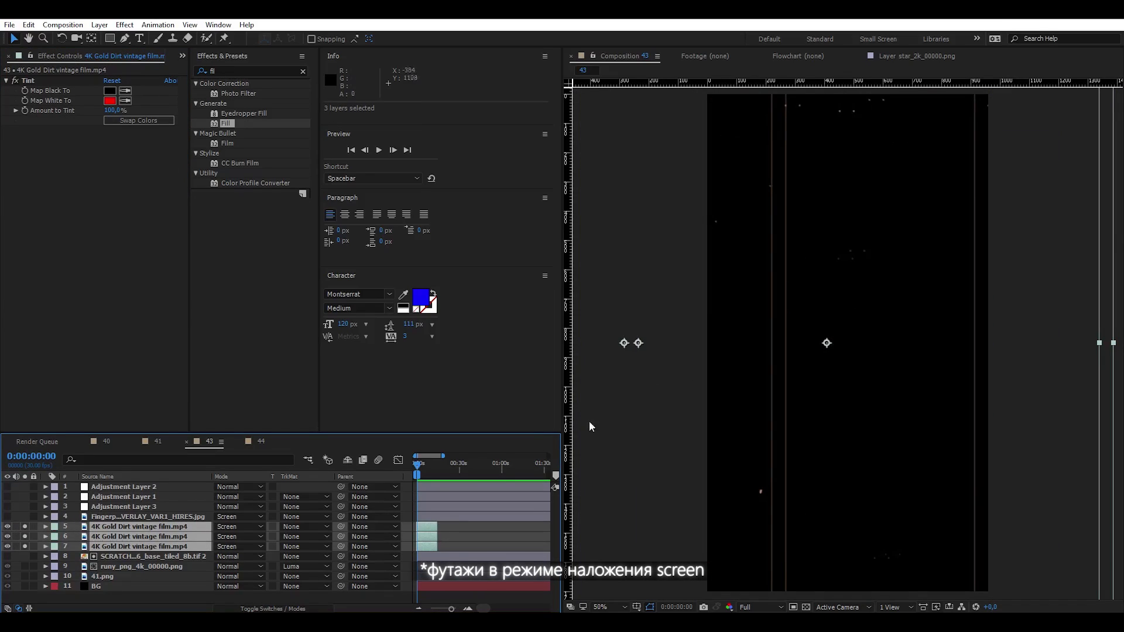
pyautogui.click(272, 609)
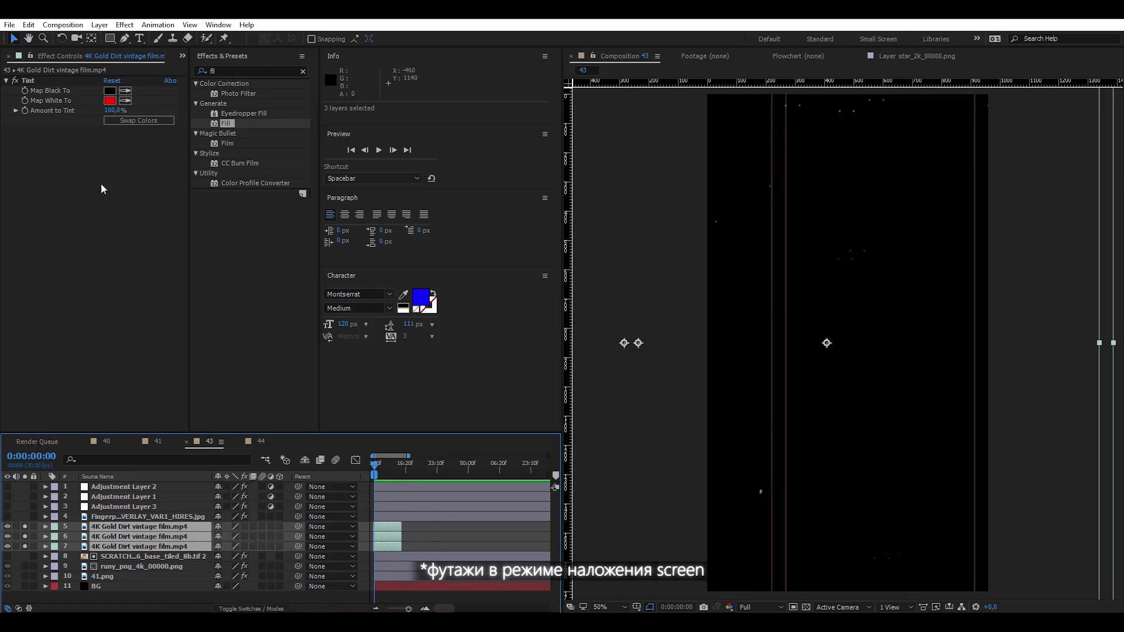
pyautogui.click(245, 527)
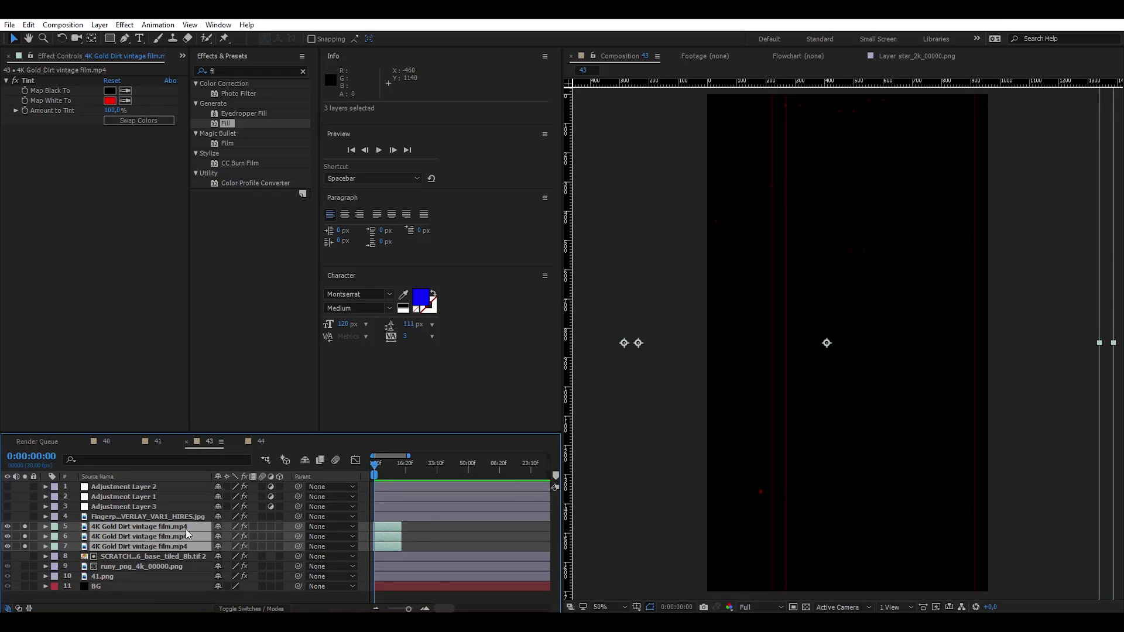
pyautogui.click(24, 526)
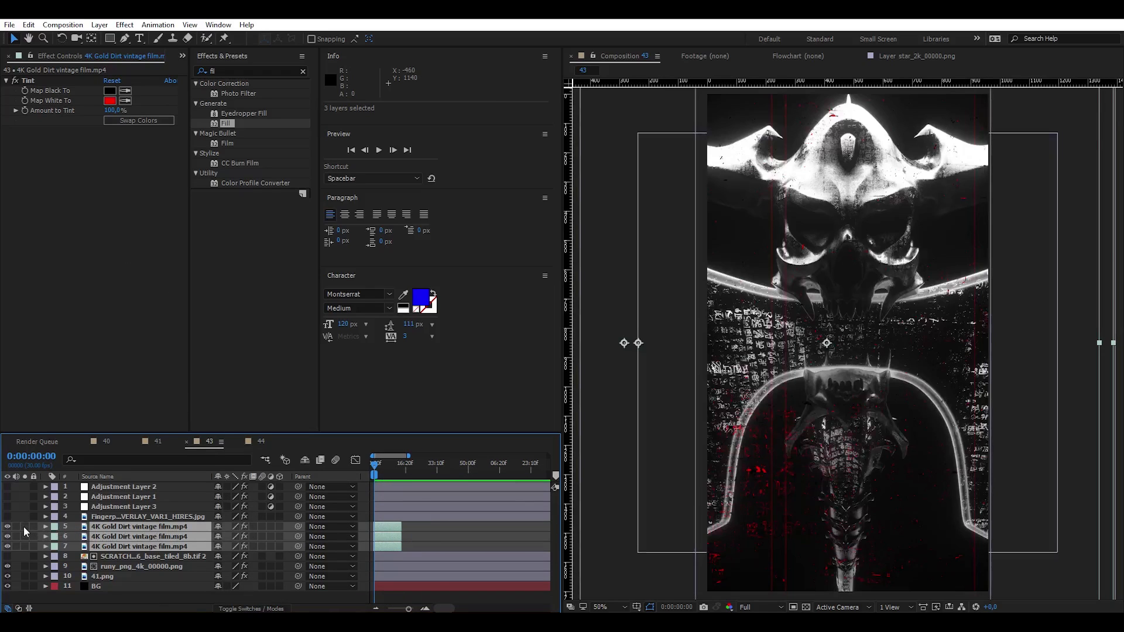
# Show the Fingerprints overlay texture layer and enable its Curves effect to darken the texture
pyautogui.click(103, 518)
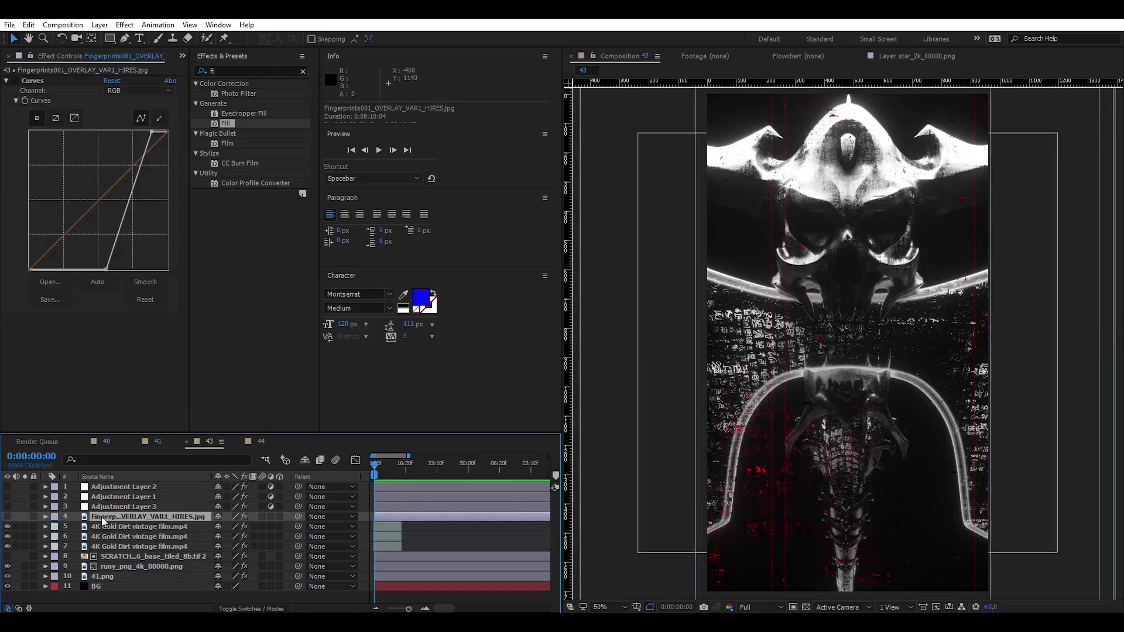
pyautogui.click(7, 517)
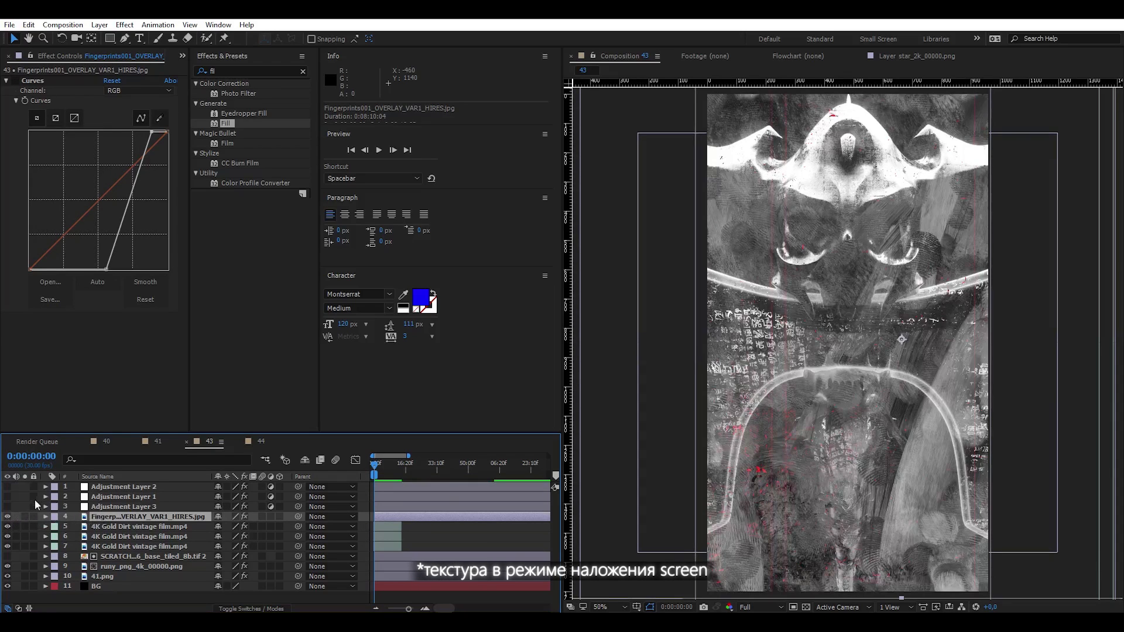
pyautogui.click(15, 80)
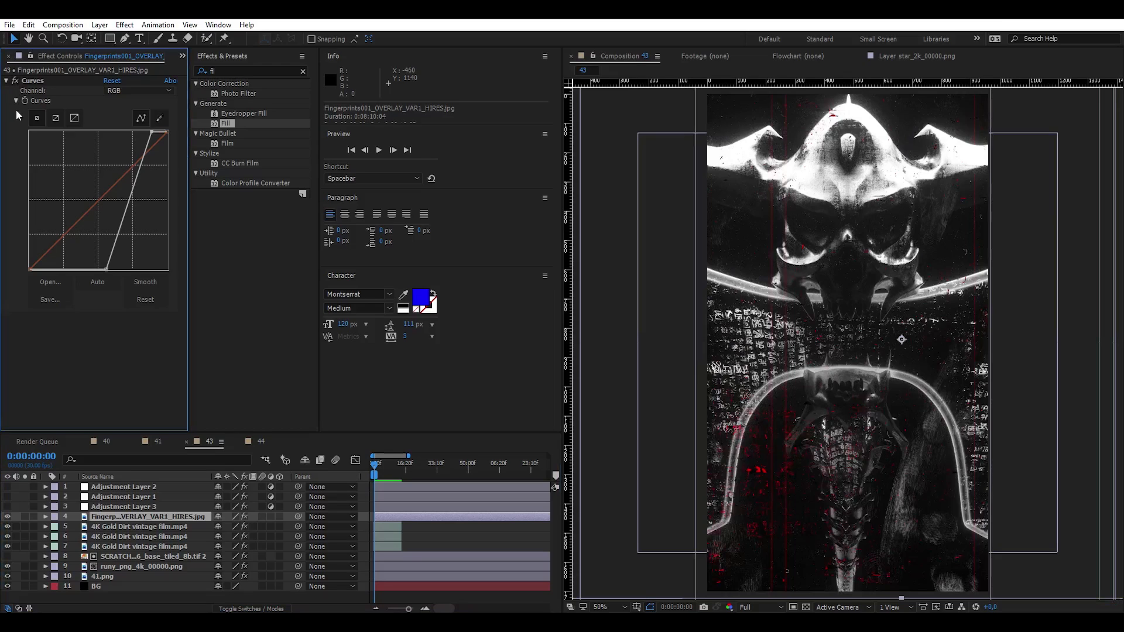
# Review the Chromatic Aberration settings in Adjustment Layer 3's Looks effect and accept the look
pyautogui.click(111, 507)
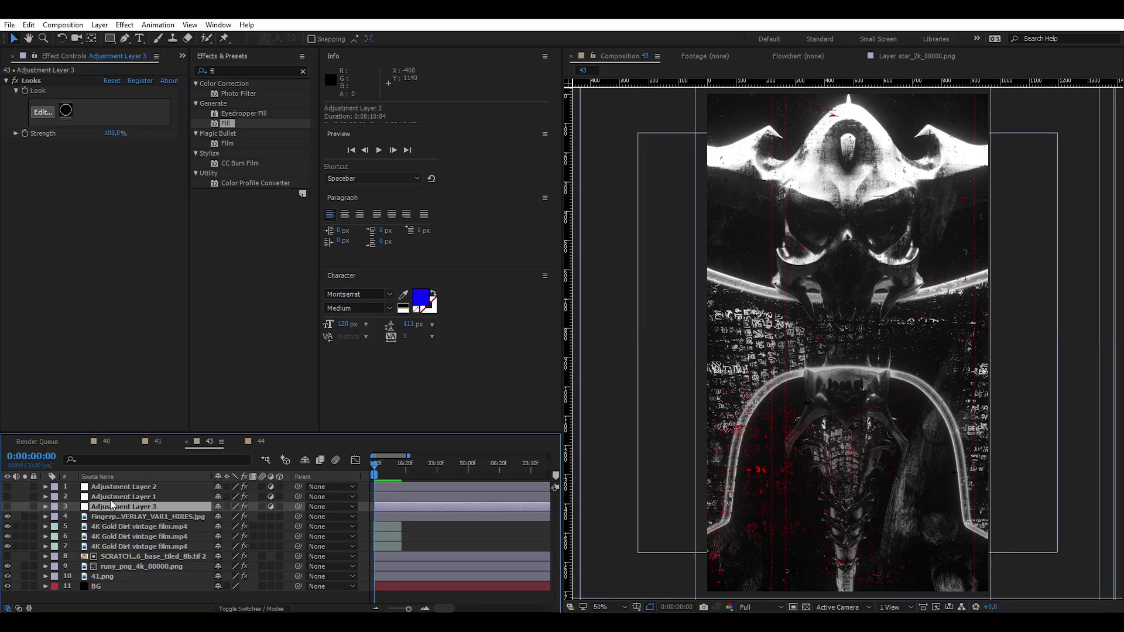
pyautogui.click(45, 112)
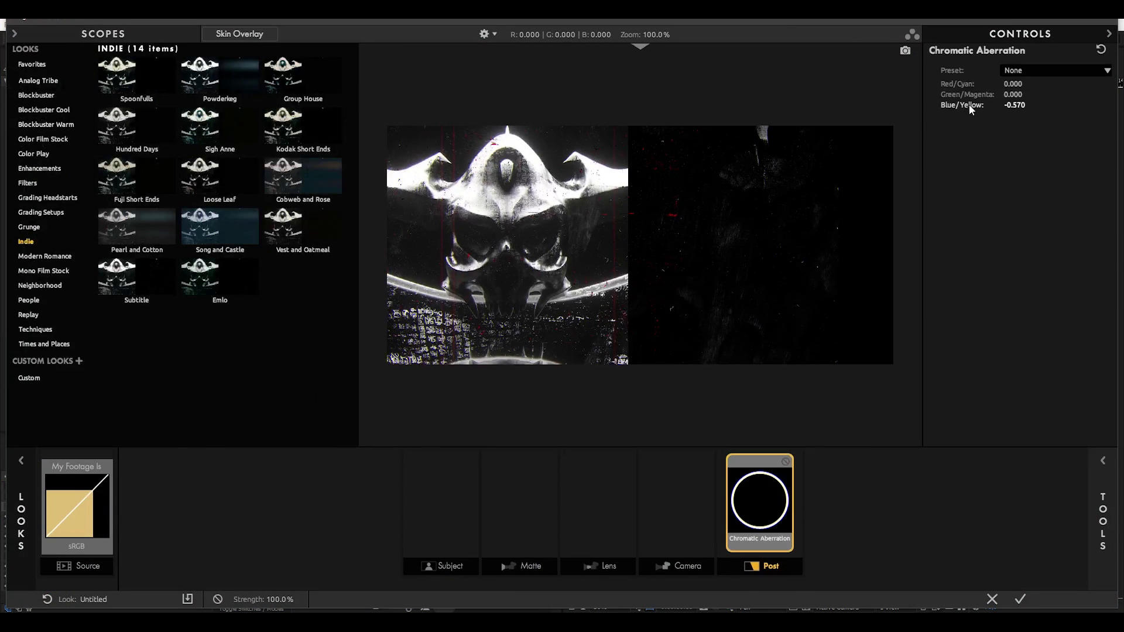
pyautogui.click(1020, 599)
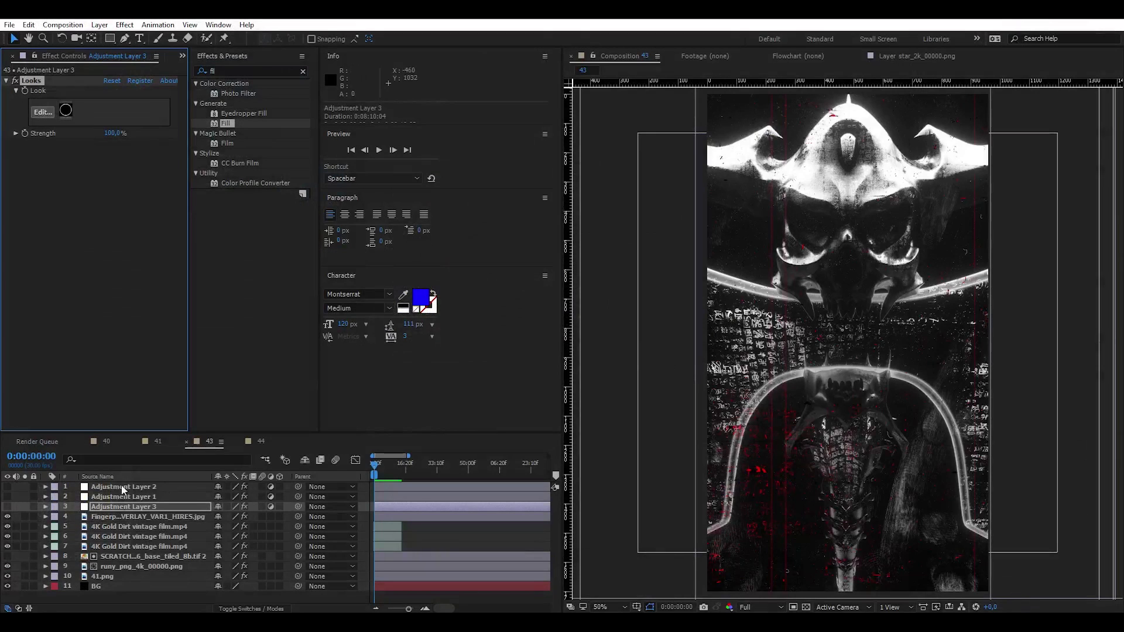
# Show Adjustment Layer 3 and inspect the colour fringing on the horn at 200% zoom, returning to the 50% view
pyautogui.press('z')
pyautogui.click(947, 142)
pyautogui.click(806, 344)
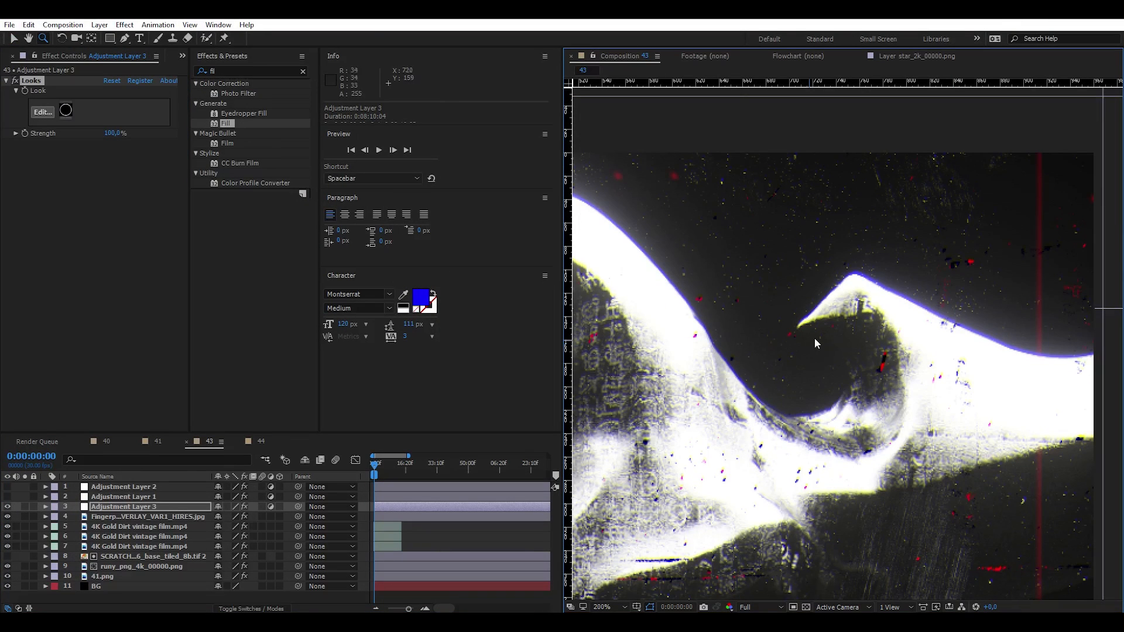
pyautogui.press('v')
pyautogui.click(609, 607)
pyautogui.click(609, 397)
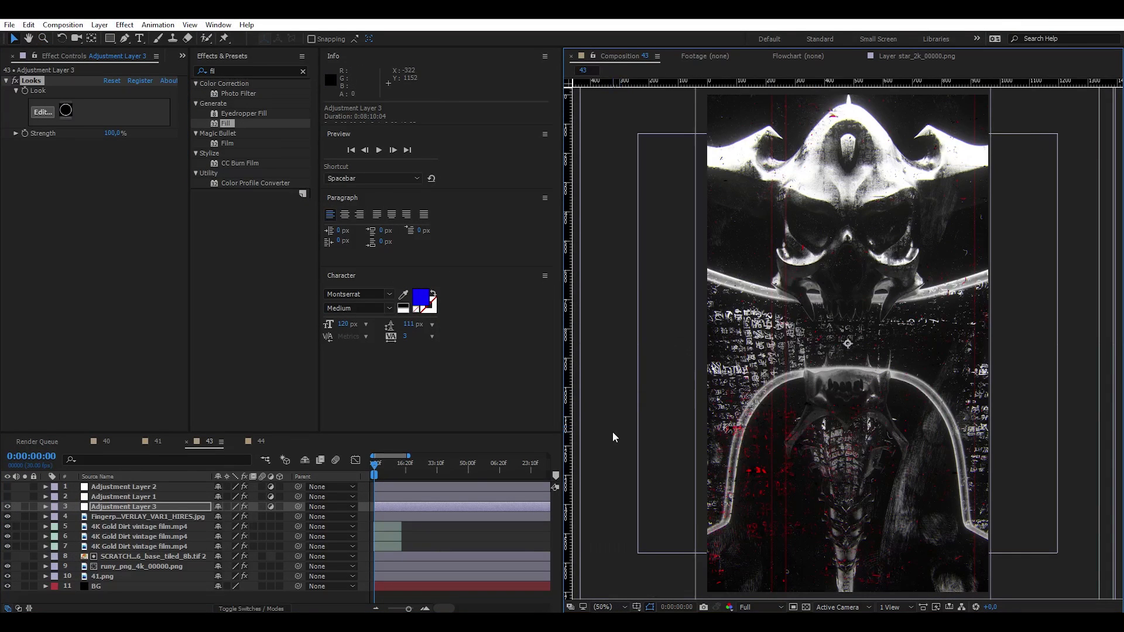
# Show Adjustment Layer 1, choose None as the Renoiser preset in its Looks effect, and apply the look
pyautogui.click(141, 497)
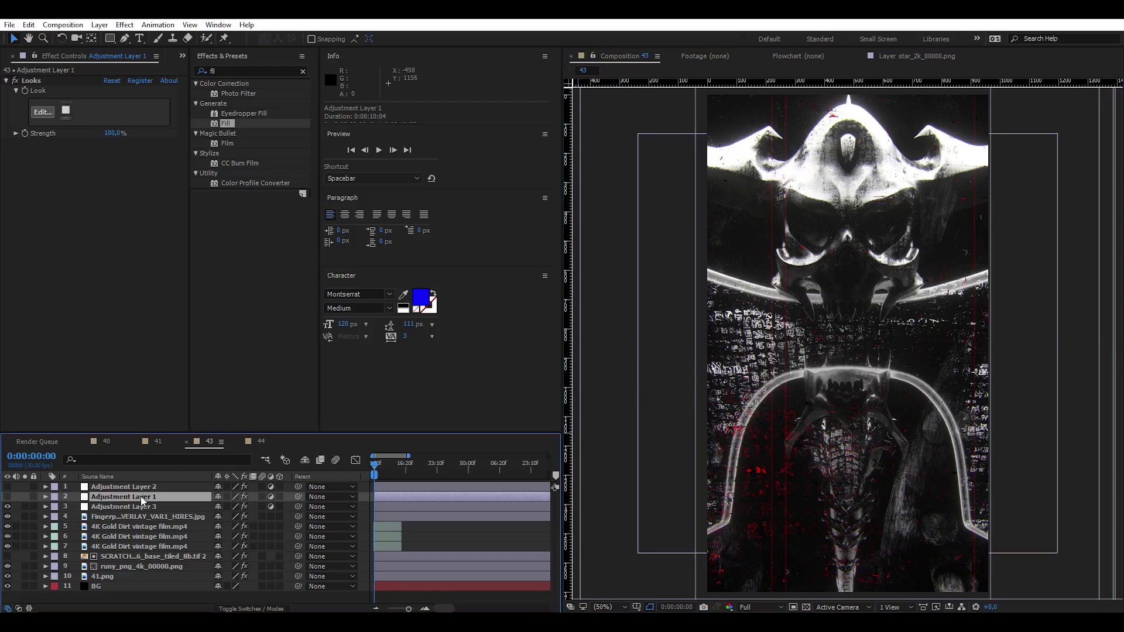
pyautogui.click(8, 497)
pyautogui.click(51, 111)
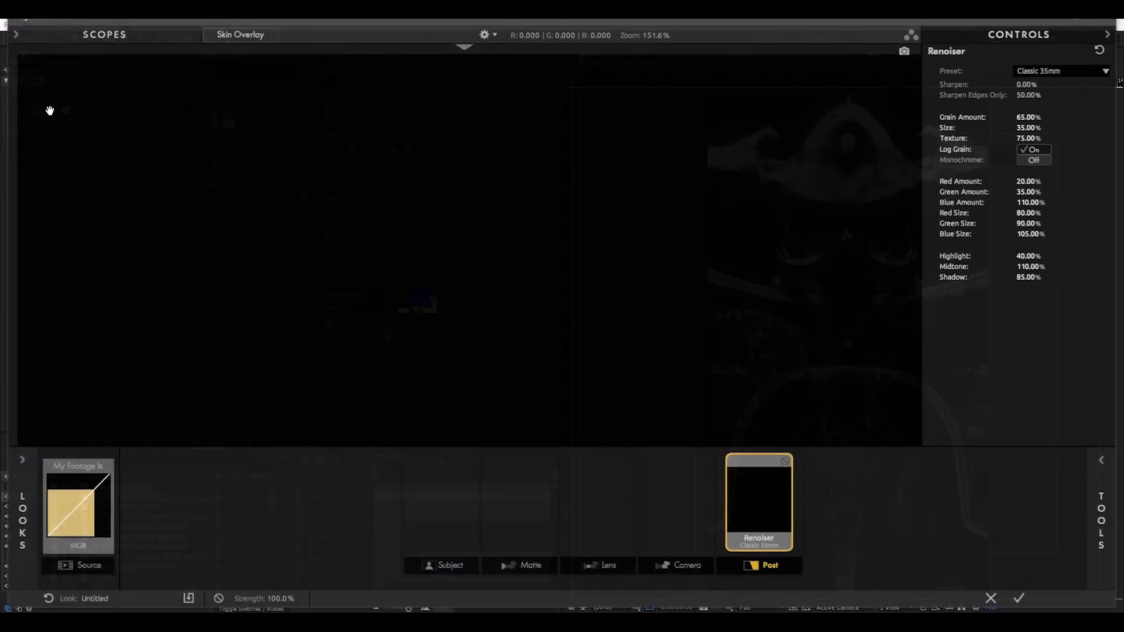
pyautogui.click(1025, 72)
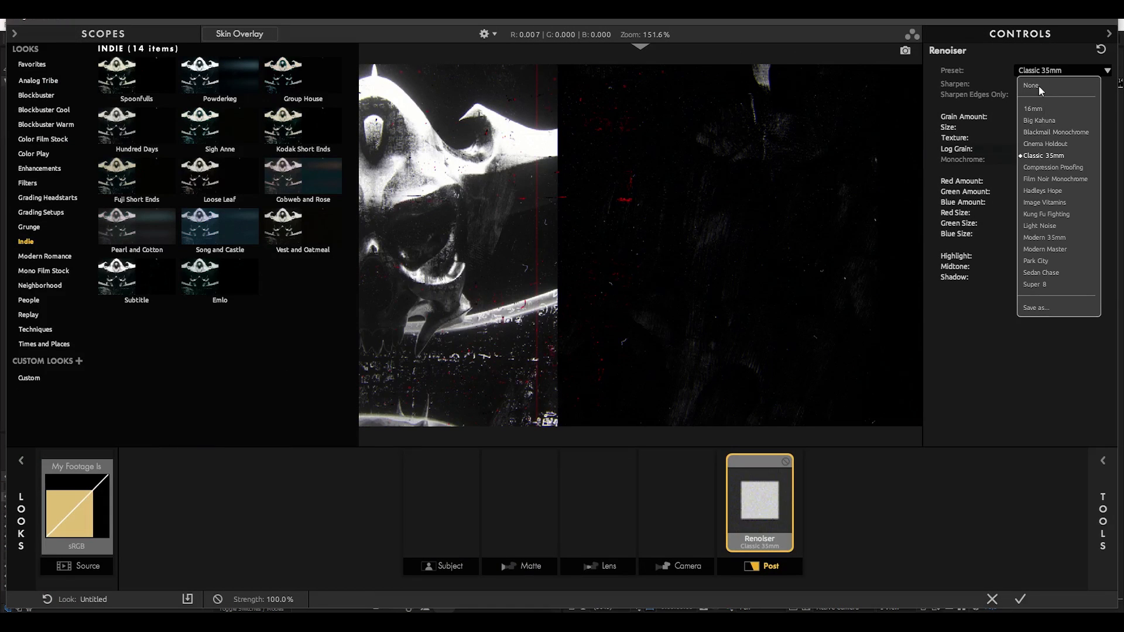
pyautogui.click(1038, 86)
pyautogui.click(1020, 598)
# Inspect the grain on the skull's forehead at 200% zoom and return to the 50% view
pyautogui.click(881, 298)
pyautogui.click(882, 298)
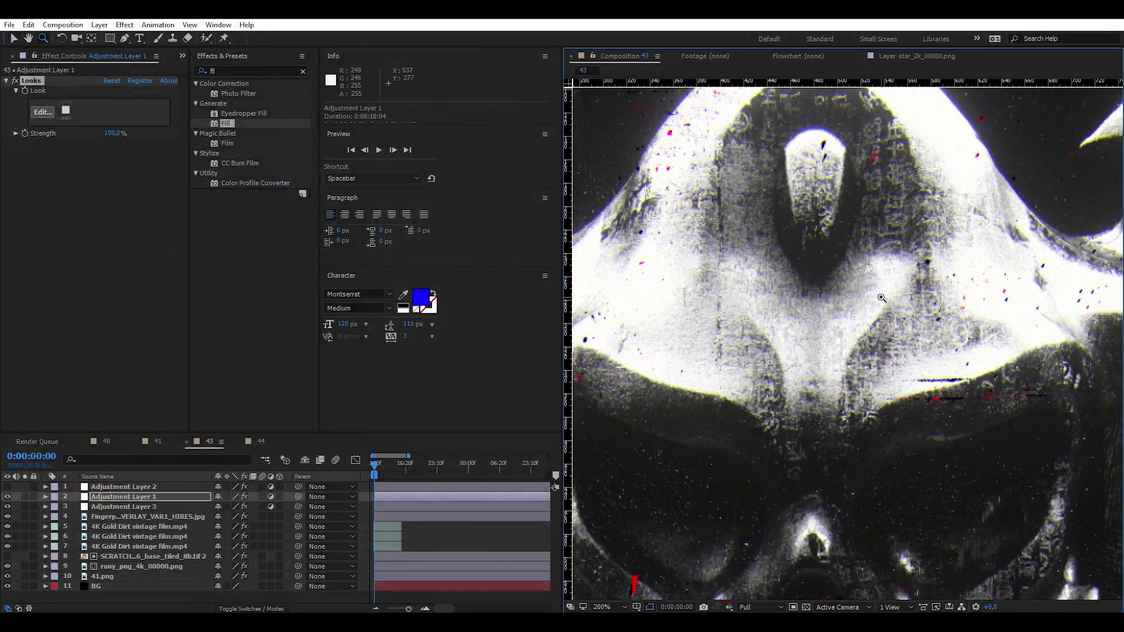
pyautogui.press('v')
pyautogui.click(606, 607)
pyautogui.click(626, 395)
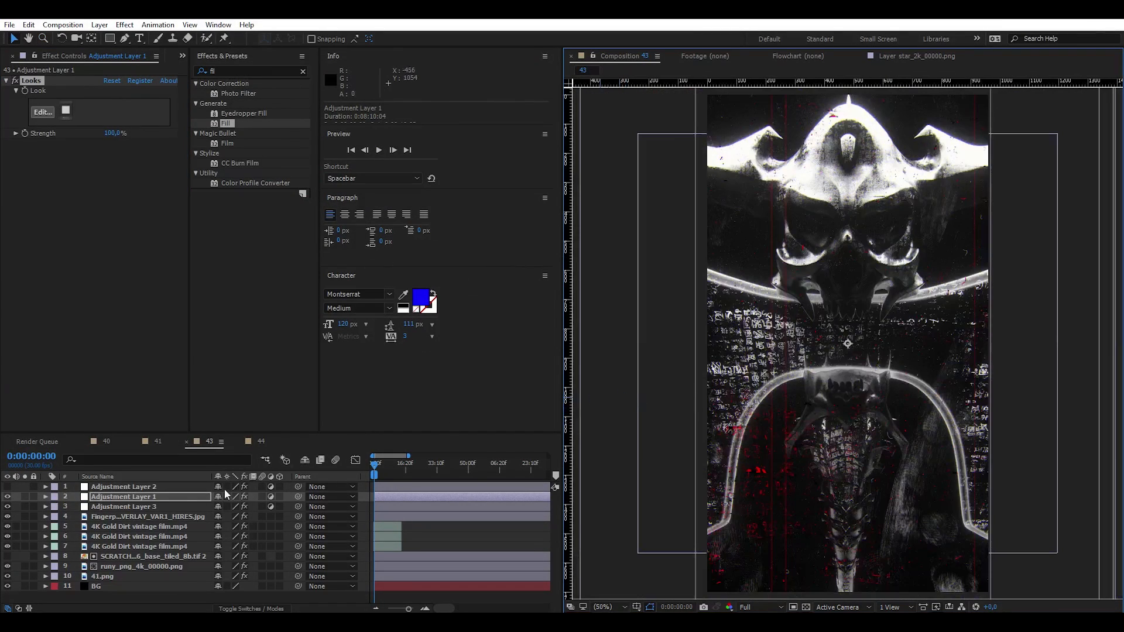
# Show Adjustment Layer 2 to add its Noise effect over the composite
pyautogui.click(65, 487)
pyautogui.click(7, 487)
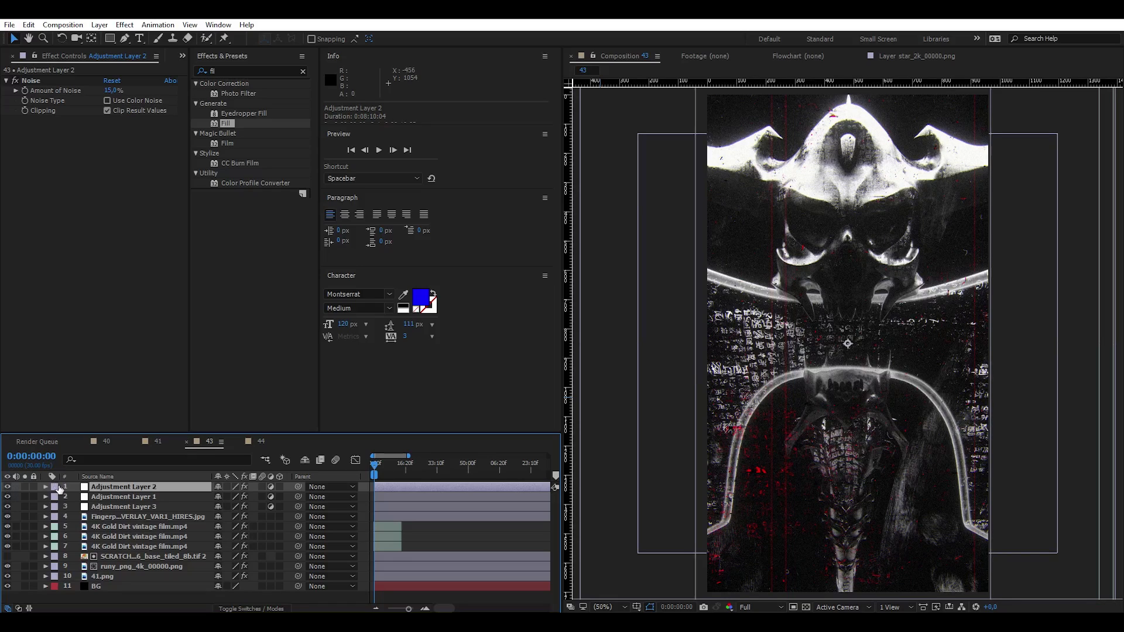
# Compare the composite with the bare 41.png render by hiding and restoring the overlay, adjustment, rune and BG layers together
pyautogui.keyDown('shift'); pyautogui.click(121, 546); pyautogui.keyUp('shift')
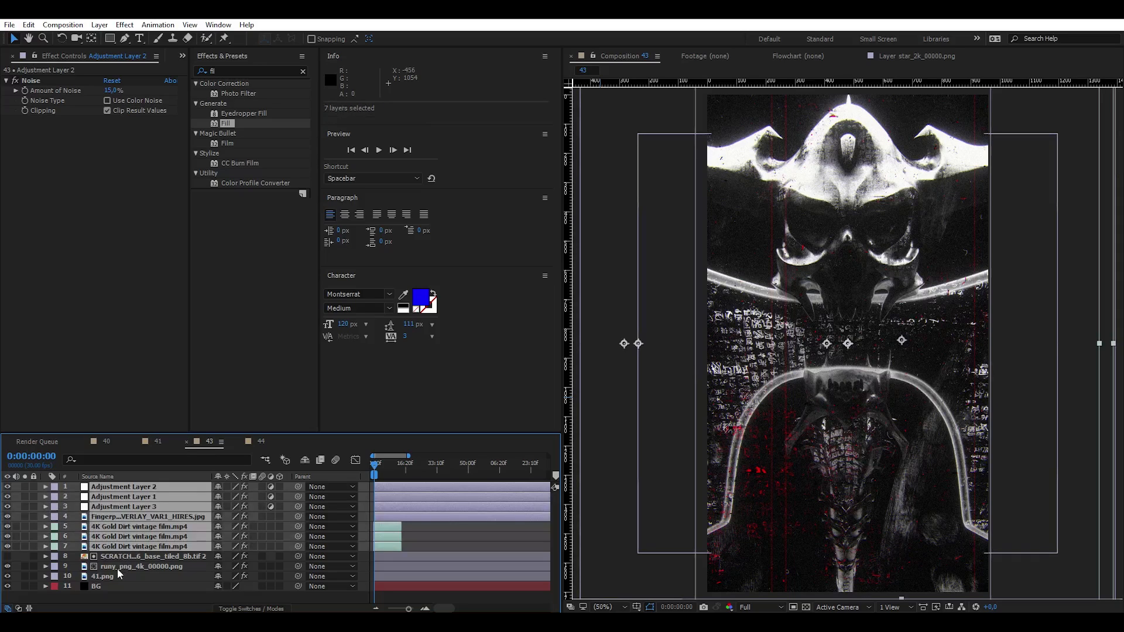
pyautogui.keyDown('ctrl'); pyautogui.click(117, 566); pyautogui.keyUp('ctrl')
pyautogui.keyDown('ctrl'); pyautogui.click(109, 584); pyautogui.keyUp('ctrl')
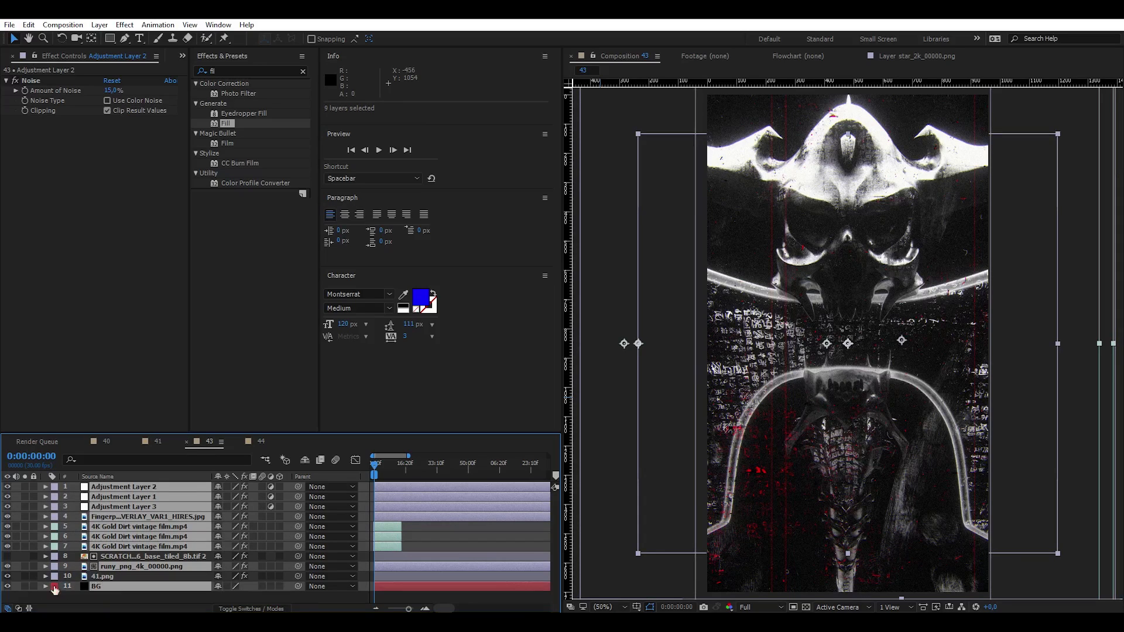
pyautogui.click(7, 586)
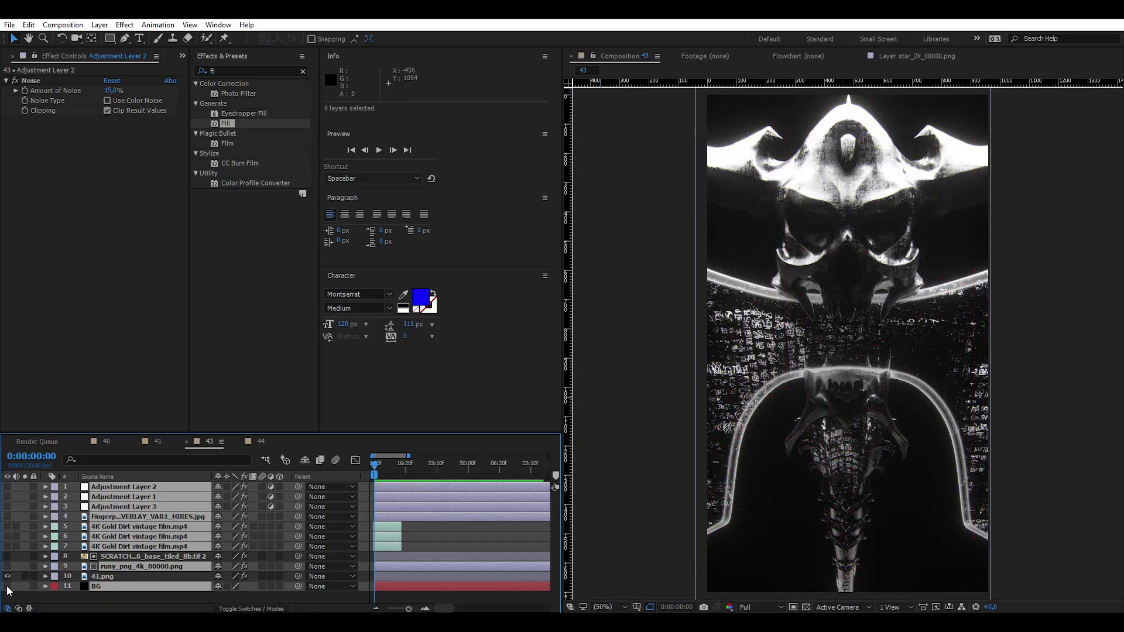
pyautogui.click(7, 586)
# Review the finished artworks in compositions 41, 40 and 44
pyautogui.click(157, 442)
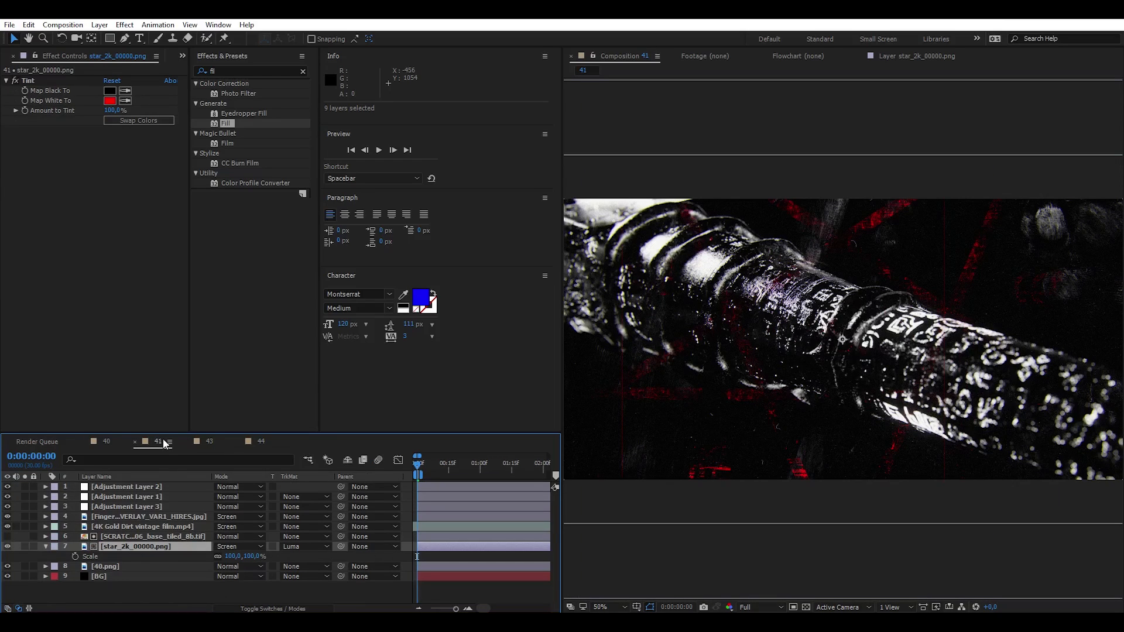
pyautogui.click(106, 442)
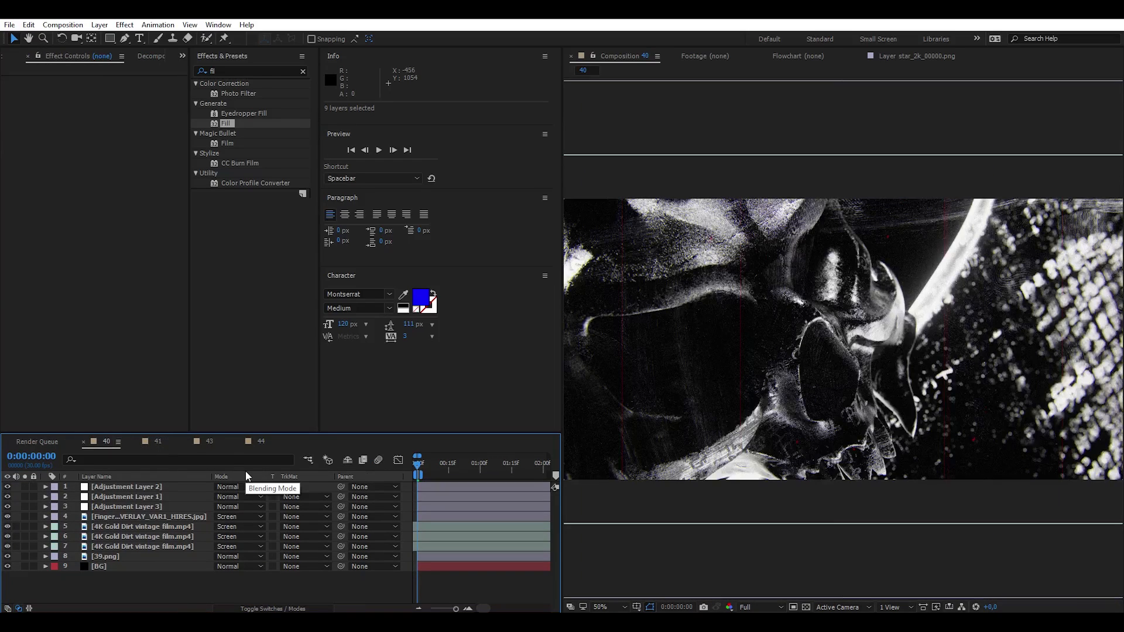
pyautogui.click(258, 444)
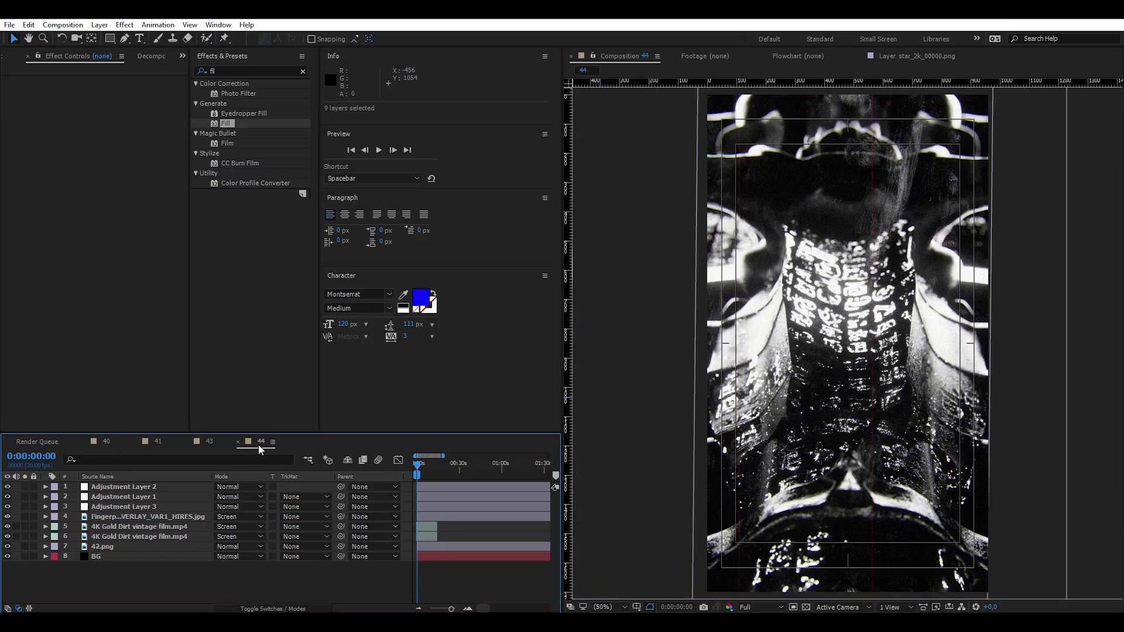